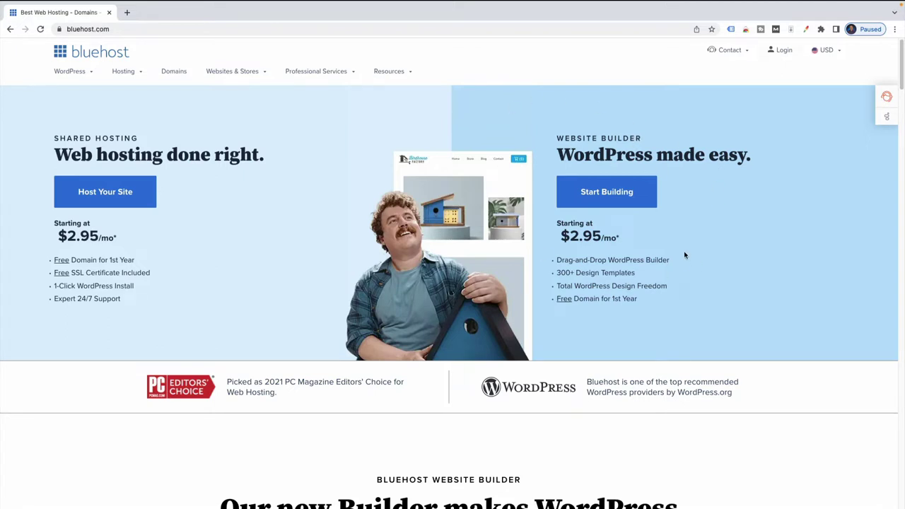
Open the WordPress website builder plans and select the BASIC plan.
left_click(594, 193)
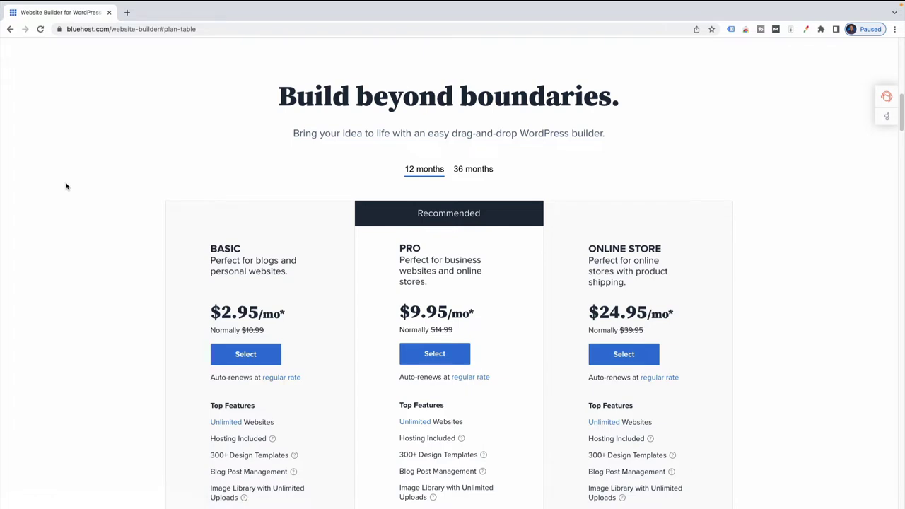
scroll(65, 186, "down", 3)
scroll(64, 186, "down", 1)
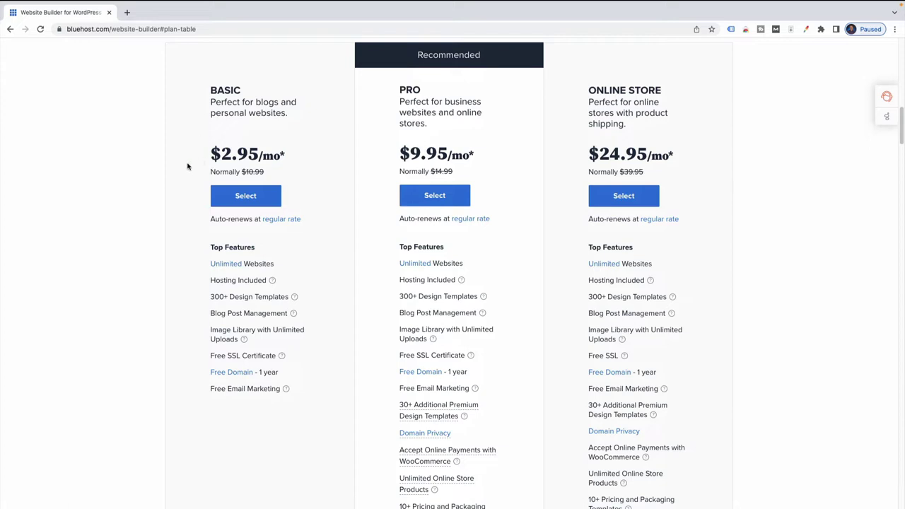
left_click(249, 198)
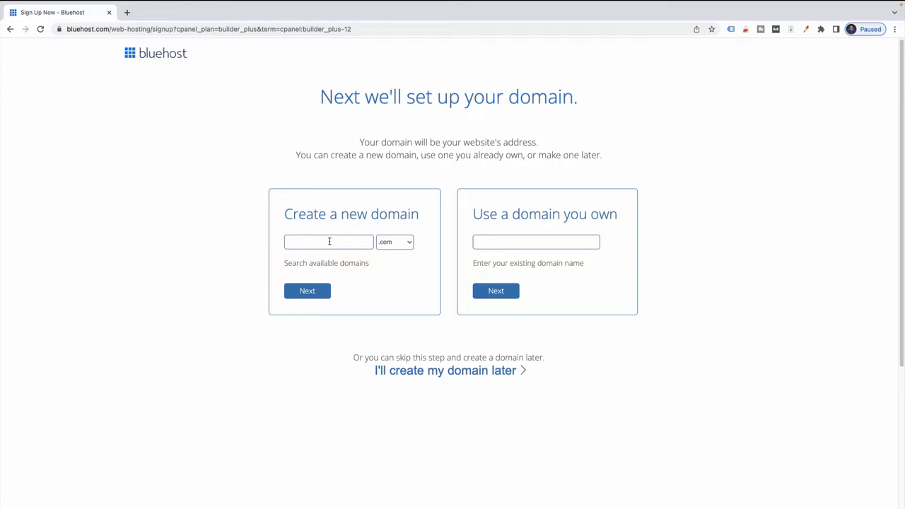
Register the new domain ourexampleblog.com, keeping .com, and continue.
type("ourexampleblog")
left_click(308, 293)
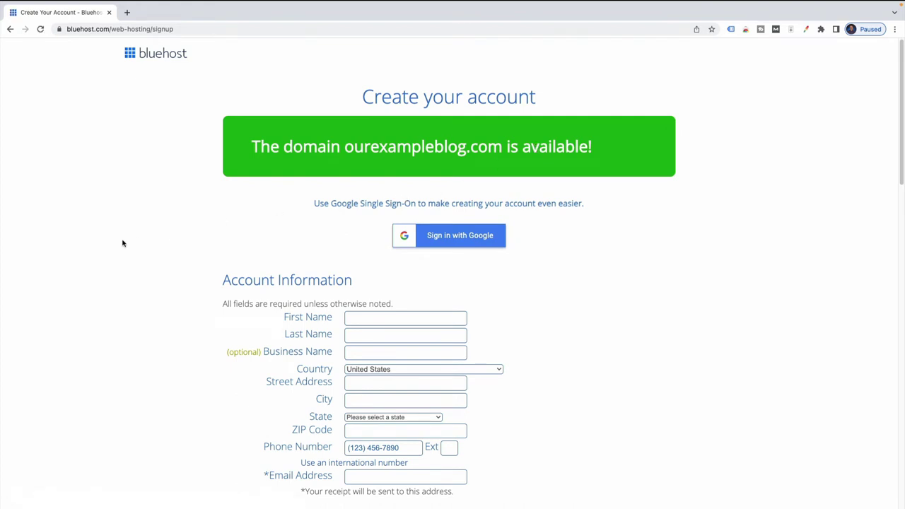
Enter the account holder's name, street address and city.
scroll(122, 242, "down", 3)
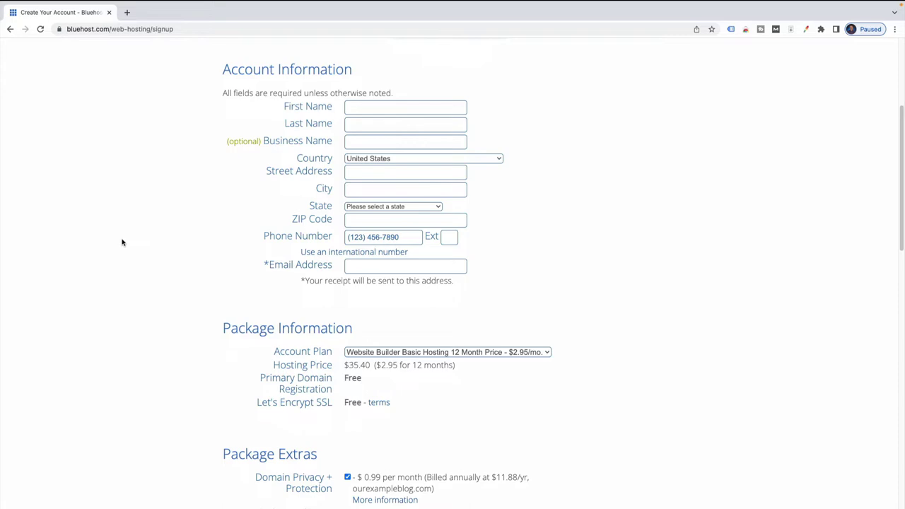
scroll(184, 247, "down", 1)
scroll(183, 247, "down", 5)
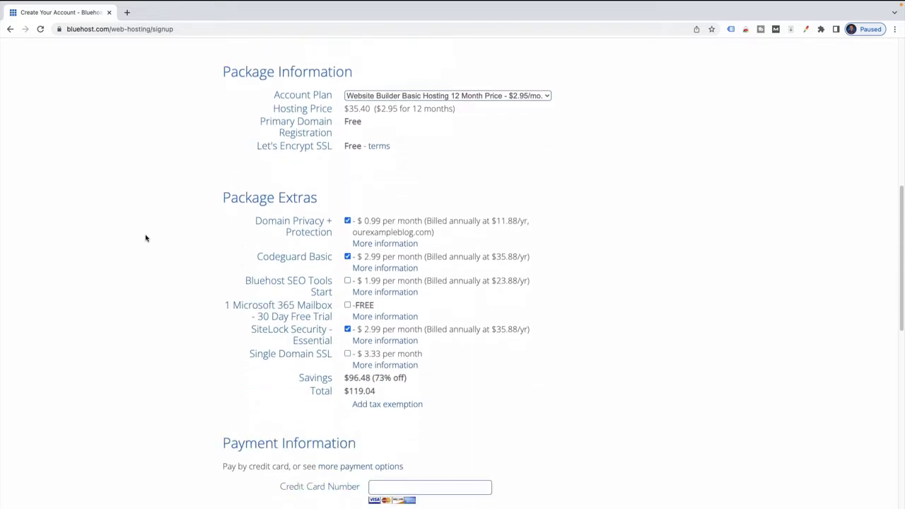
scroll(146, 238, "down", 5)
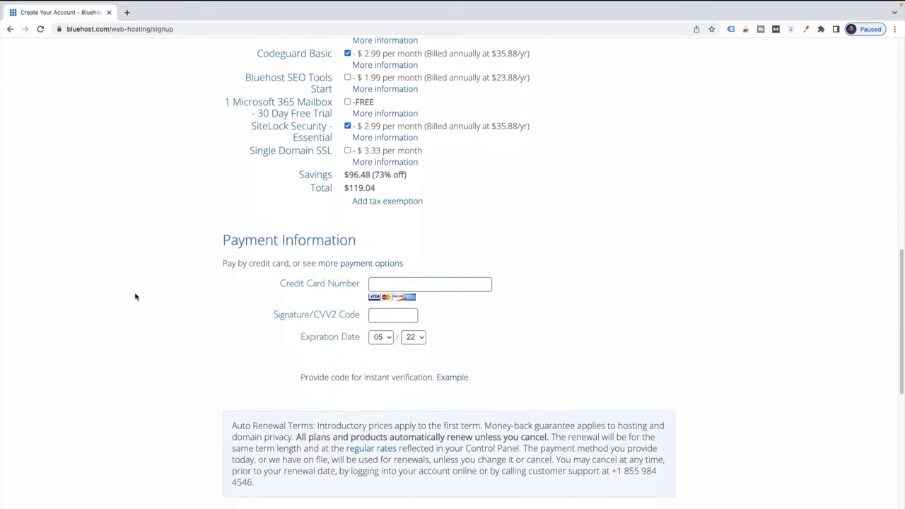
scroll(136, 296, "up", 10)
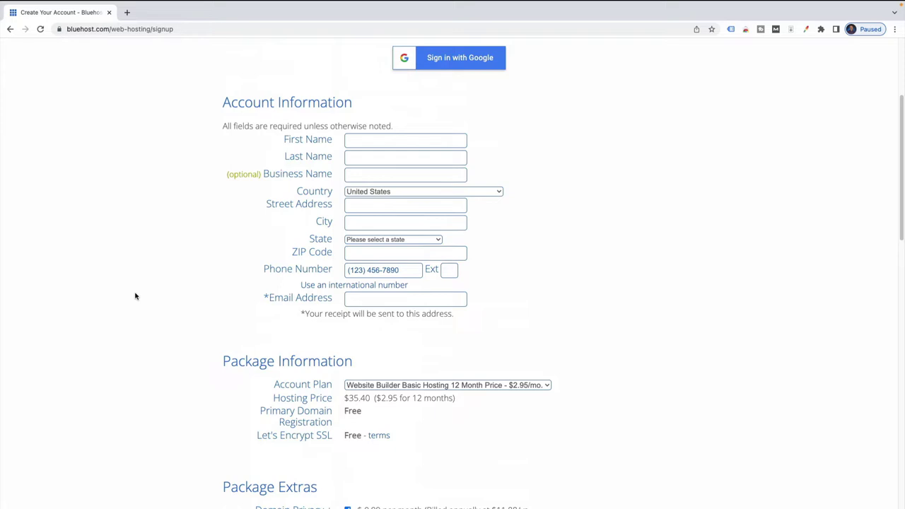
left_click(387, 141)
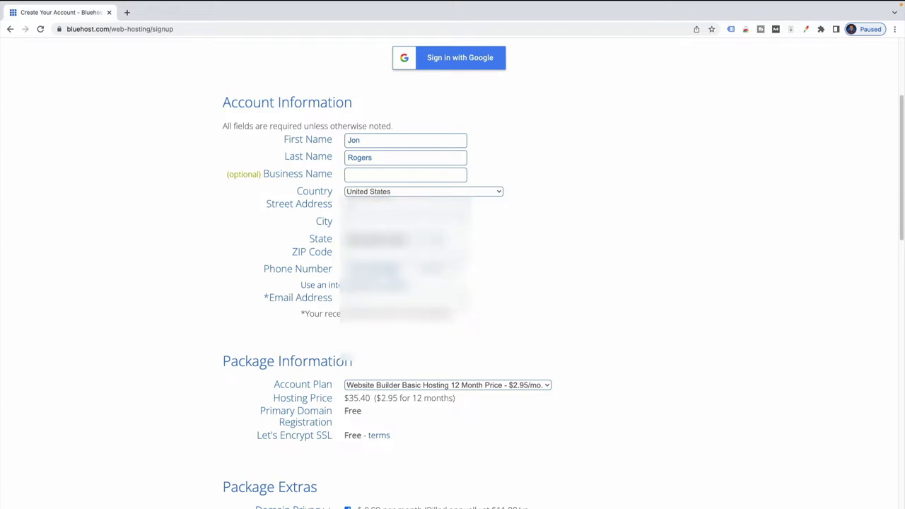
type("Main Street")
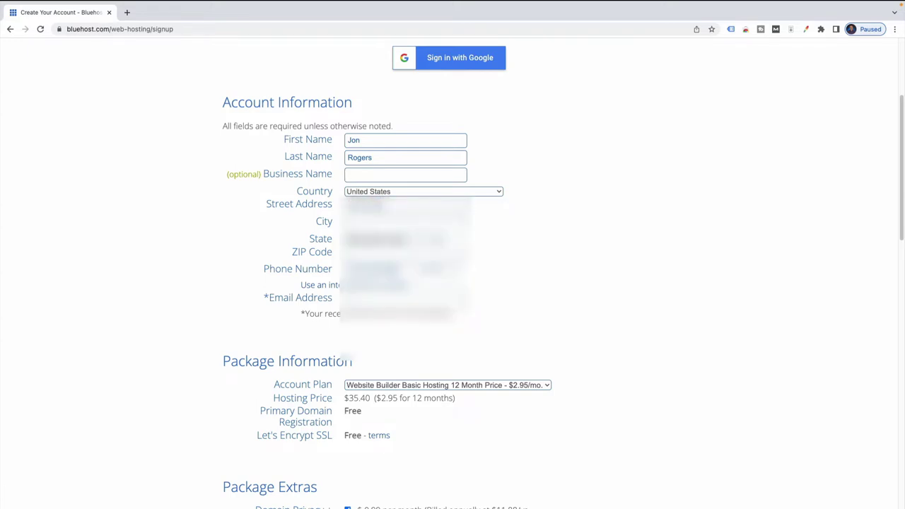
type("t")
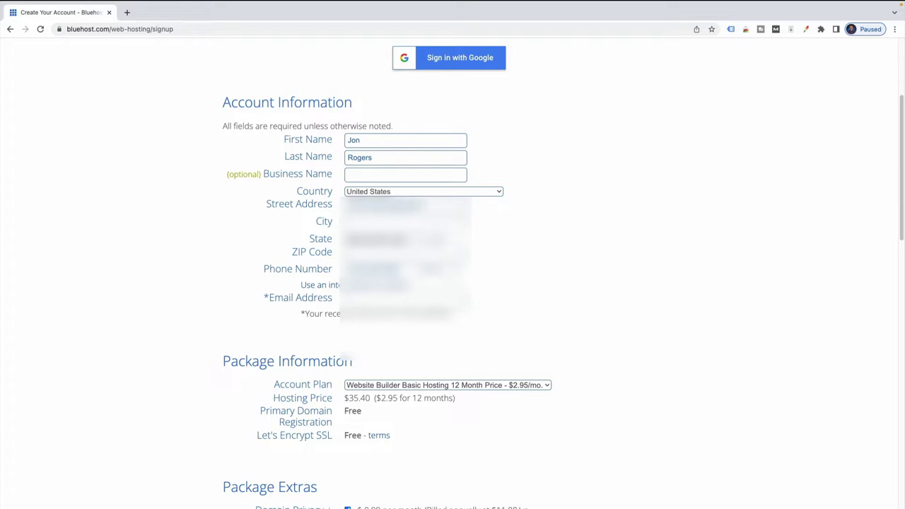
key("Tab")
type("Miami")
Choose the account holder's state and enter the ZIP code and e-mail address.
left_click(430, 240)
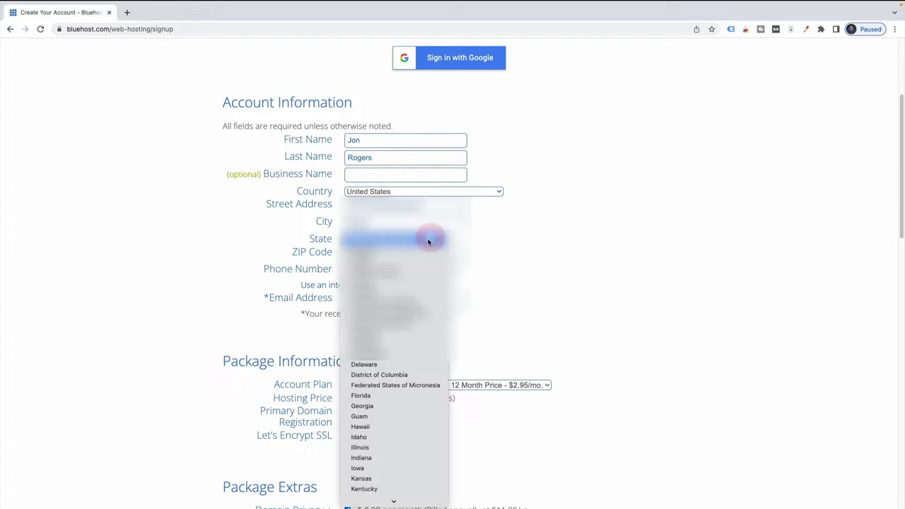
left_click(374, 354)
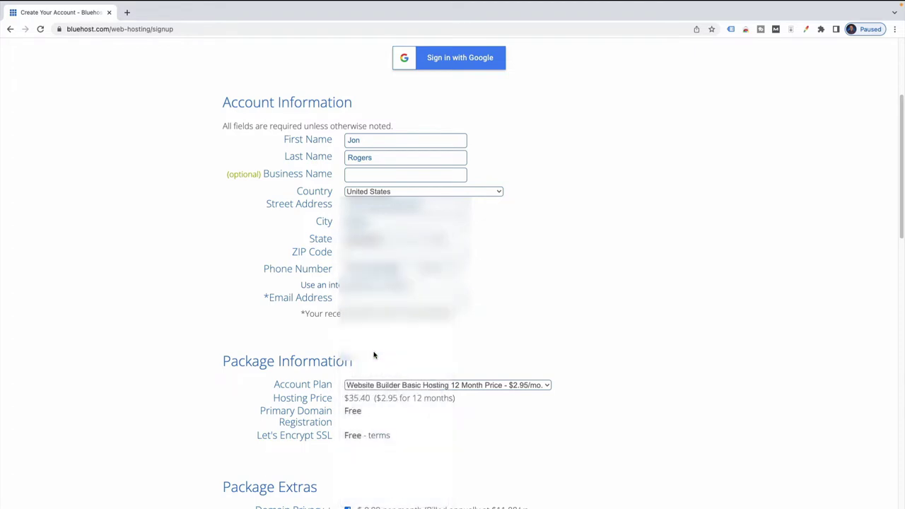
left_click(393, 252)
type("8")
left_click(376, 298)
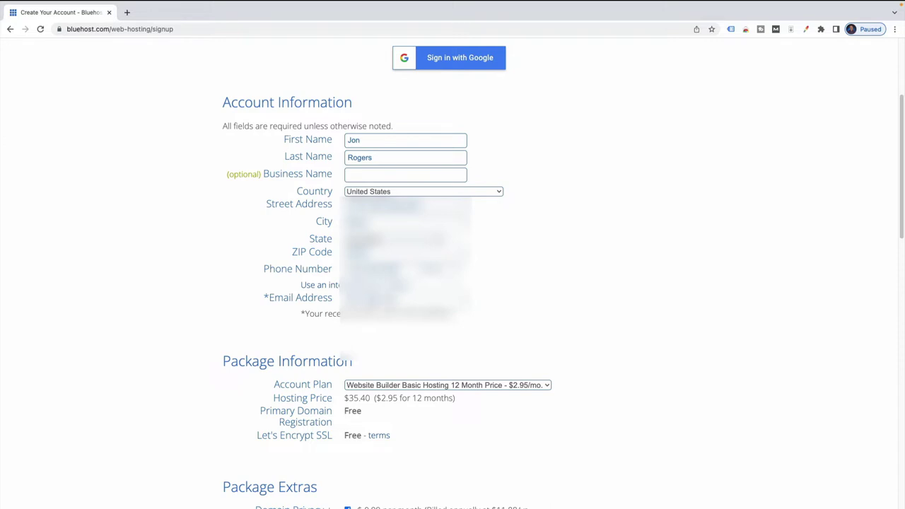
type("@gmail.com")
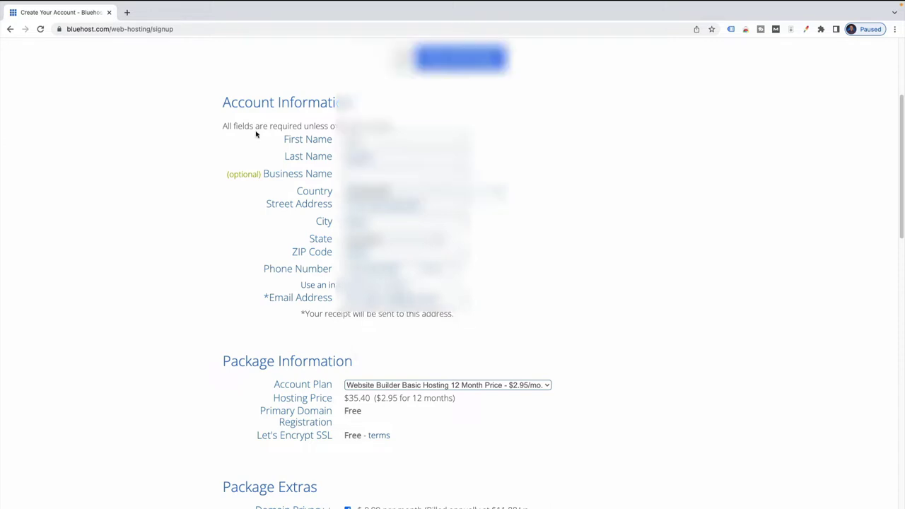
Turn off Domain Privacy + Protection, Codeguard Basic and SiteLock Security extras.
scroll(172, 262, "down", 3)
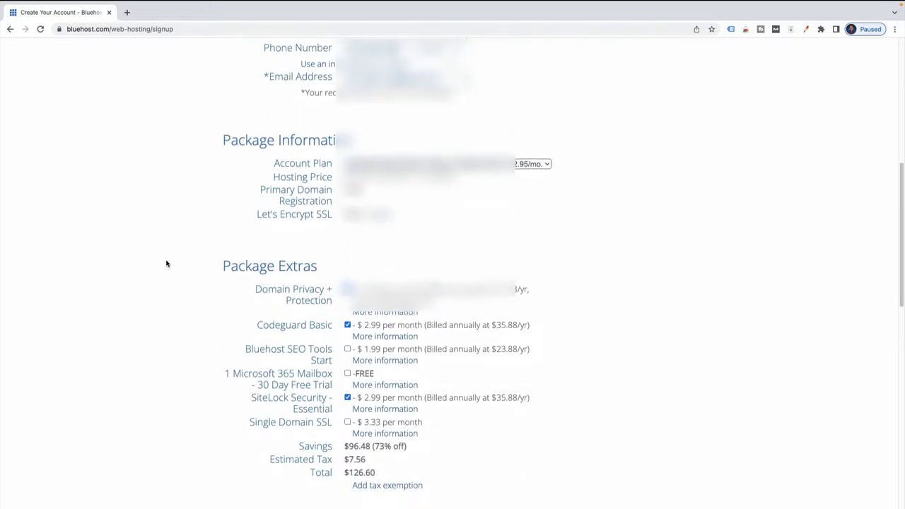
scroll(465, 223, "down", 1)
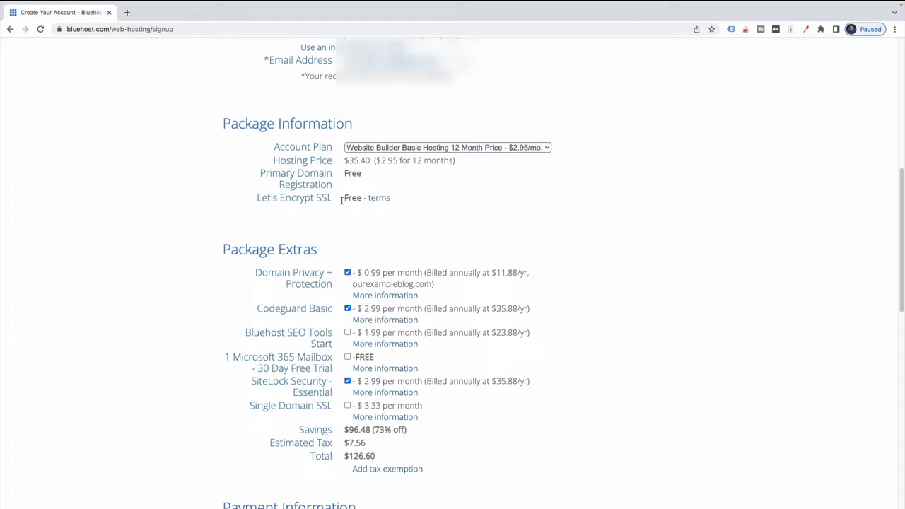
scroll(158, 204, "down", 5)
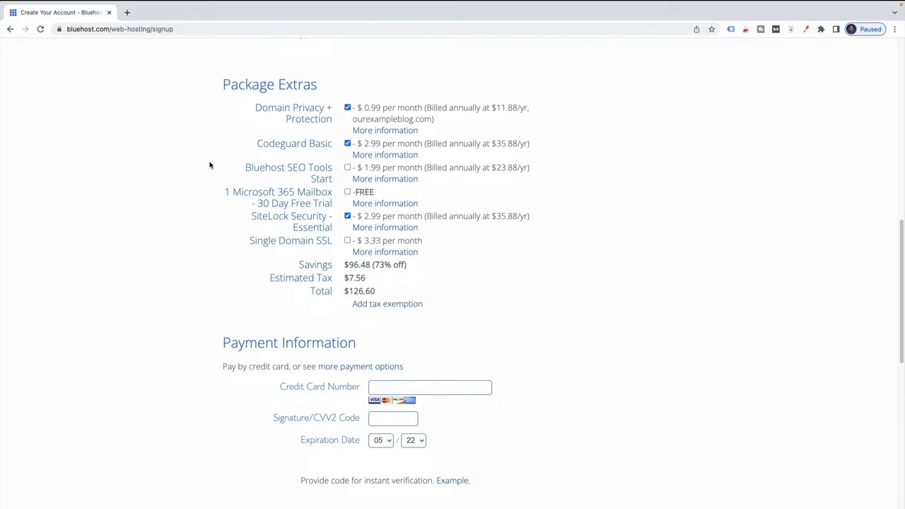
left_click(348, 107)
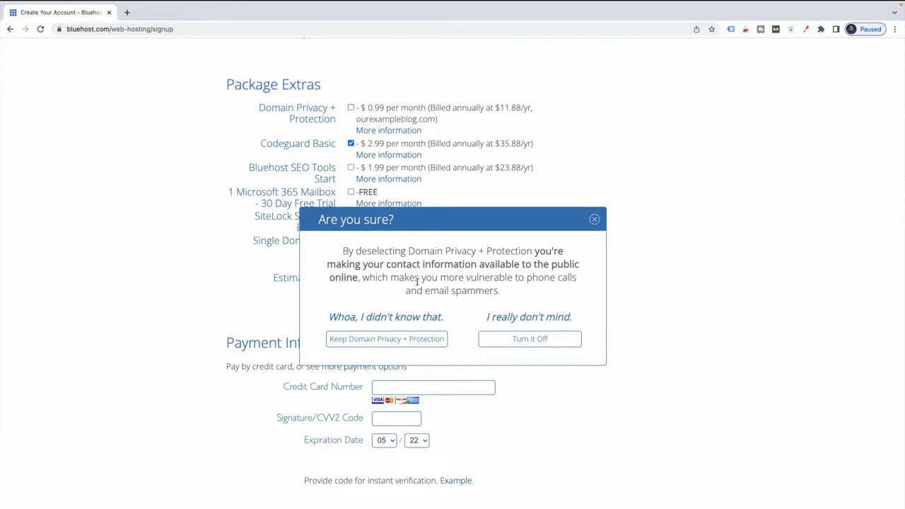
left_click(528, 340)
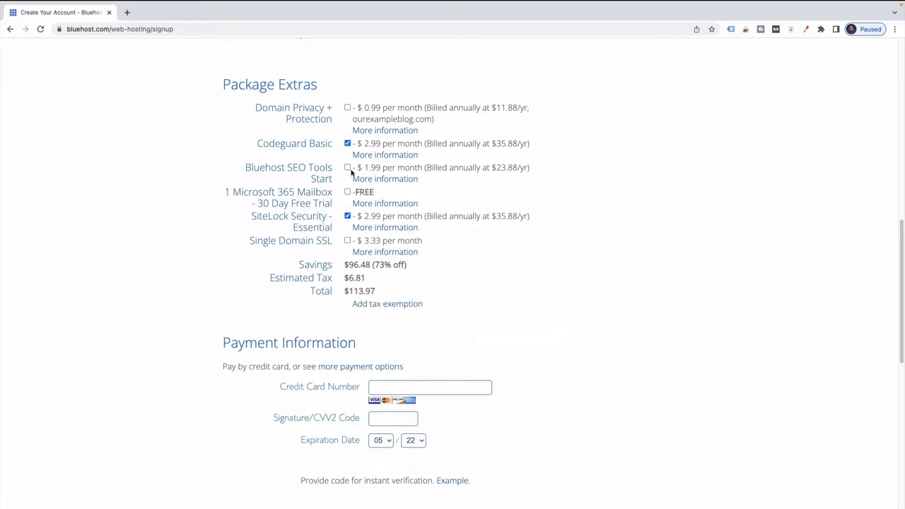
left_click(347, 144)
left_click(347, 216)
scroll(160, 210, "down", 3)
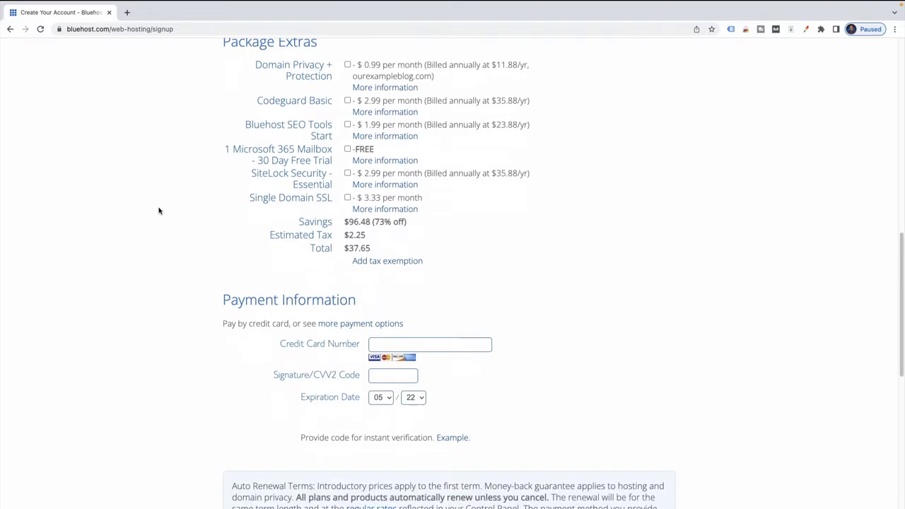
Enter the credit card number, security code, and expiry month and year.
scroll(160, 211, "down", 4)
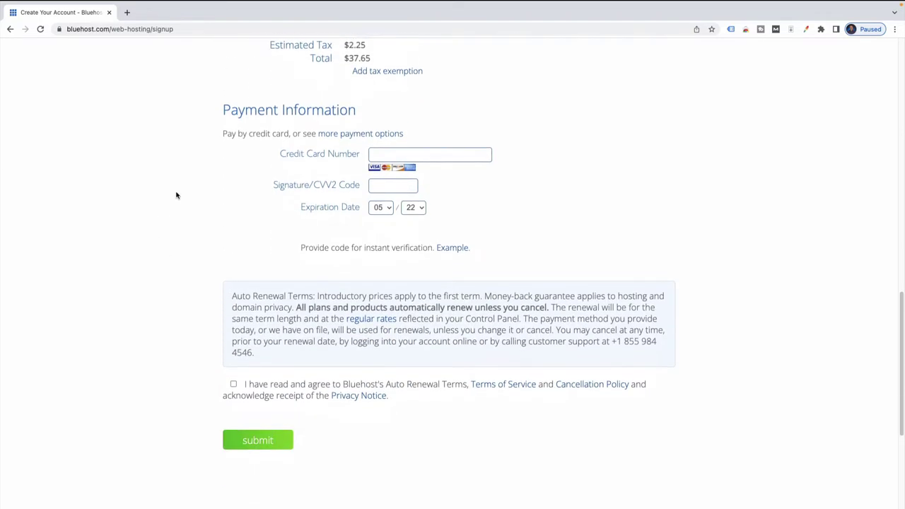
left_click(414, 155)
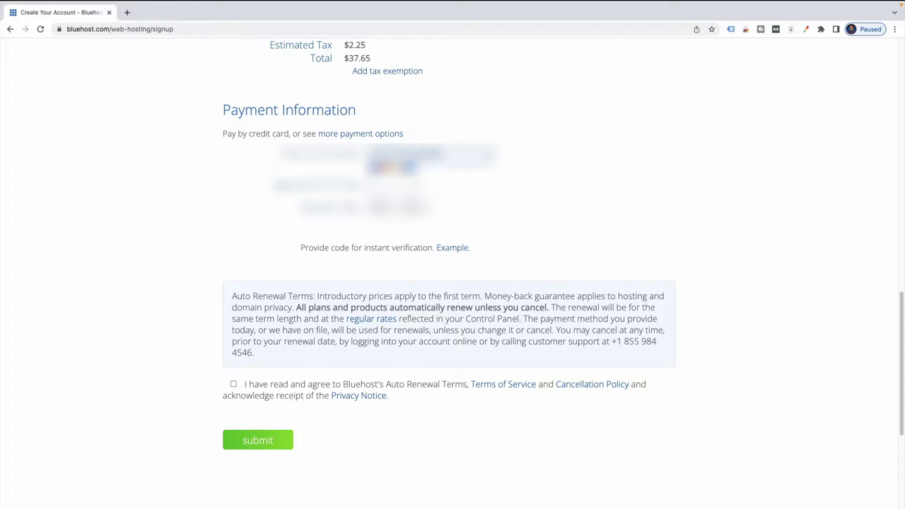
left_click(399, 184)
type("4")
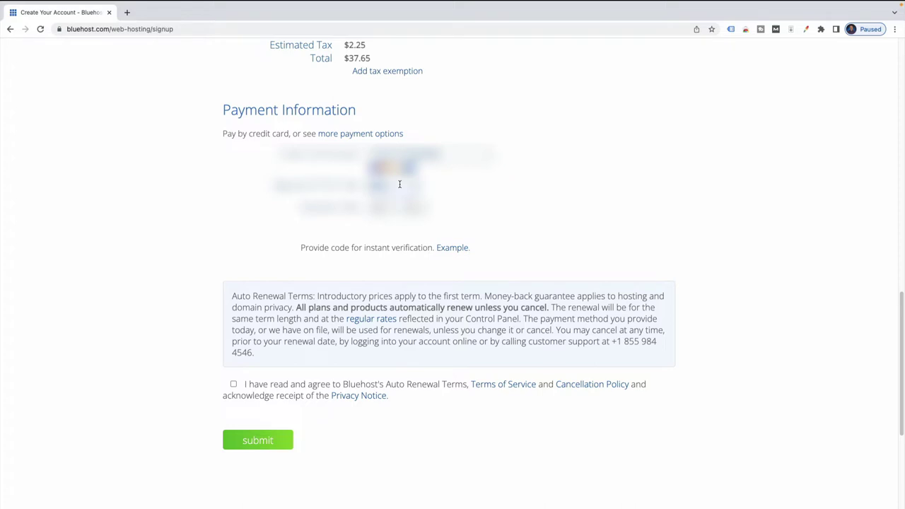
left_click(385, 205)
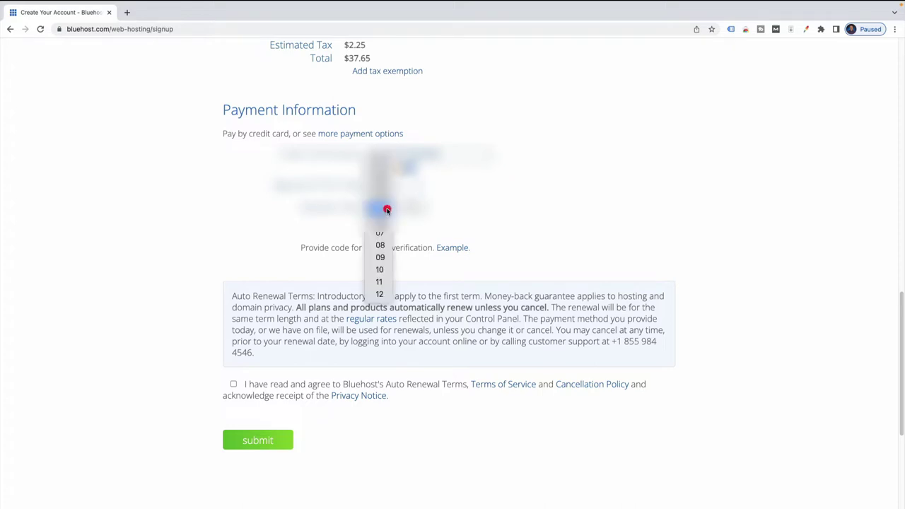
left_click(385, 200)
left_click(414, 206)
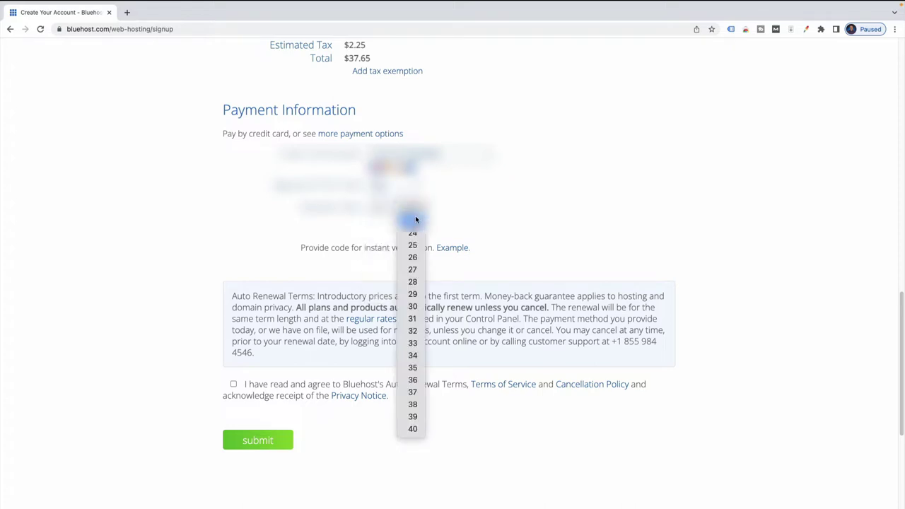
left_click(415, 220)
Accept the renewal terms and policies and submit the signup order.
scroll(147, 261, "down", 2)
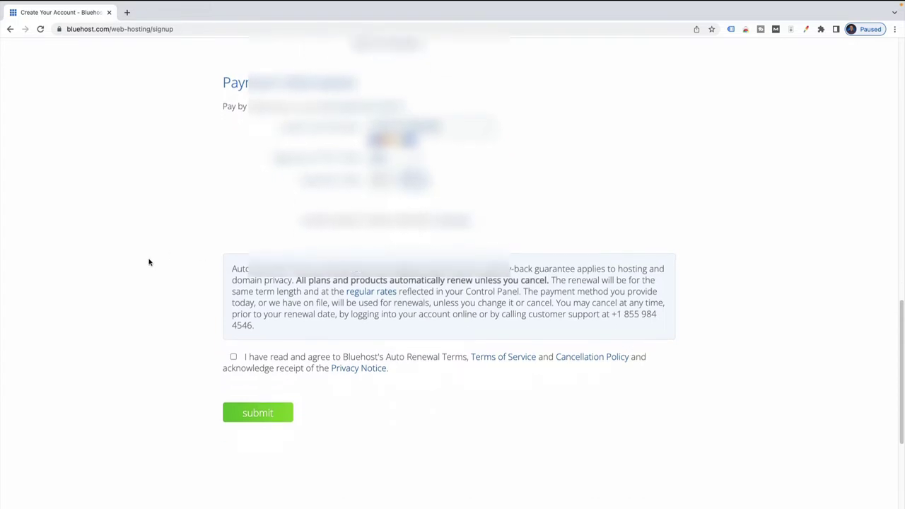
scroll(148, 261, "down", 2)
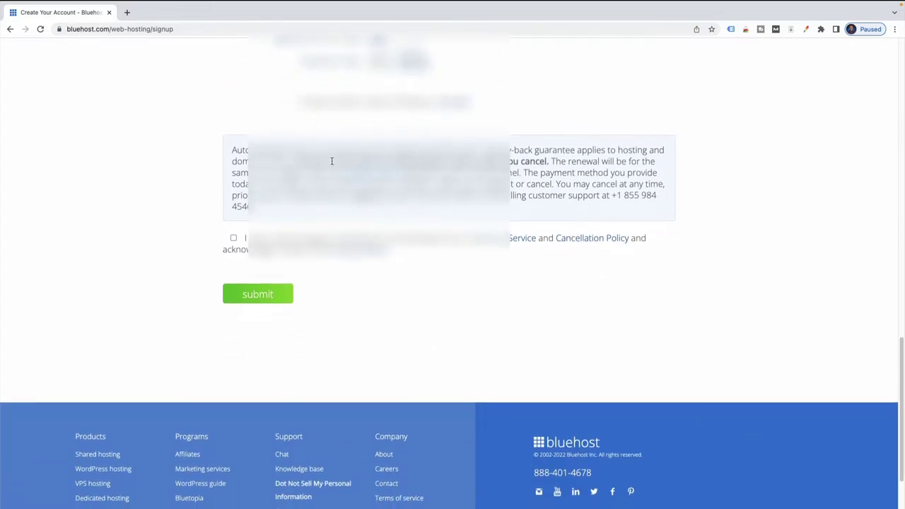
left_click(233, 240)
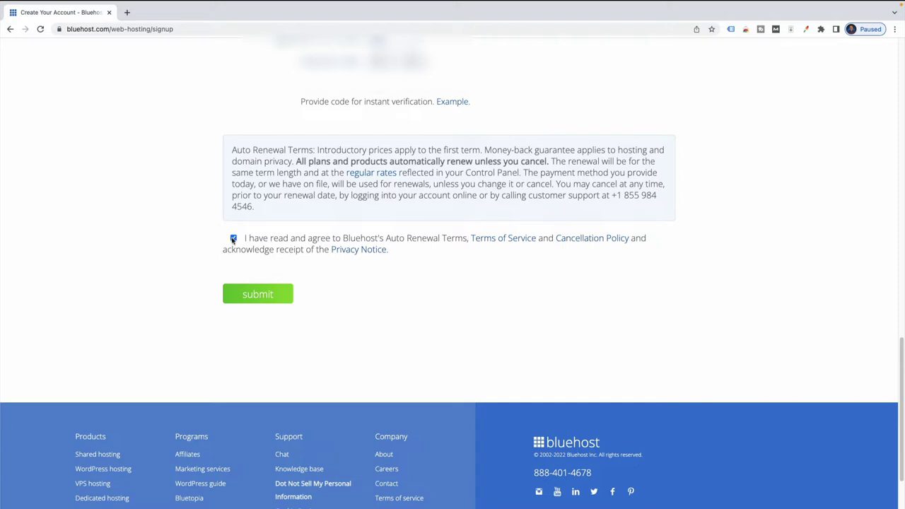
left_click(258, 294)
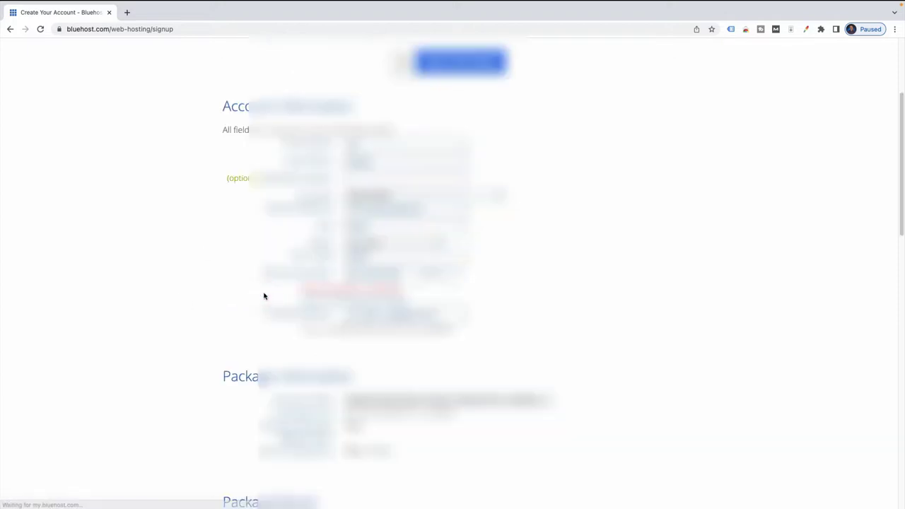
Correct the flagged account field and resubmit the signup and payment form.
scroll(197, 278, "down", 3)
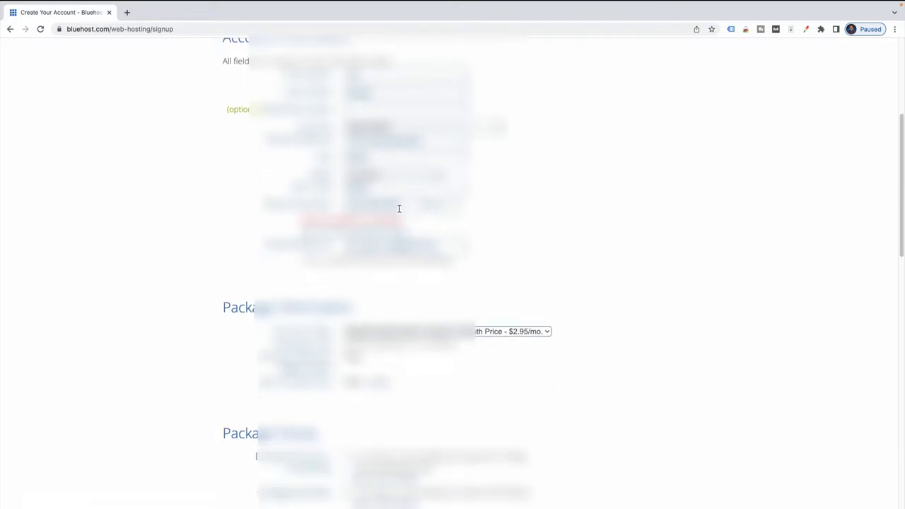
left_click(348, 203)
type("1")
scroll(126, 224, "down", 10)
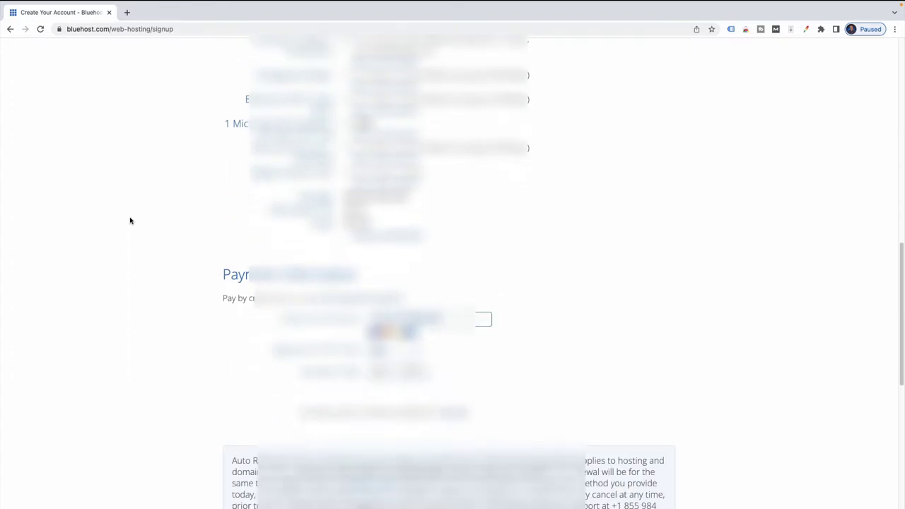
scroll(130, 221, "down", 4)
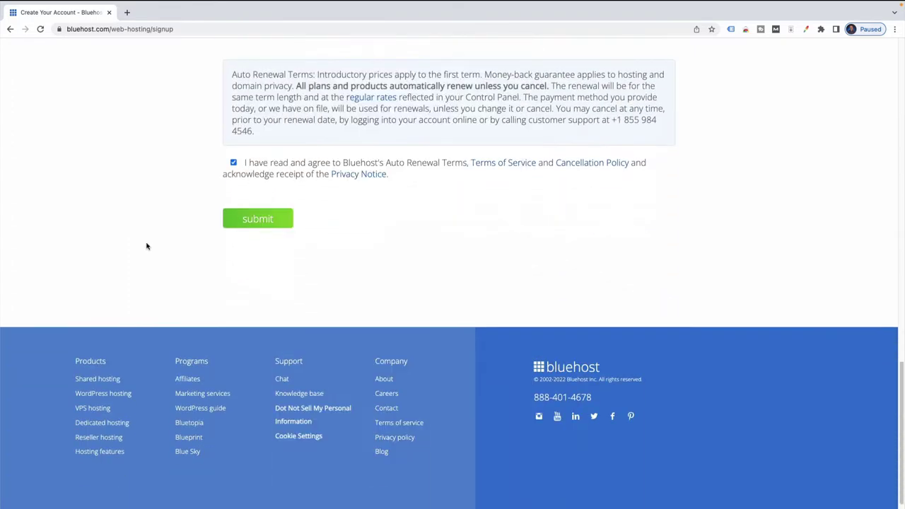
left_click(265, 221)
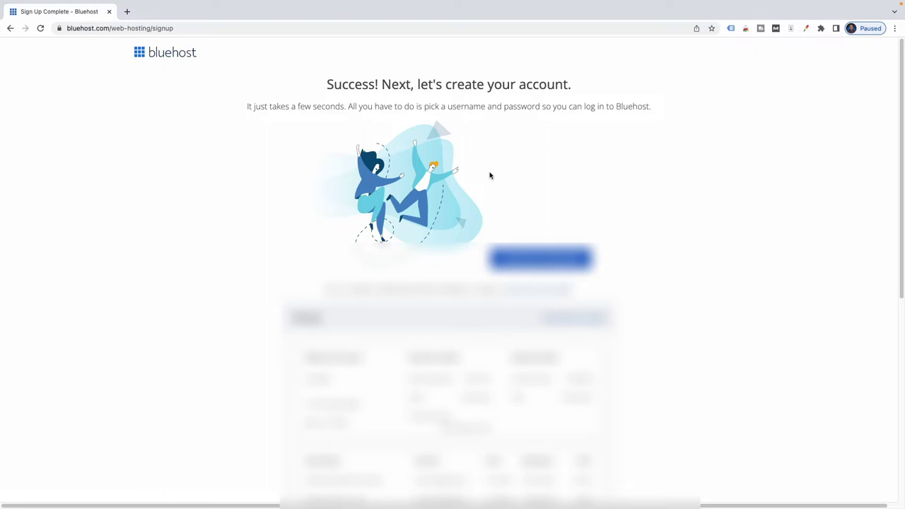
Choose Create your Password on the Sign Up Complete page.
scroll(151, 218, "down", 3)
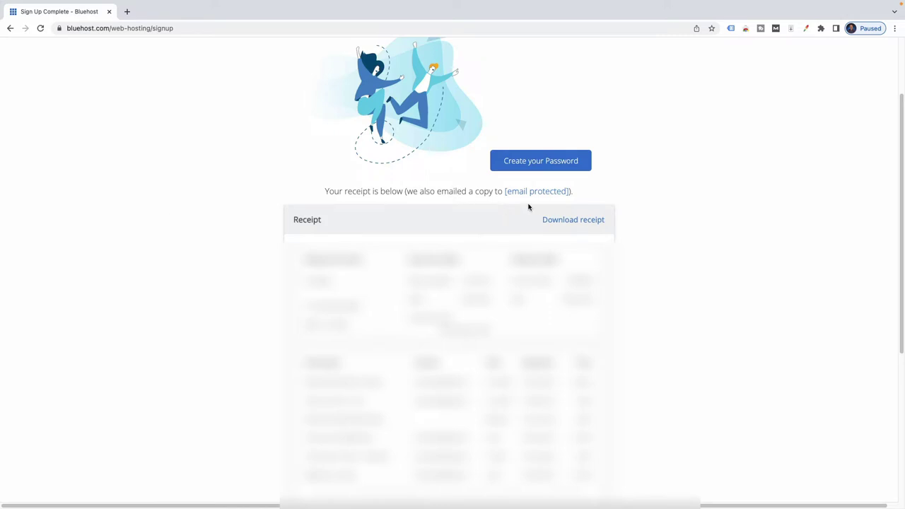
left_click(544, 161)
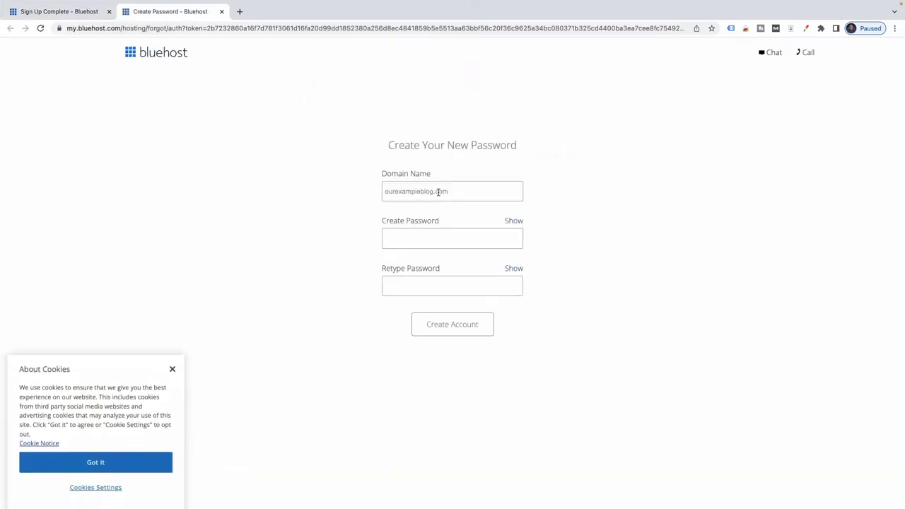
Dismiss the cookie notice, set and confirm the account password, accept terms, and create the account.
left_click(106, 451)
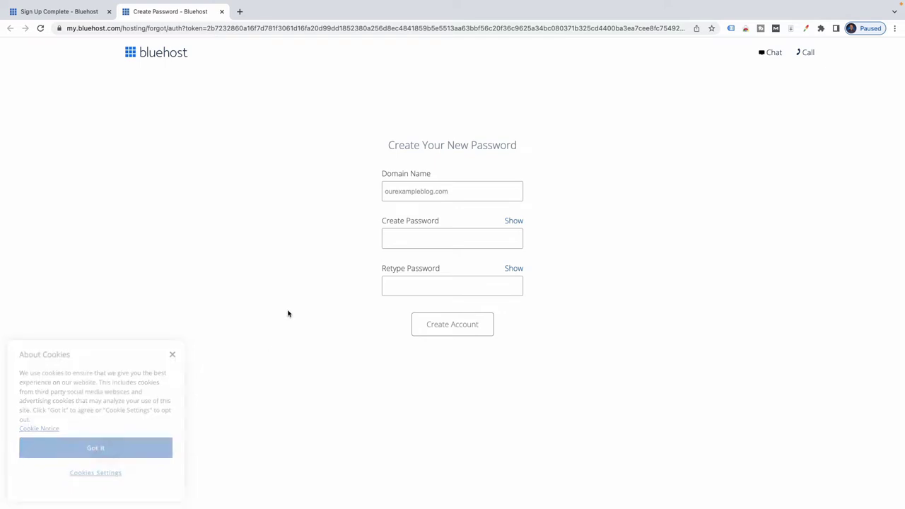
left_click(433, 239)
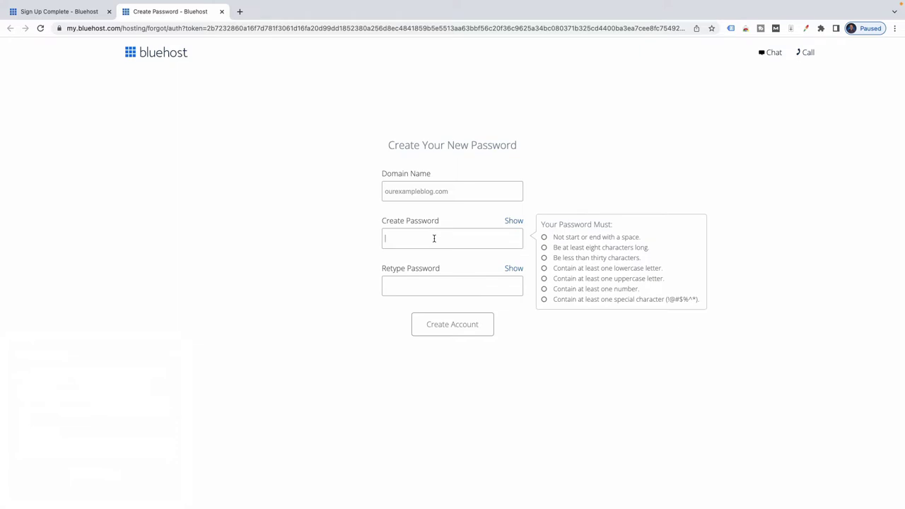
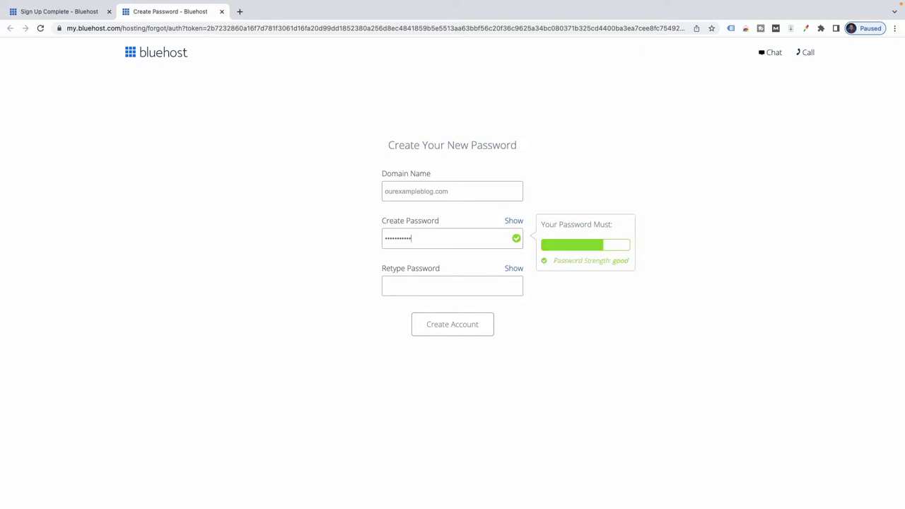
left_click(452, 286)
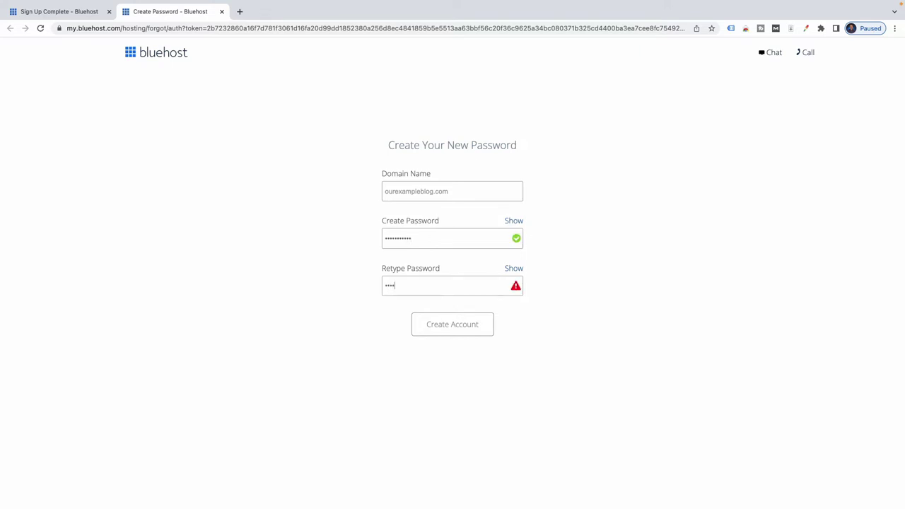
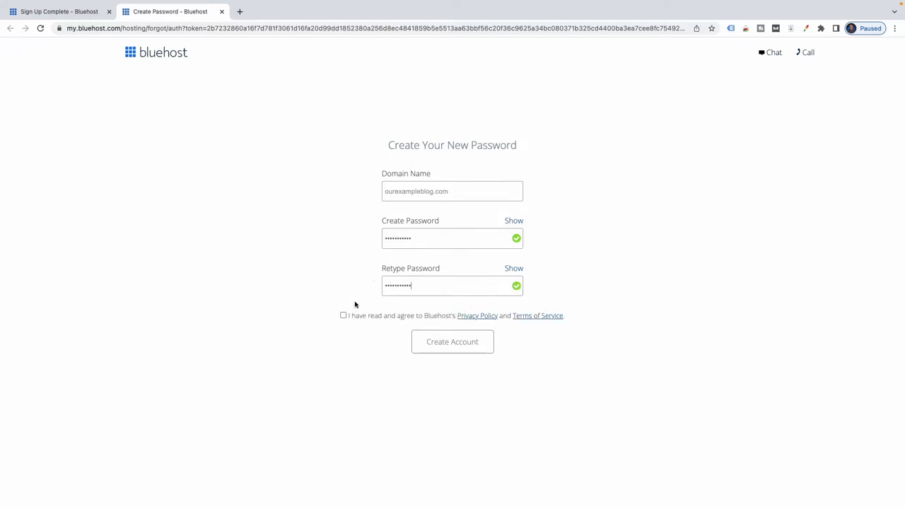
left_click(344, 316)
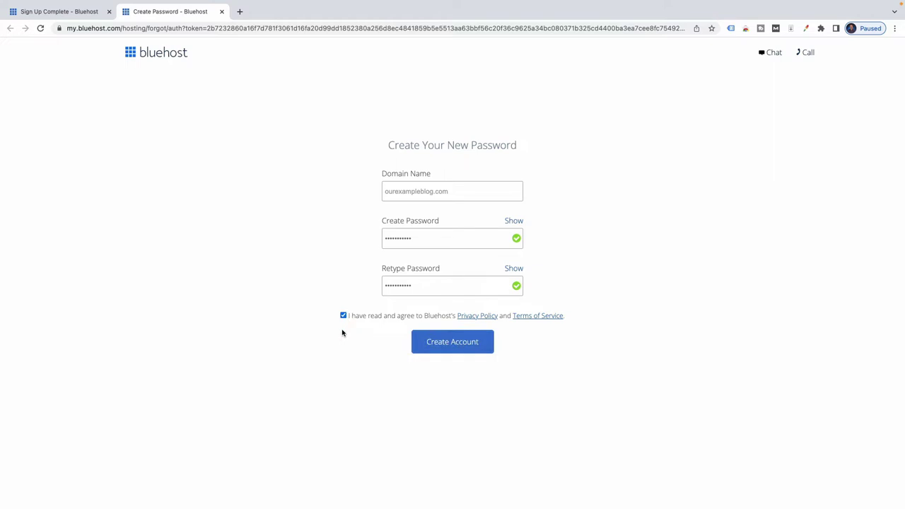
left_click(459, 343)
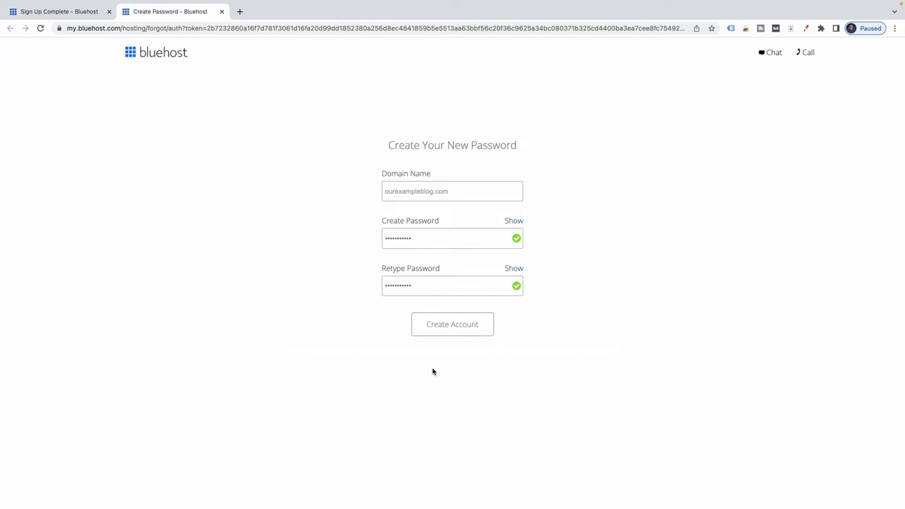
Retry account creation after re-accepting the privacy policy and terms.
left_click(452, 327)
left_click(234, 248)
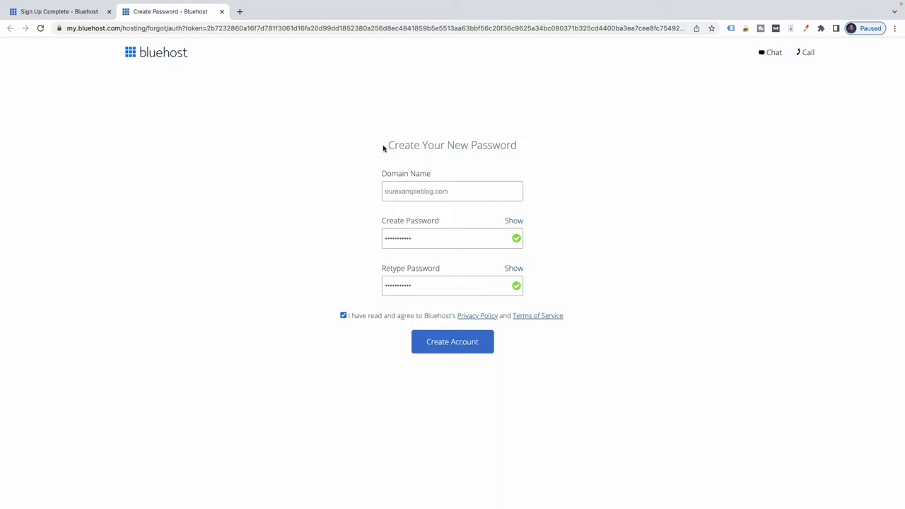
left_click(453, 343)
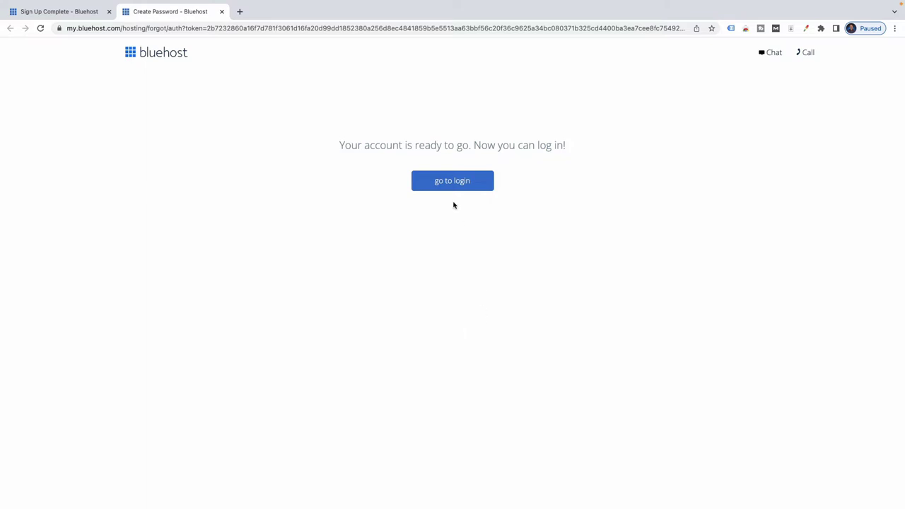
Log in to the hosting account with the new account password.
left_click(453, 181)
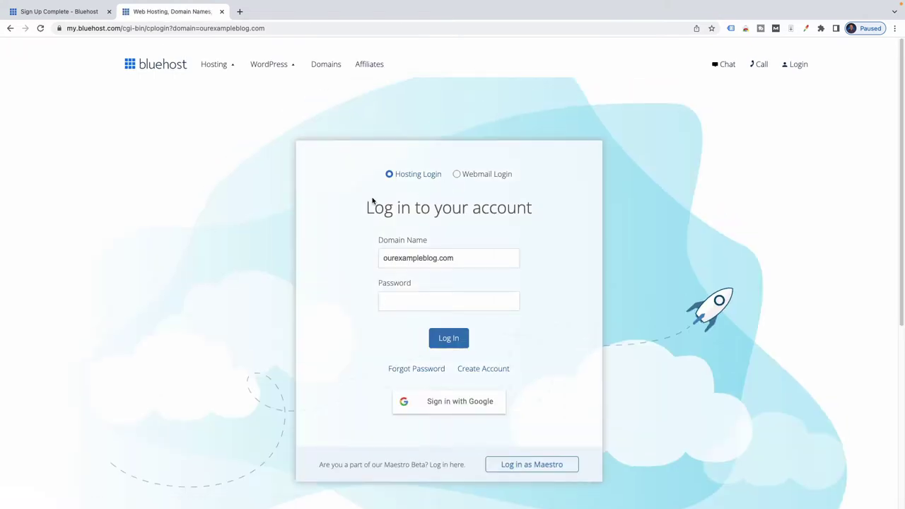
scroll(335, 230, "down", 2)
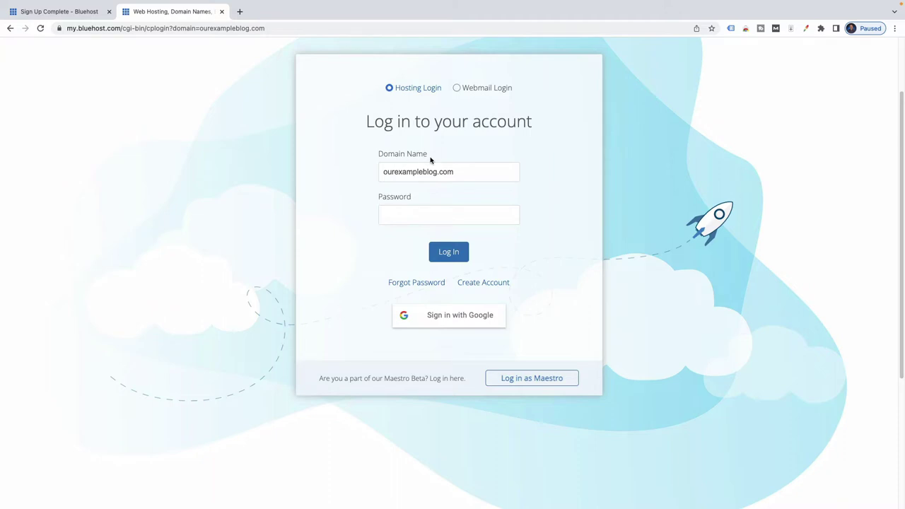
left_click(408, 216)
type("•••••••••••")
left_click(448, 253)
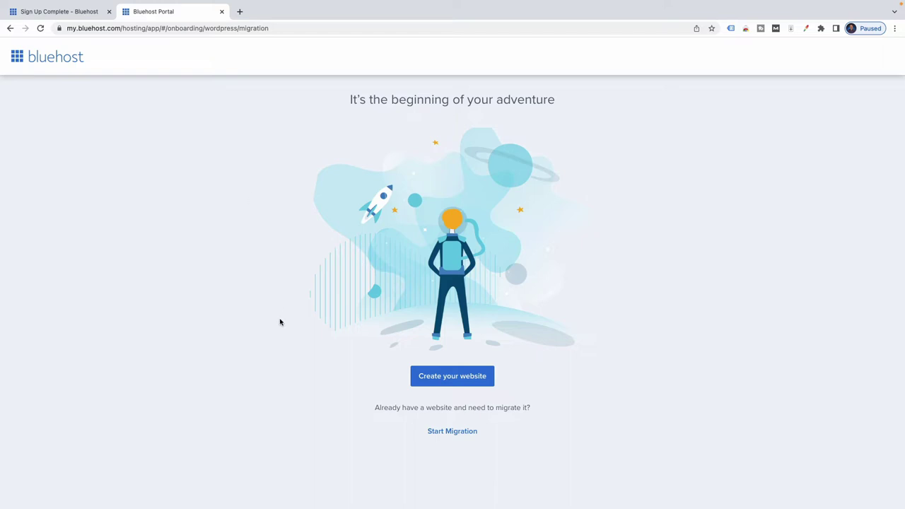
Start a new website, skip the building-help question, and pick Blog as its purpose.
left_click(455, 380)
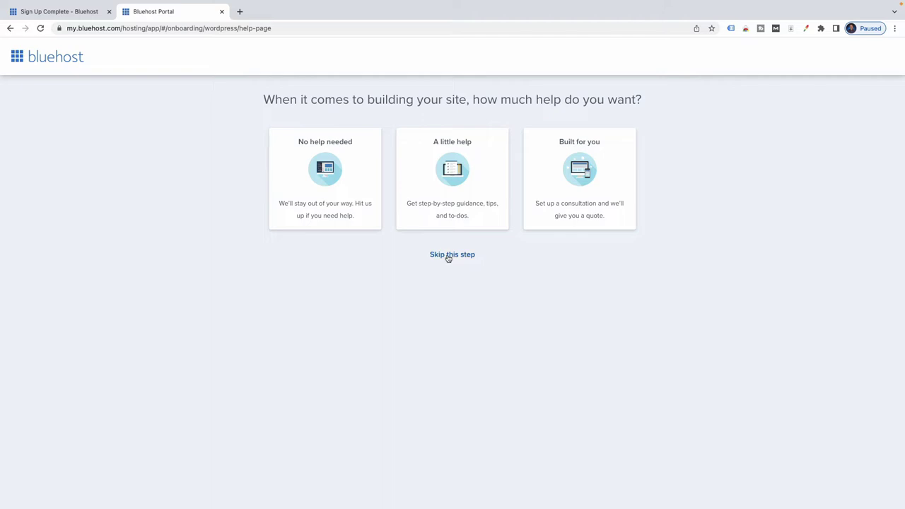
left_click(446, 255)
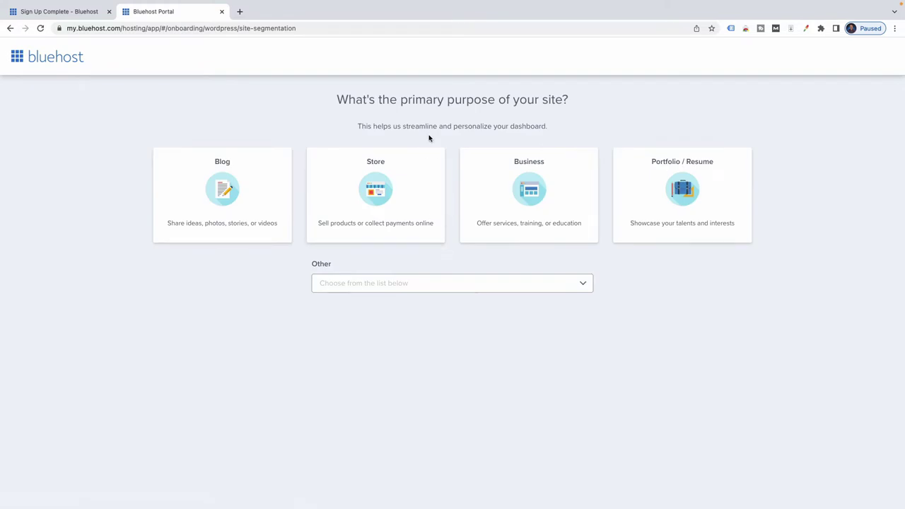
left_click(212, 196)
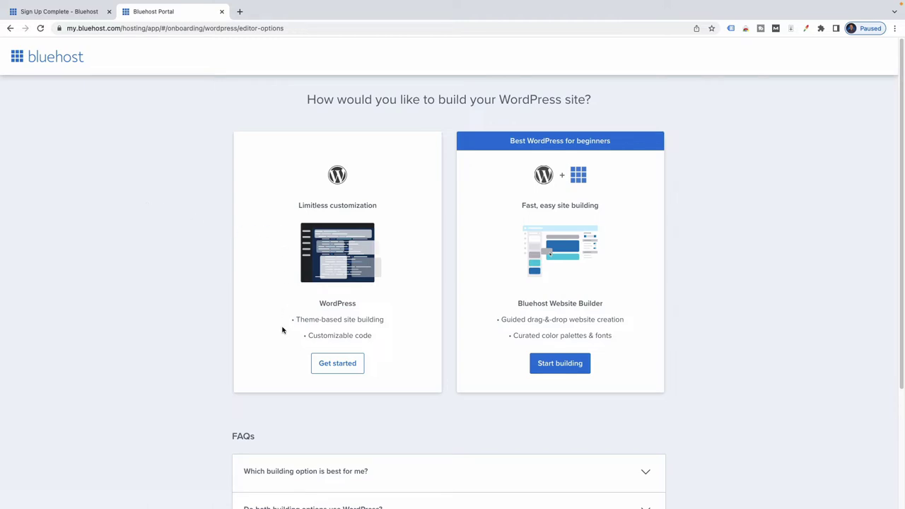
Review the site-building options and FAQs, then choose Get started under plain WordPress.
scroll(161, 325, "down", 1)
scroll(160, 324, "down", 1)
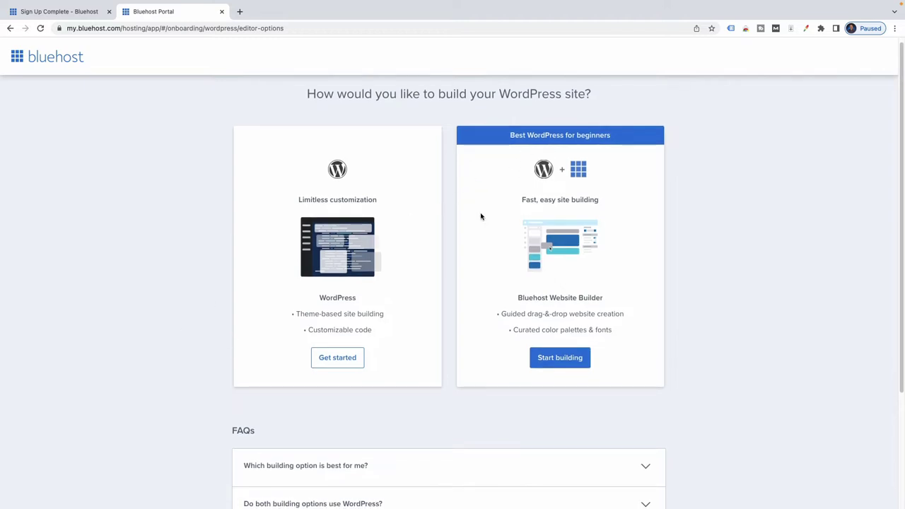
scroll(475, 294, "down", 2)
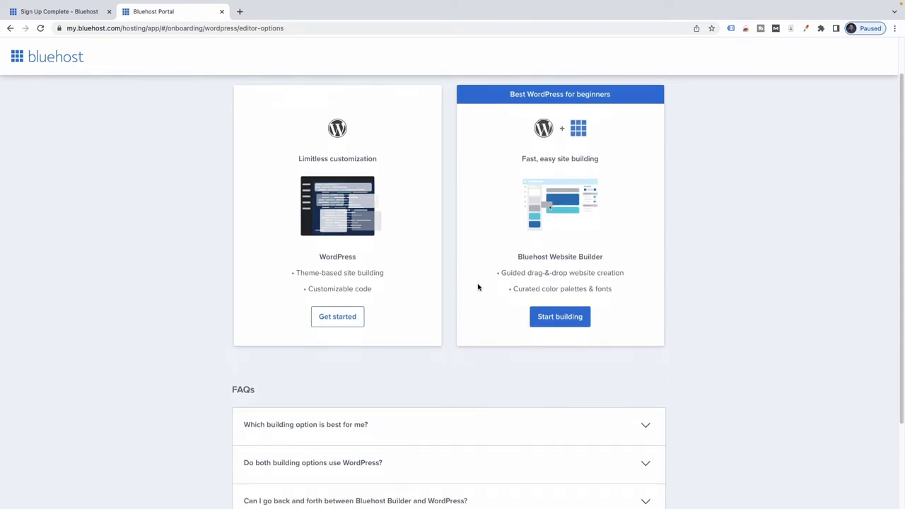
scroll(485, 277, "down", 1)
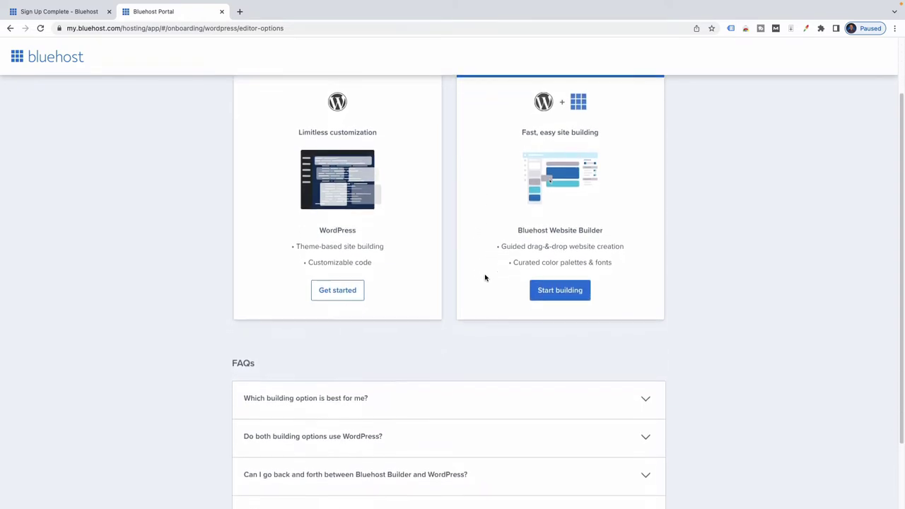
scroll(487, 258, "down", 1)
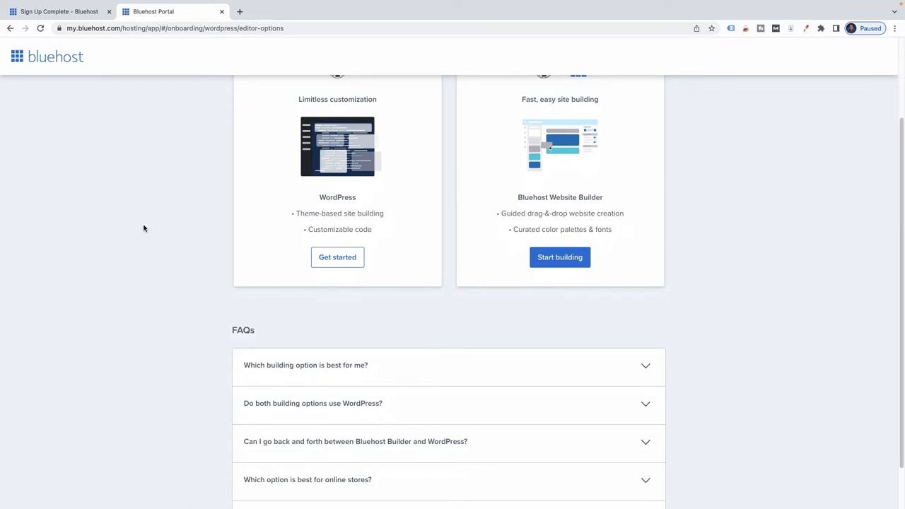
scroll(143, 229, "up", 2)
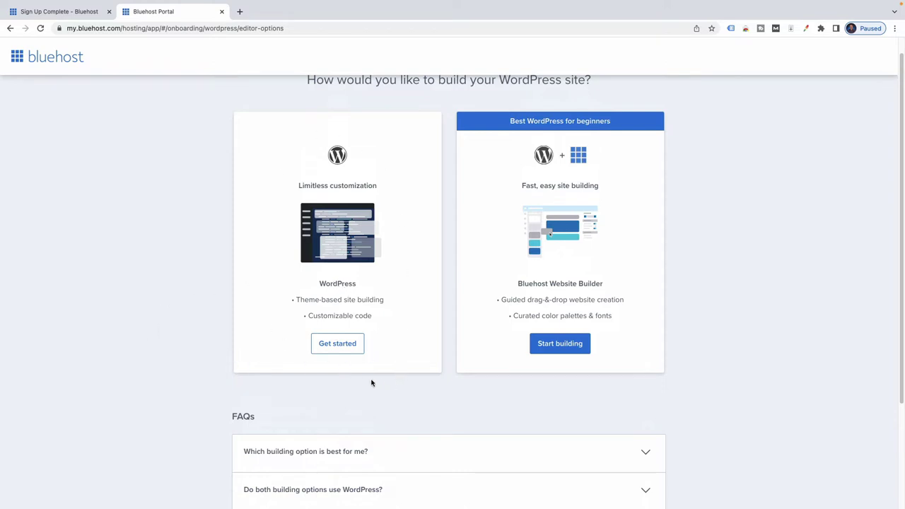
left_click(337, 346)
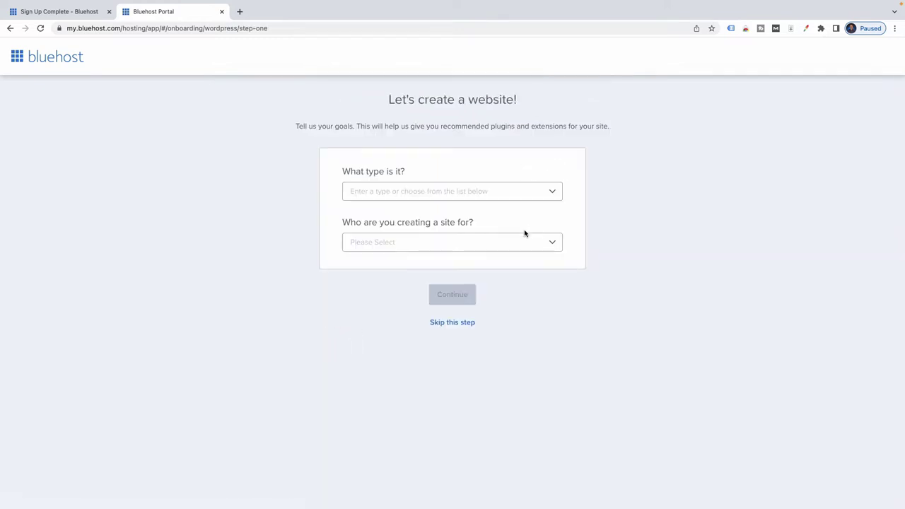
Set the website type to Personal from the list of site types.
left_click(554, 194)
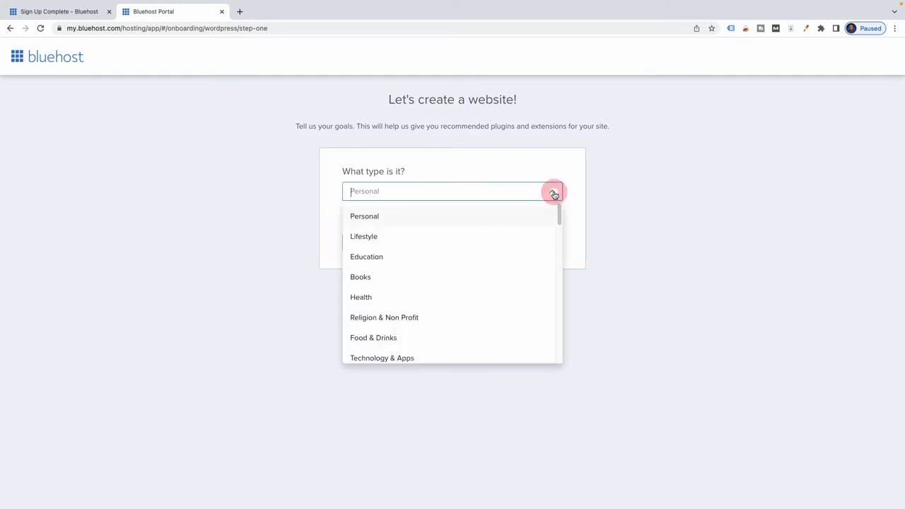
scroll(398, 262, "down", 3)
scroll(399, 261, "down", 5)
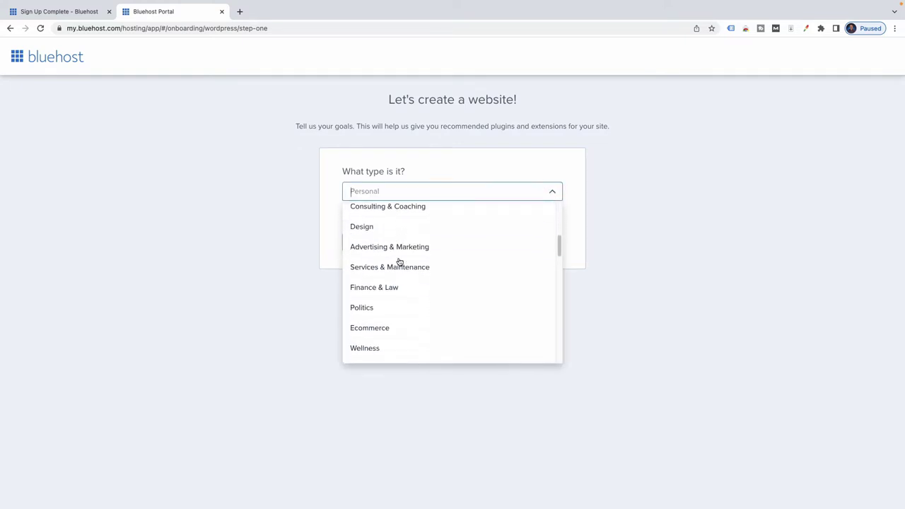
scroll(399, 262, "down", 5)
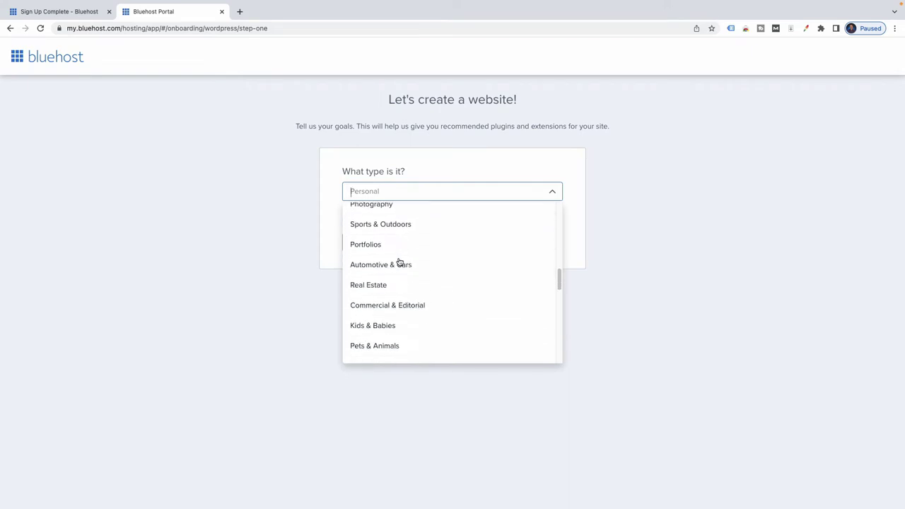
scroll(398, 261, "down", 4)
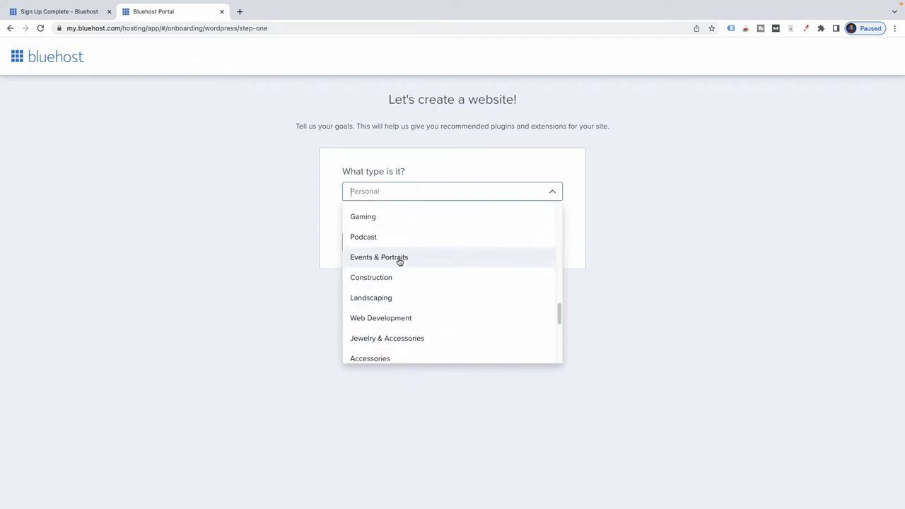
scroll(420, 270, "down", 4)
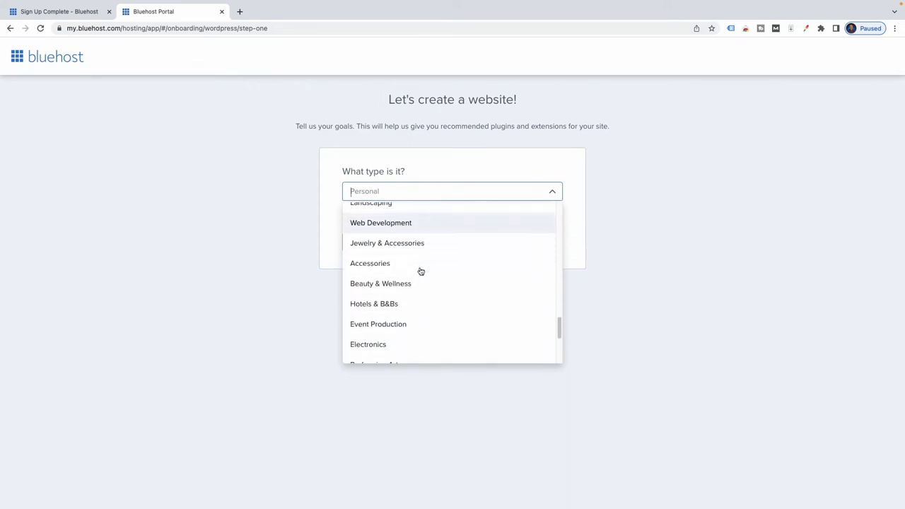
scroll(421, 269, "down", 2)
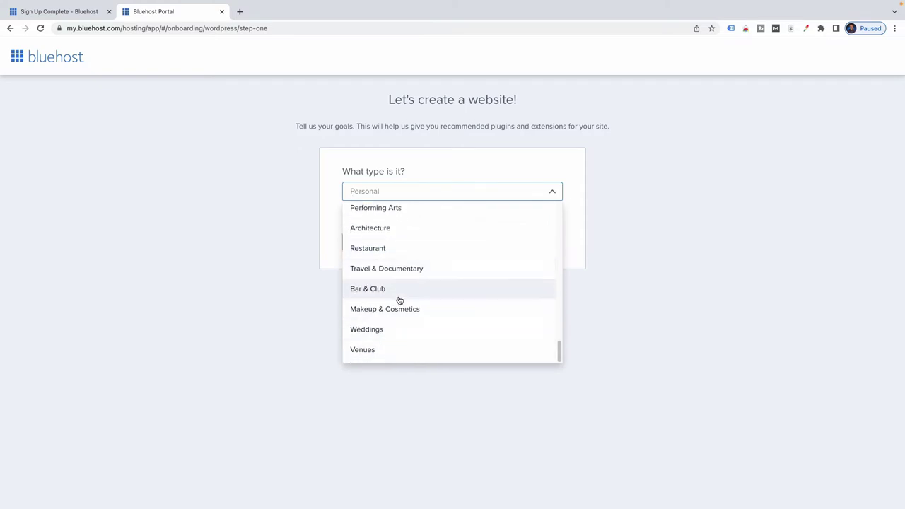
scroll(399, 299, "up", 6)
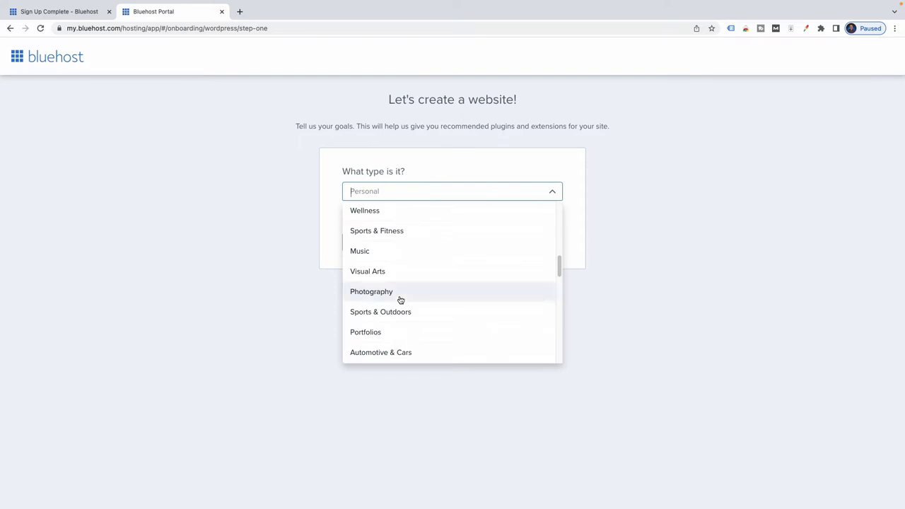
scroll(400, 299, "up", 5)
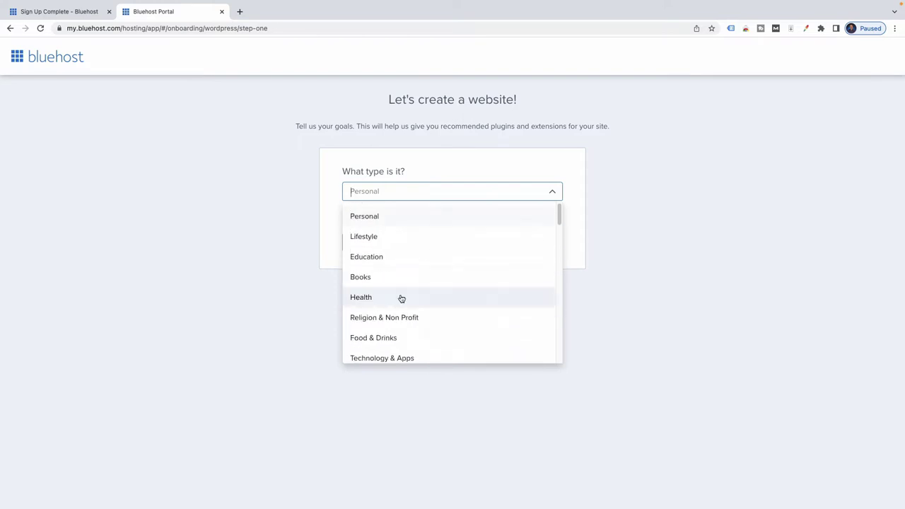
left_click(373, 217)
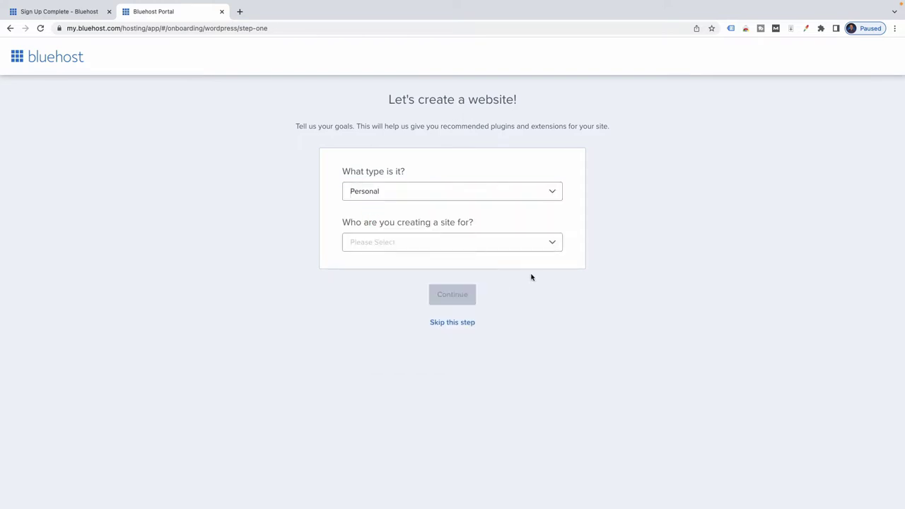
Set the site's audience to Myself and continue to the site details.
left_click(551, 244)
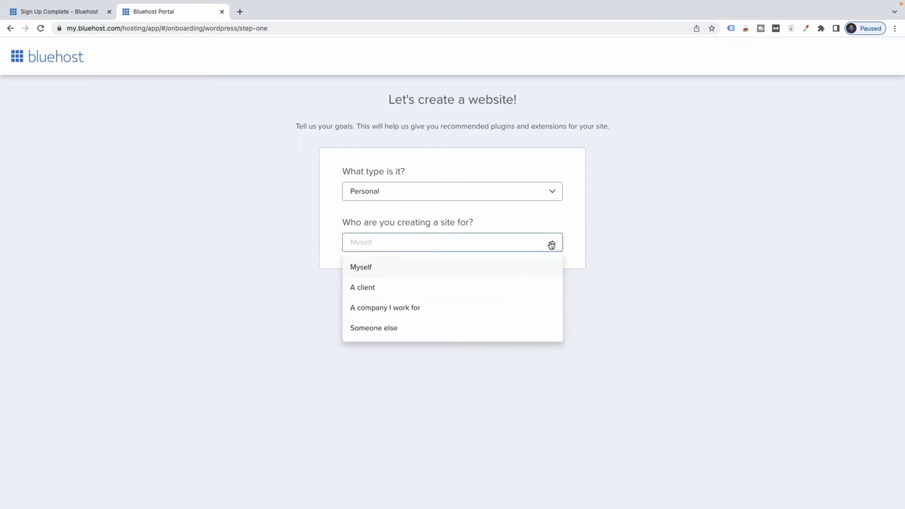
left_click(363, 268)
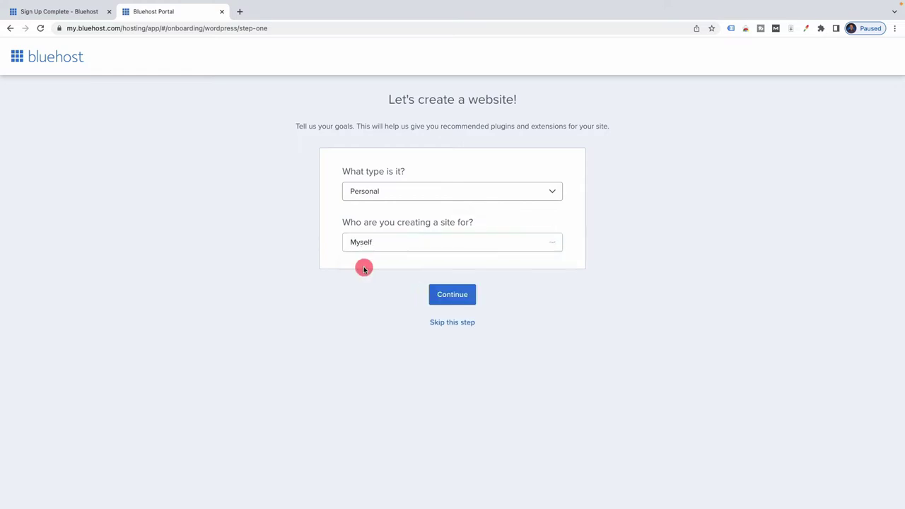
left_click(456, 295)
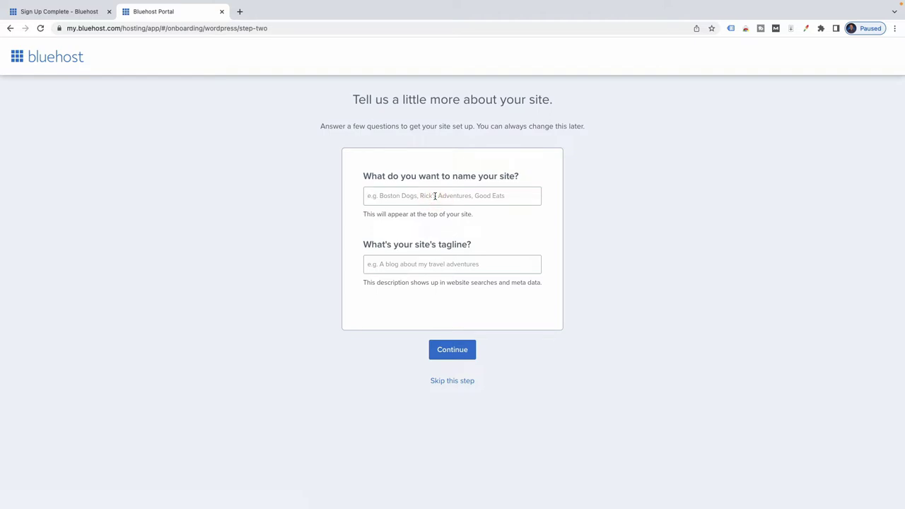
Enter site name 'Our Example Blog' and tagline 'A blog about blogging', then continue.
type("Our Blogging")
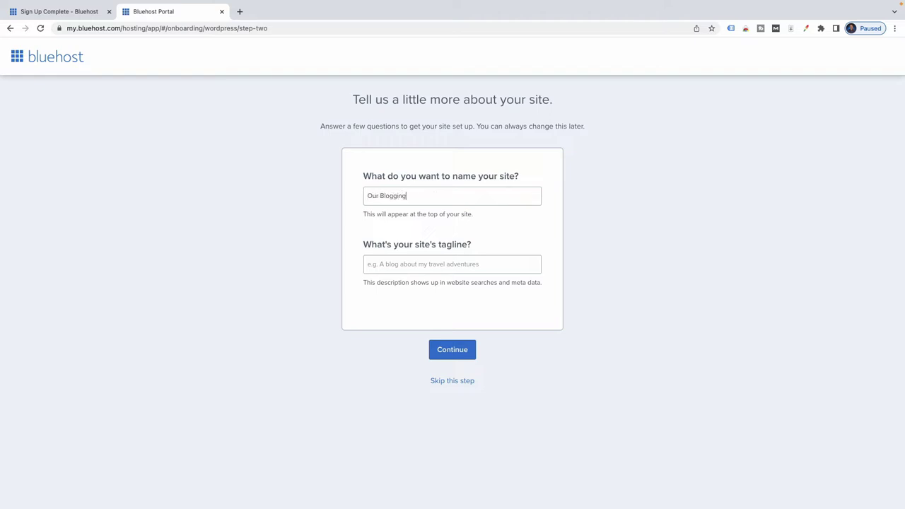
type(" Example")
key("BackSpace")
key("BackSpace")
key("BackSpace")
key("BackSpace")
key("BackSpace")
key("BackSpace")
key("BackSpace")
key("BackSpace")
key("BackSpace")
key("BackSpace")
key("BackSpace")
key("BackSpace")
key("BackSpace")
key("BackSpace")
key("BackSpace")
type("Example Blog")
left_click(444, 266)
type("A bl")
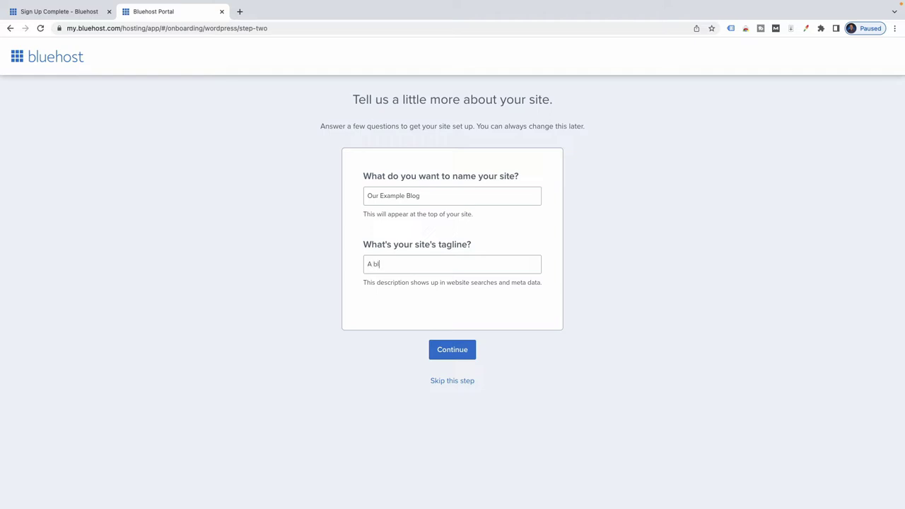
type("og about blogging")
left_click(447, 349)
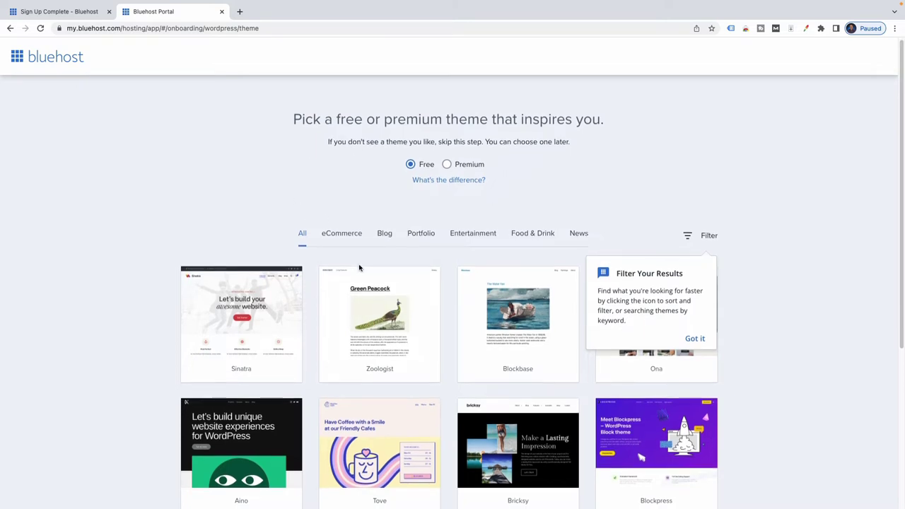
Skip theme selection at the bottom of the theme grid to finish the WordPress install.
scroll(360, 263, "down", 3)
scroll(359, 267, "down", 4)
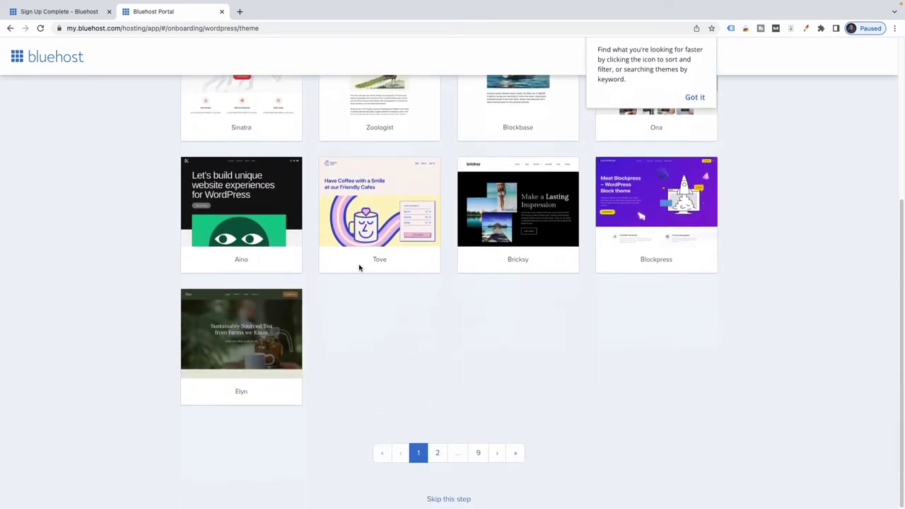
scroll(359, 267, "up", 2)
scroll(358, 262, "down", 2)
scroll(117, 225, "up", 1)
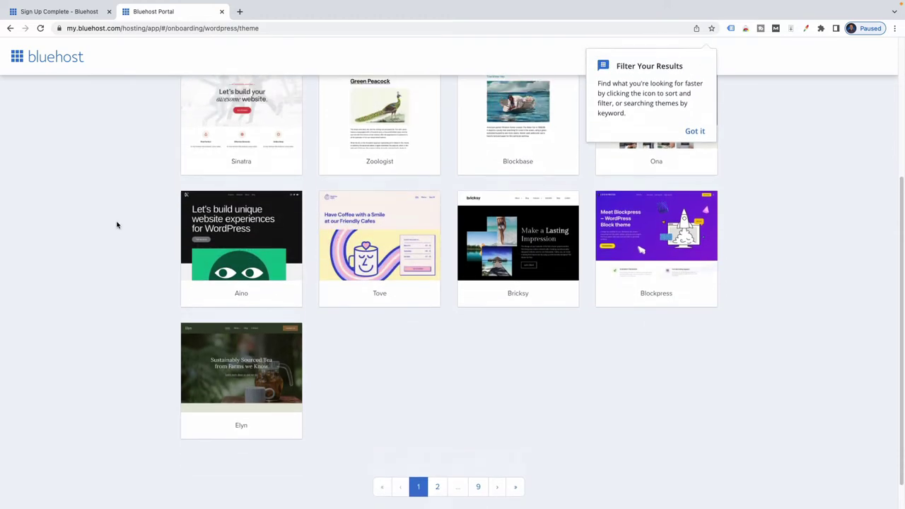
scroll(117, 225, "up", 5)
scroll(117, 222, "down", 2)
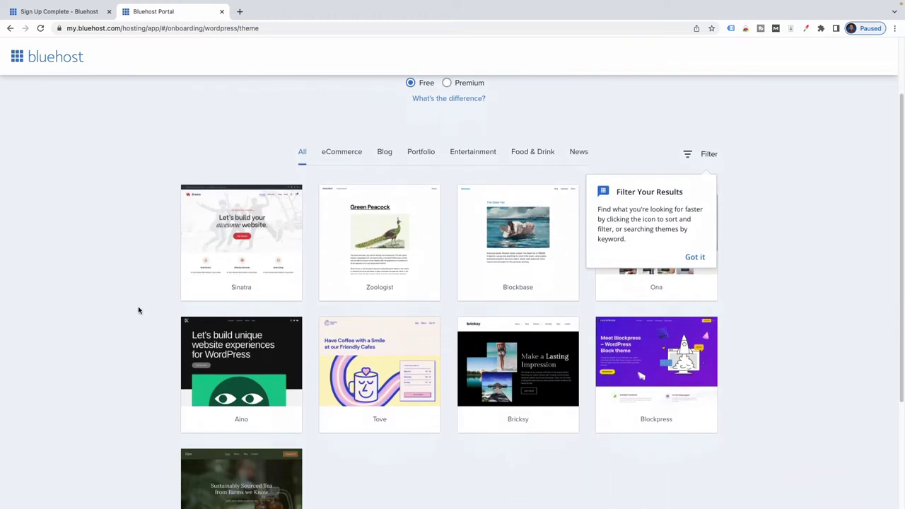
scroll(137, 309, "down", 4)
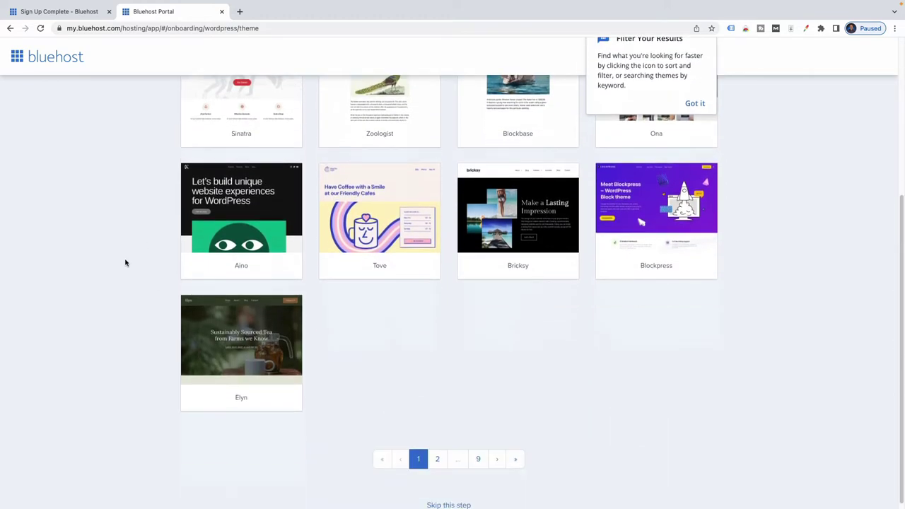
scroll(126, 262, "down", 1)
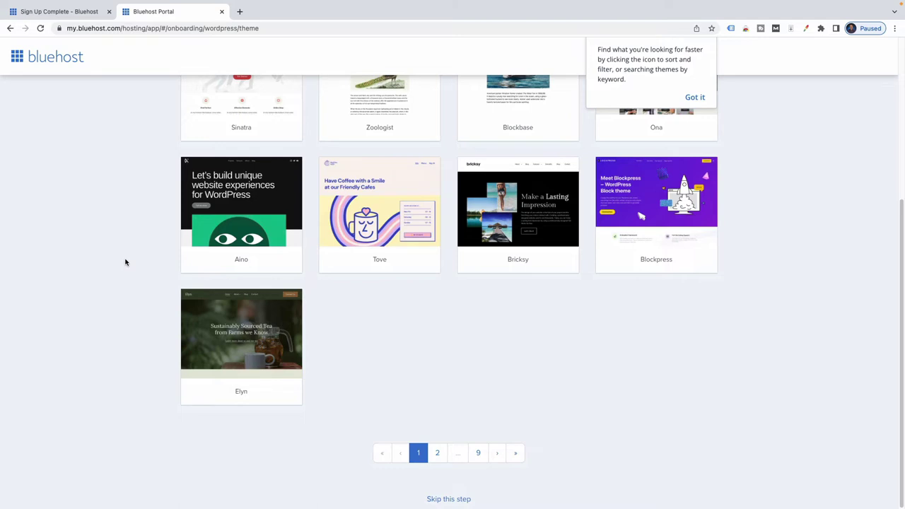
left_click(449, 500)
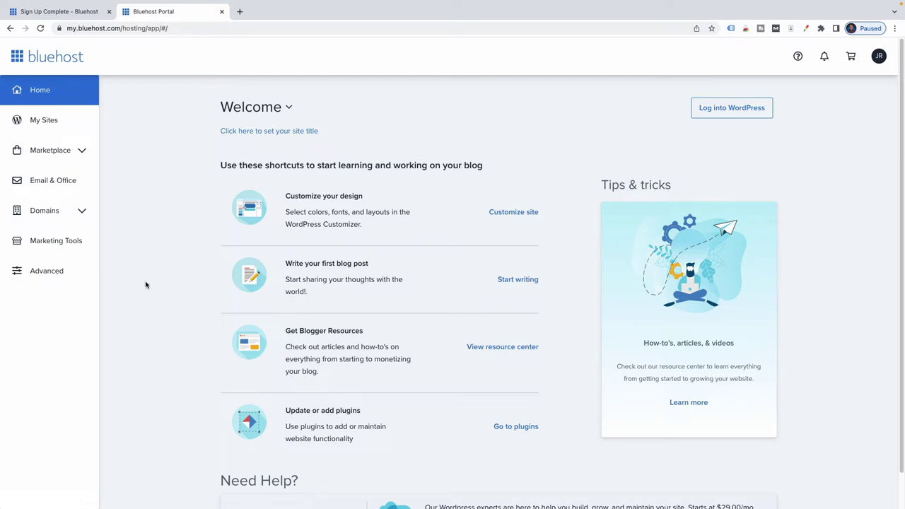
Log into WordPress from the Bluehost home page to open the admin dashboard.
scroll(161, 265, "down", 1)
scroll(161, 265, "down", 1)
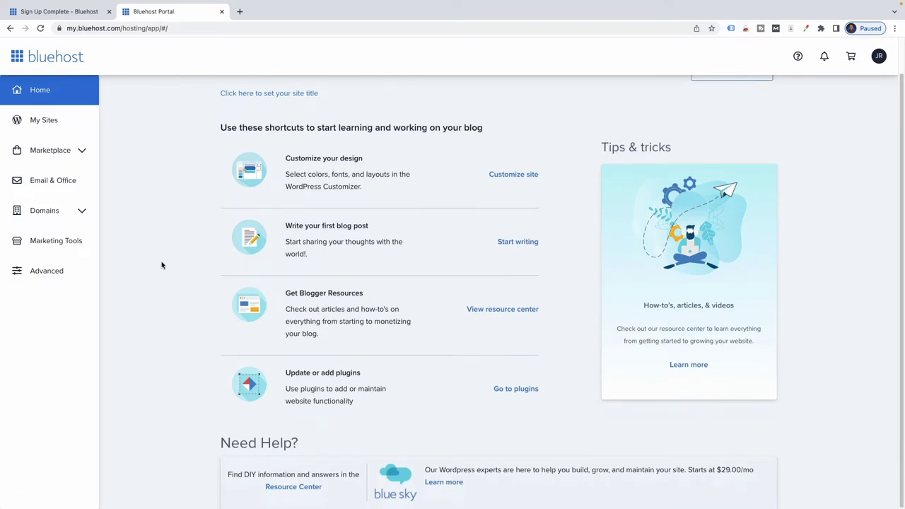
scroll(161, 266, "up", 1)
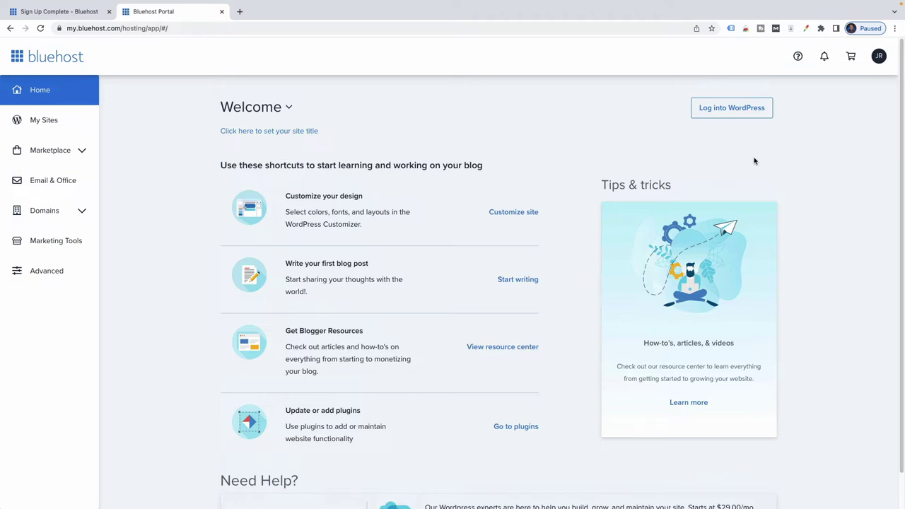
left_click(734, 108)
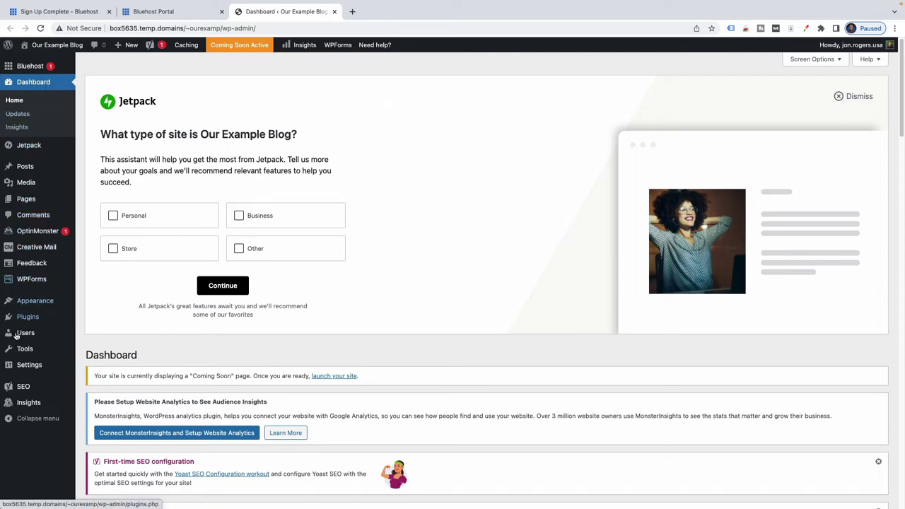
mouse_move(17, 389)
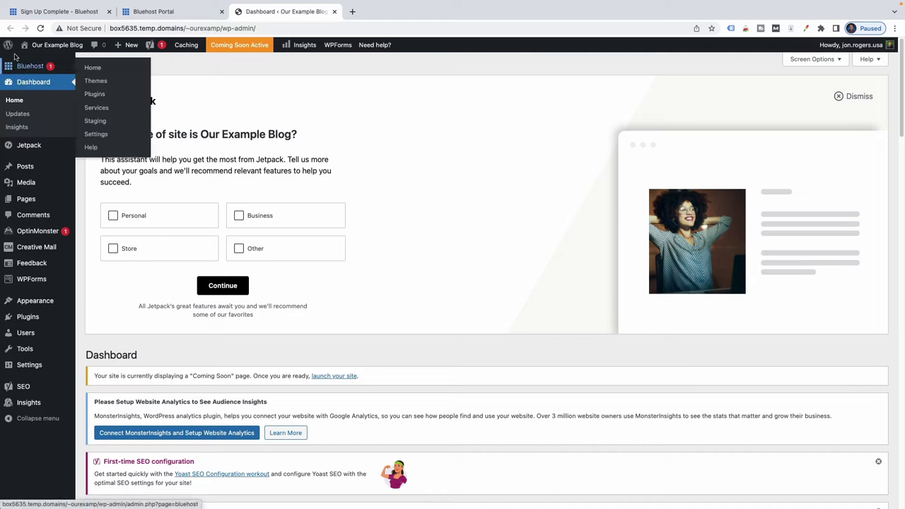
mouse_move(7, 48)
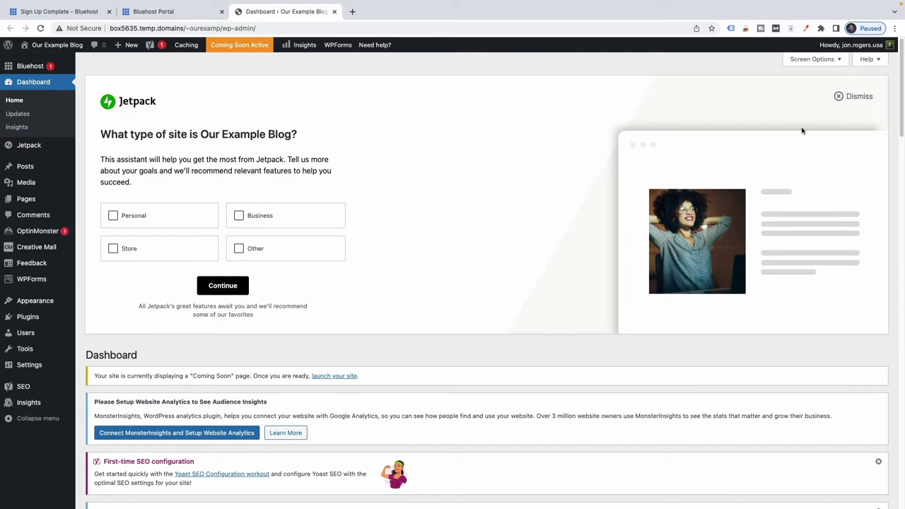
Dismiss the Jetpack site-type panel and the Yoast first-time SEO configuration notice.
left_click(838, 98)
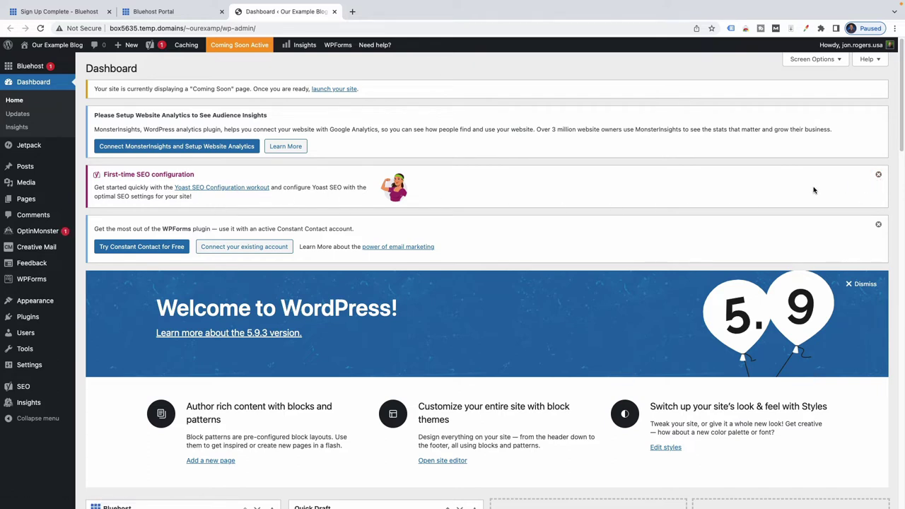
left_click(878, 176)
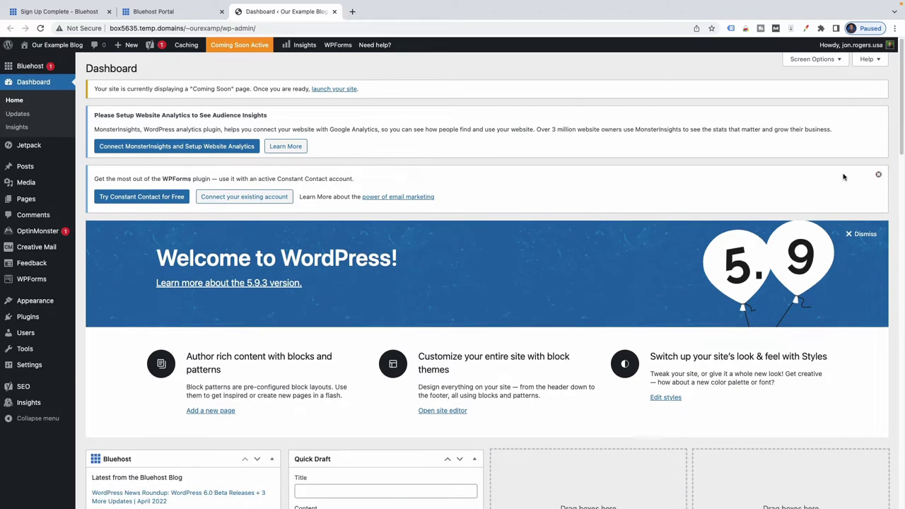
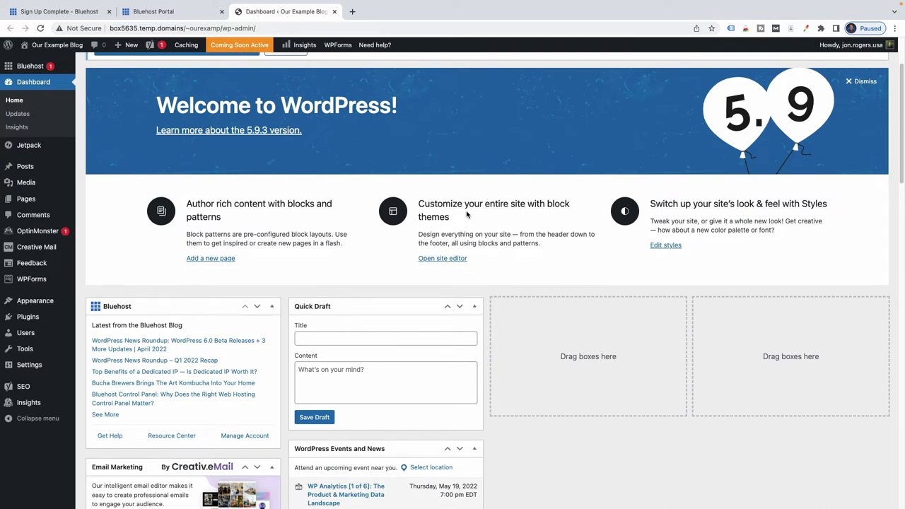
Dismiss the Welcome to WordPress panel at the top of the dashboard.
scroll(382, 130, "down", 1)
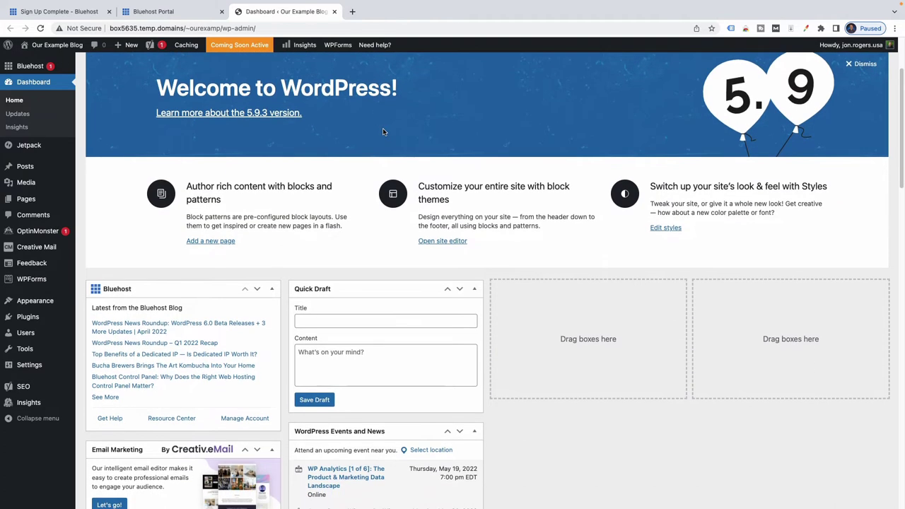
scroll(383, 130, "down", 1)
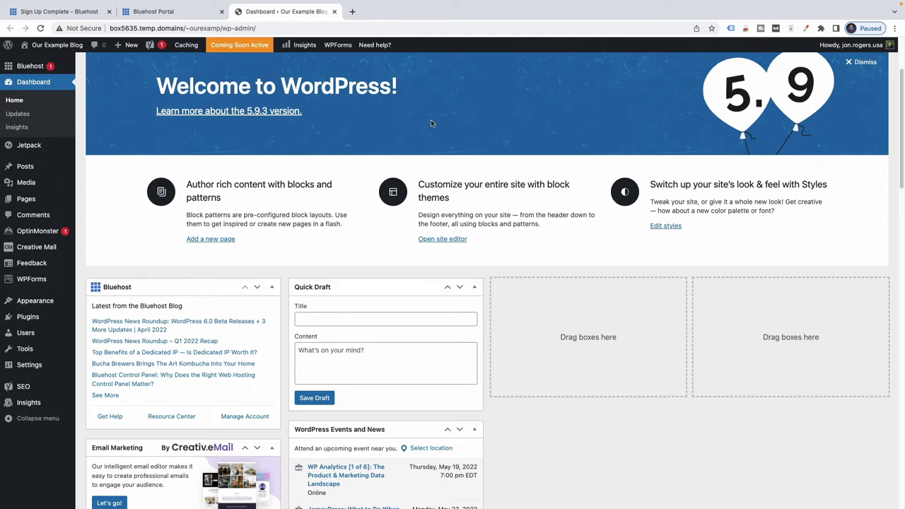
scroll(431, 123, "up", 2)
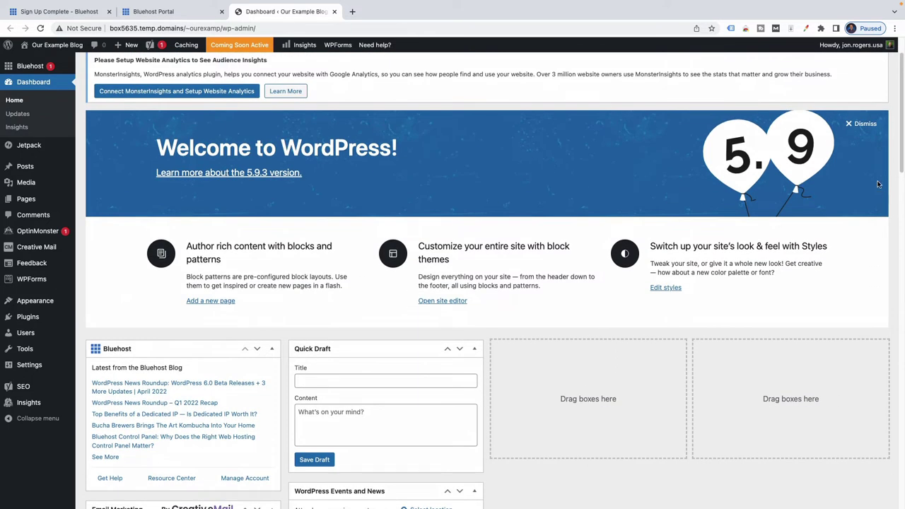
left_click(851, 125)
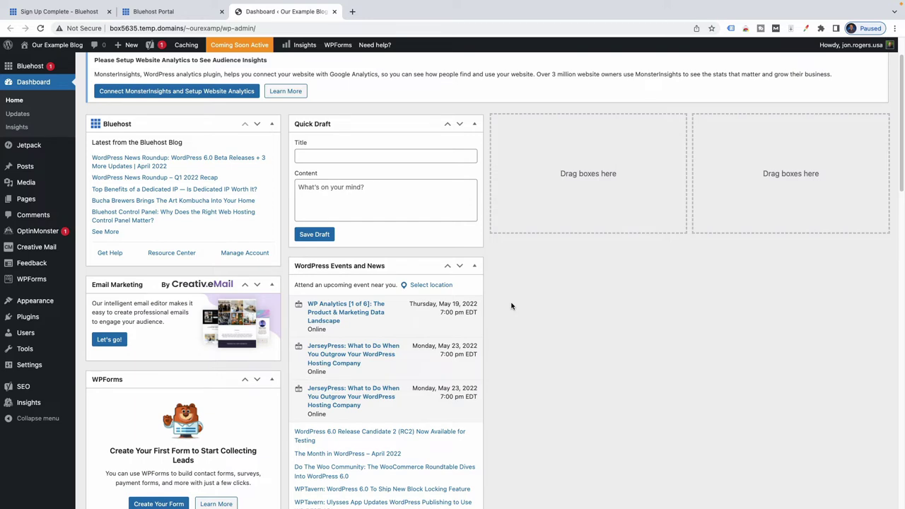
scroll(497, 260, "down", 3)
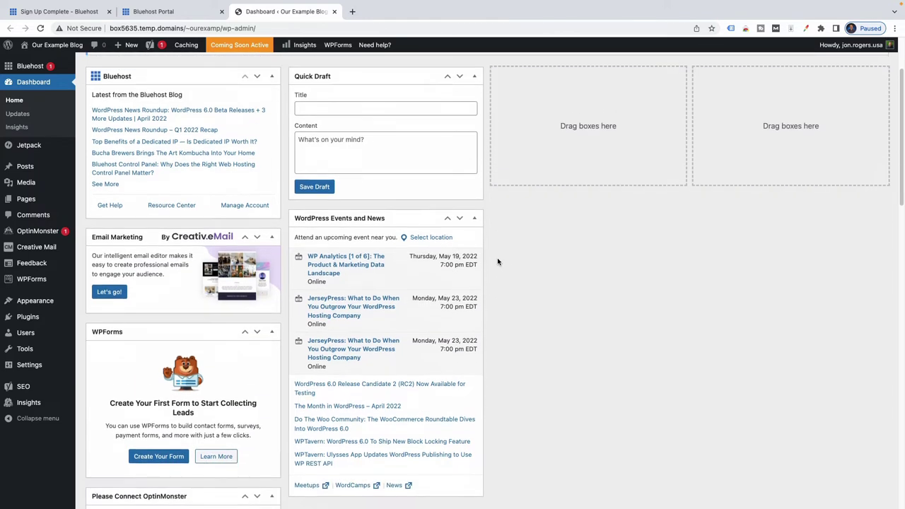
scroll(497, 260, "down", 3)
scroll(497, 261, "up", 8)
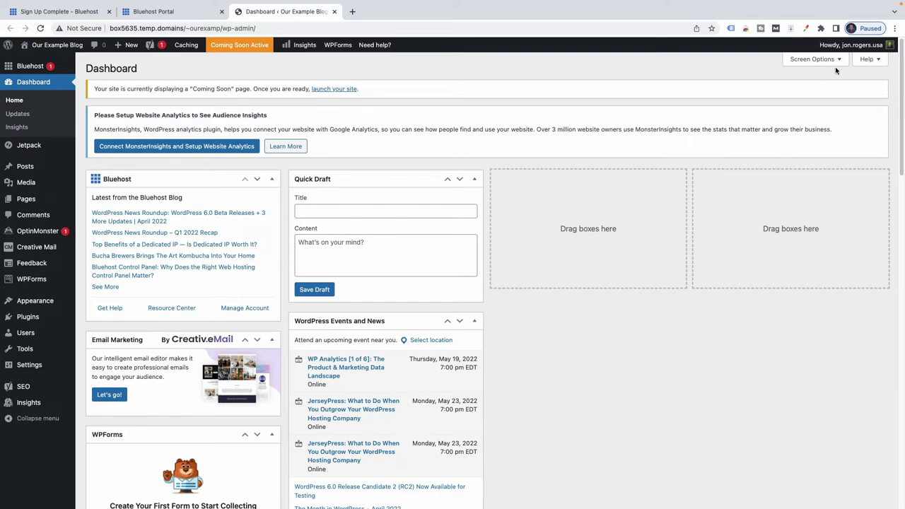
In Screen Options, uncheck Bluehost, Email Marketing, WPForms, OptinMonster, MonsterInsights, Stats by Jetpack and Quick Draft.
left_click(813, 59)
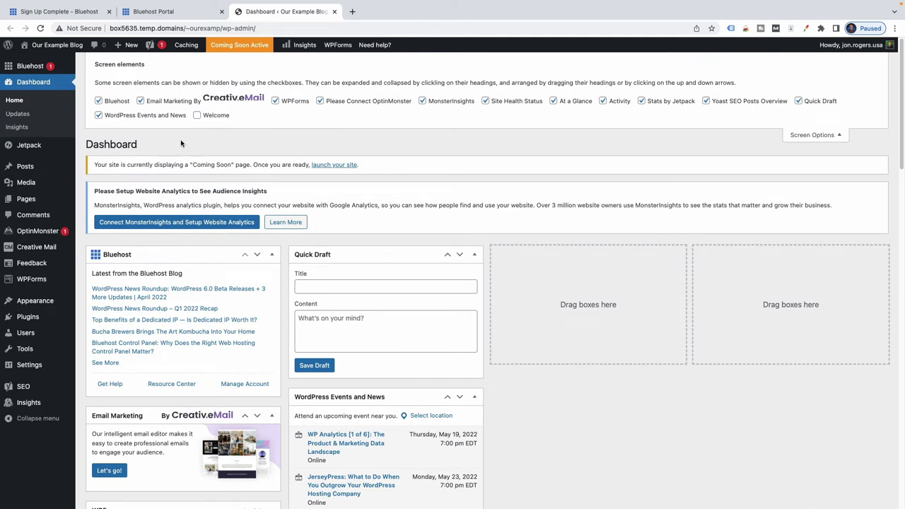
left_click(99, 101)
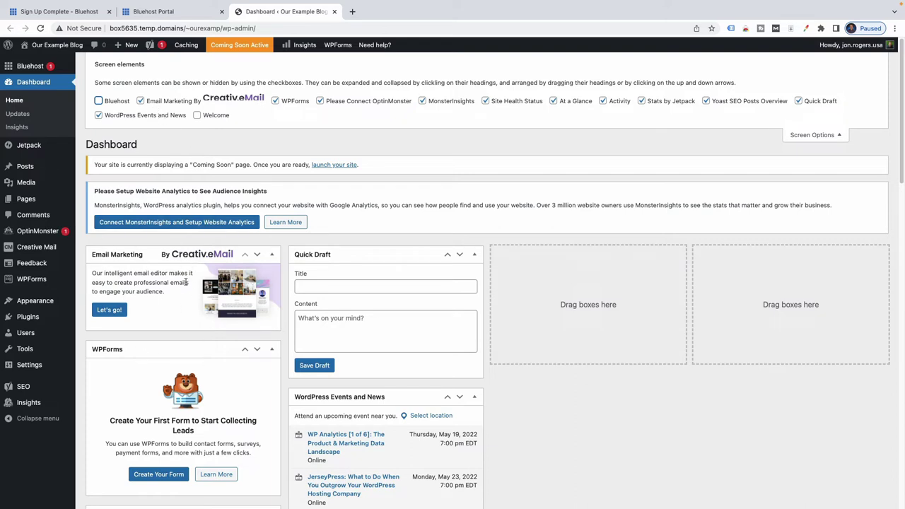
left_click(140, 101)
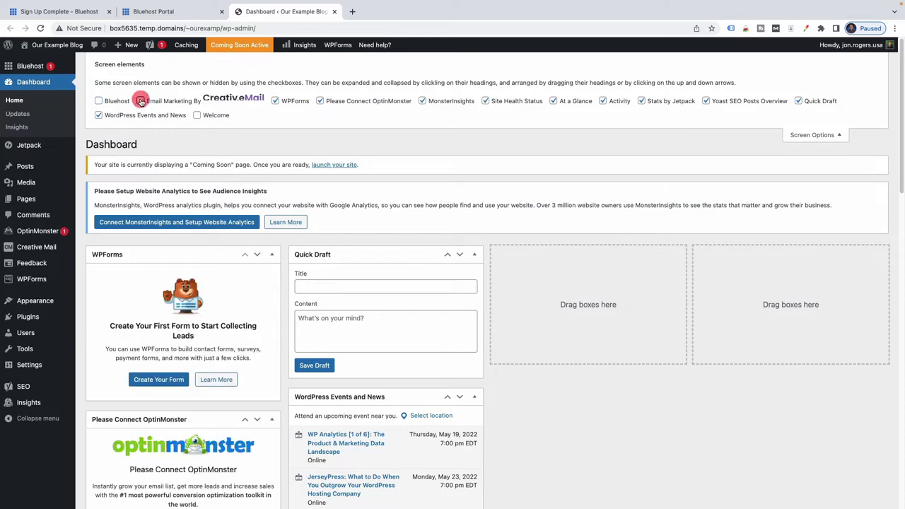
left_click(276, 101)
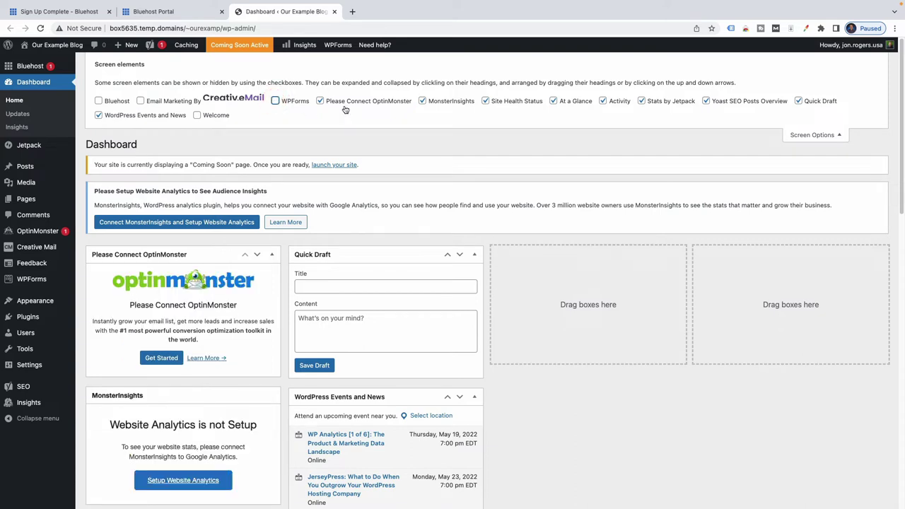
left_click(319, 101)
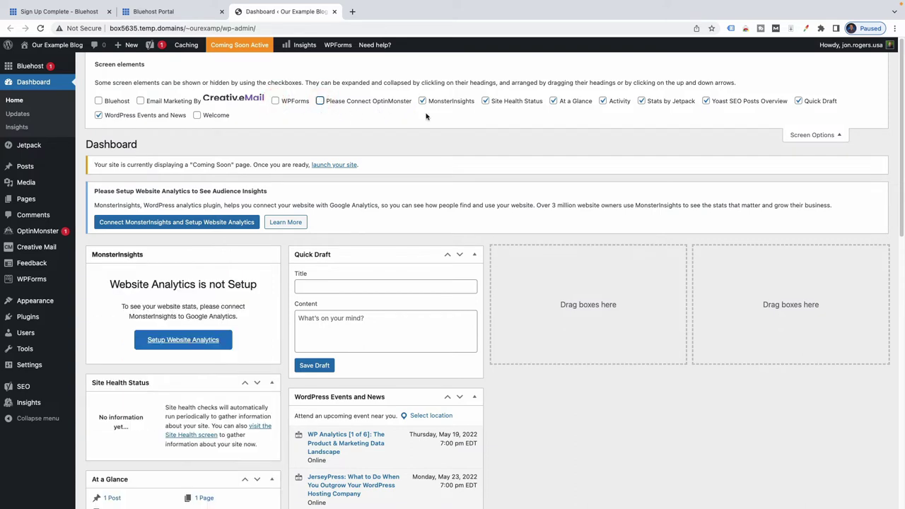
left_click(423, 101)
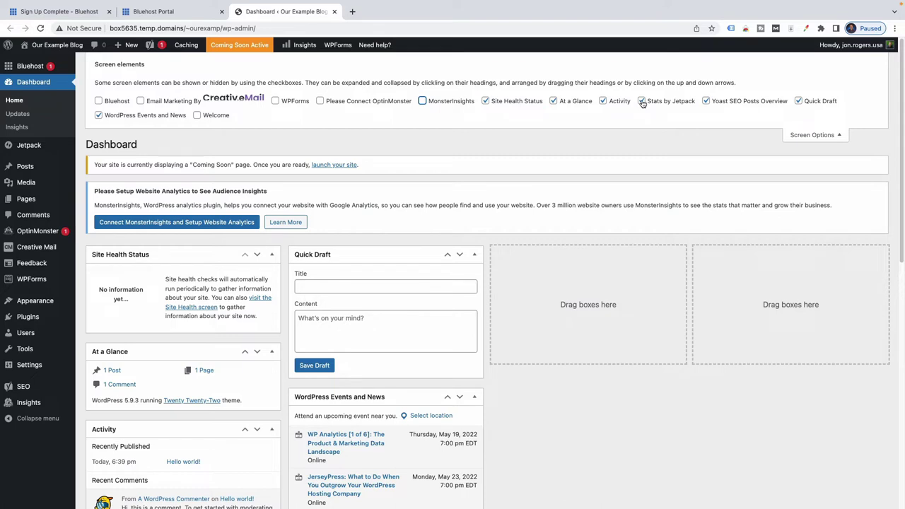
left_click(642, 101)
left_click(798, 101)
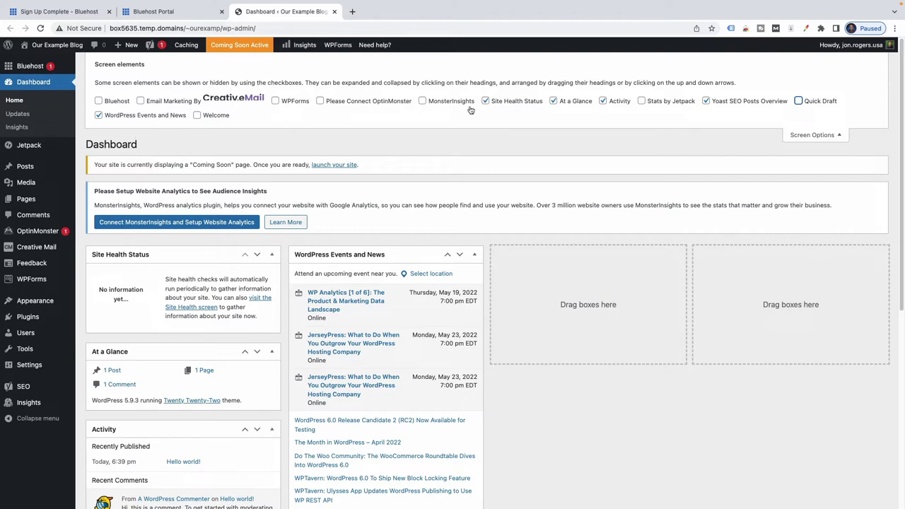
left_click(840, 137)
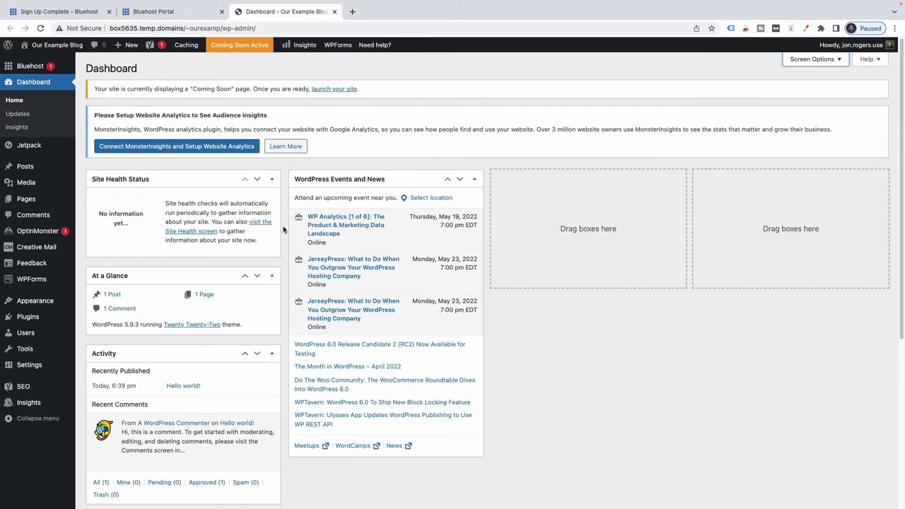
Move Events and News to the far-right column, At a Glance to the second, Activity to the third.
scroll(283, 228, "down", 3)
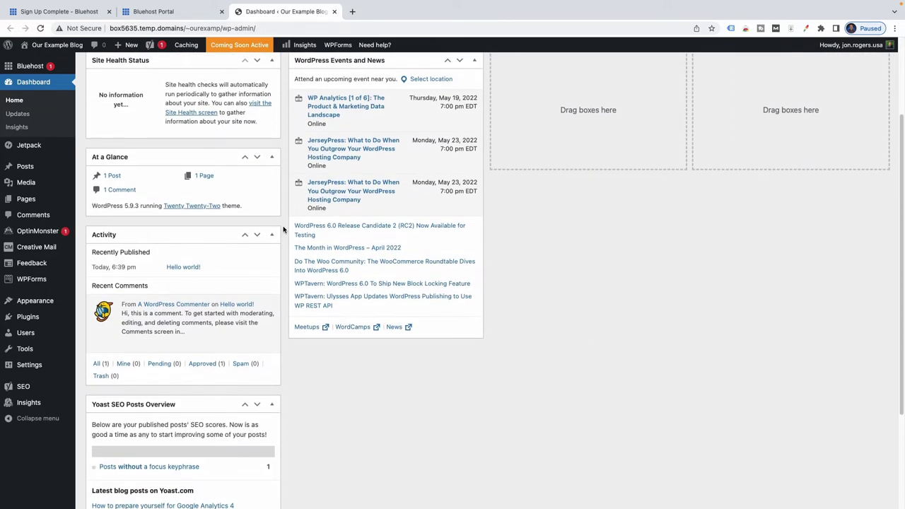
scroll(283, 229, "down", 3)
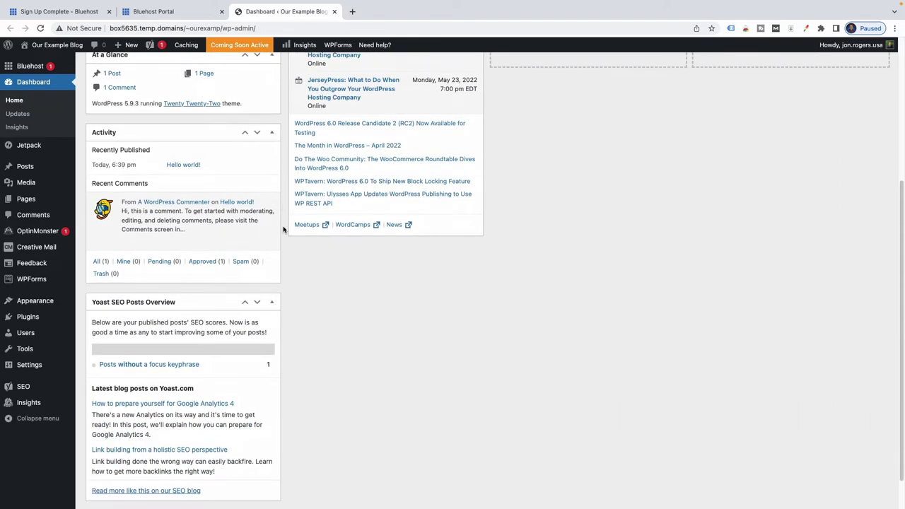
scroll(283, 228, "up", 6)
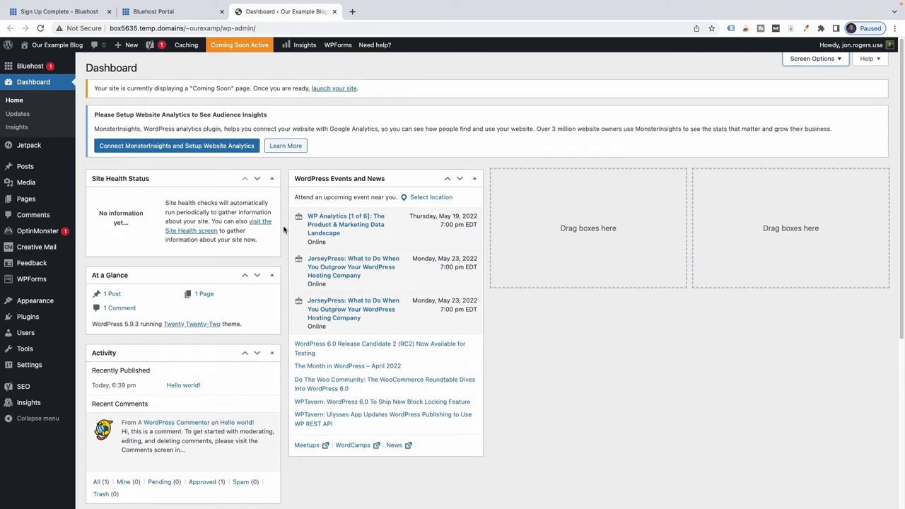
scroll(283, 229, "down", 2)
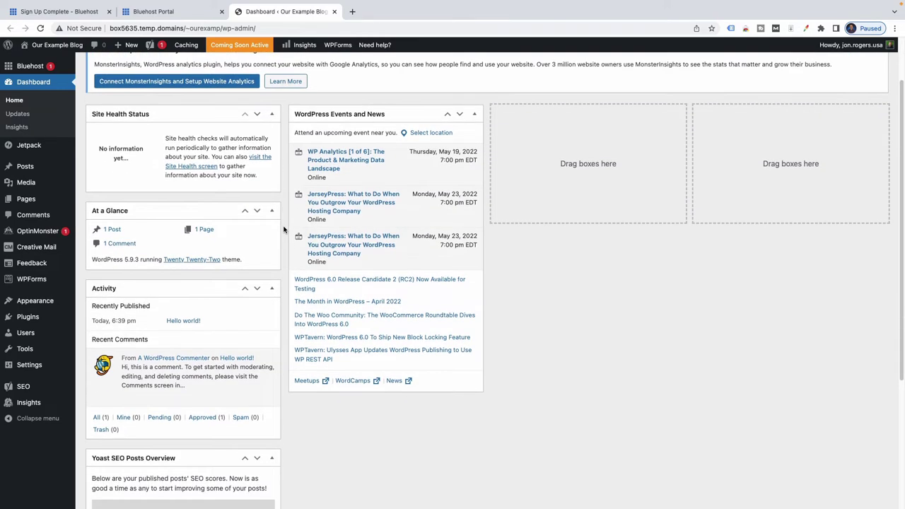
scroll(284, 228, "down", 3)
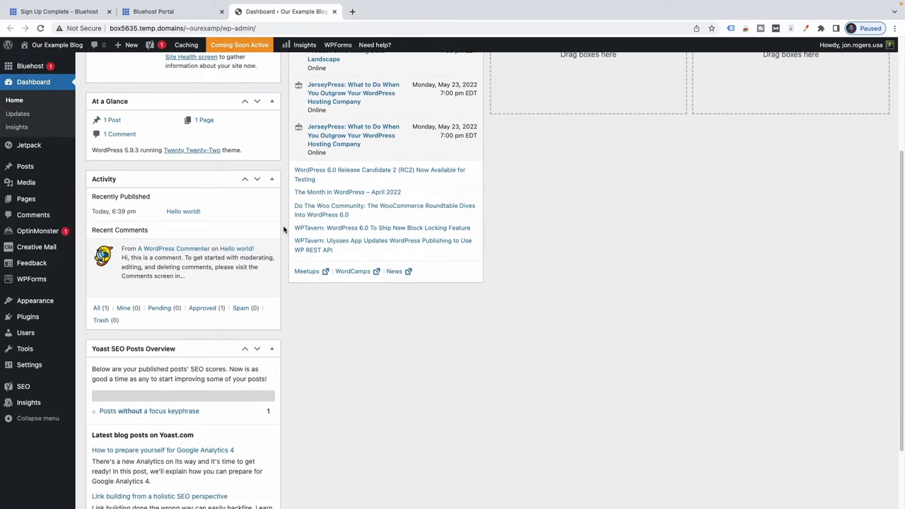
scroll(283, 228, "down", 3)
scroll(284, 228, "up", 8)
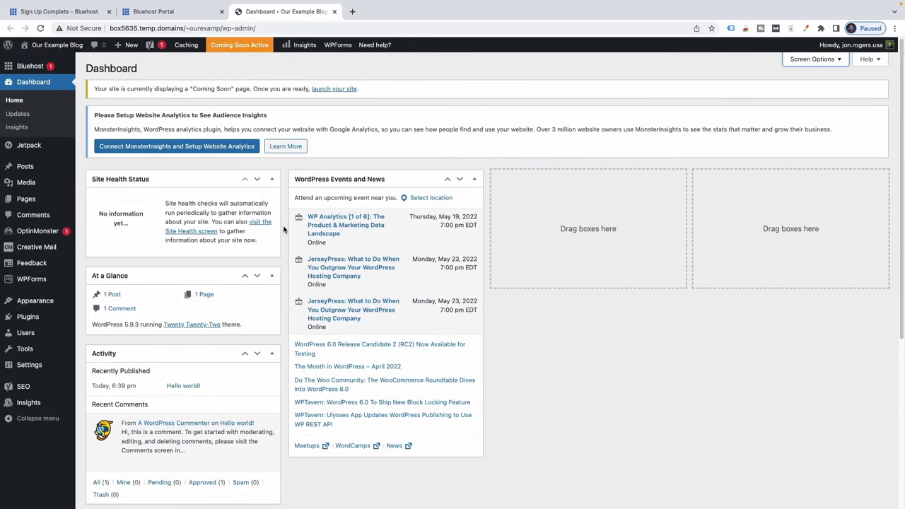
left_click_drag(390, 179, 784, 179)
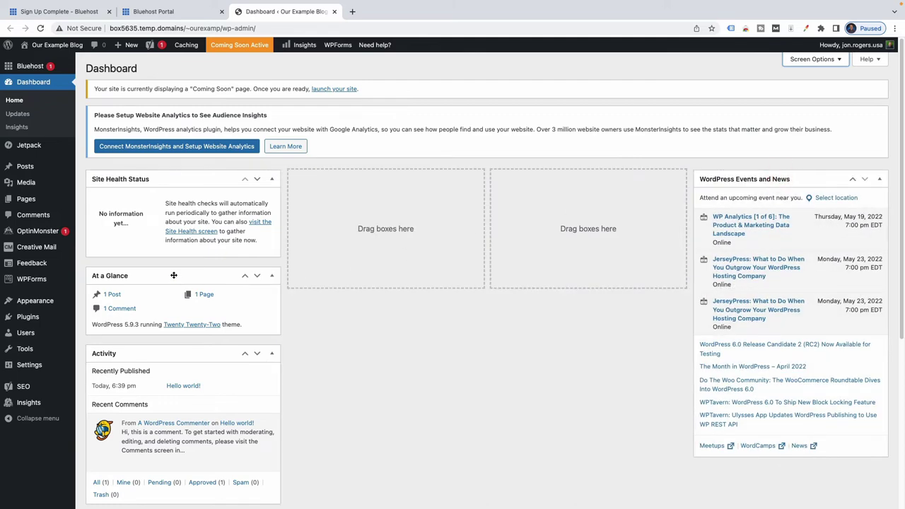
left_click_drag(174, 276, 350, 175)
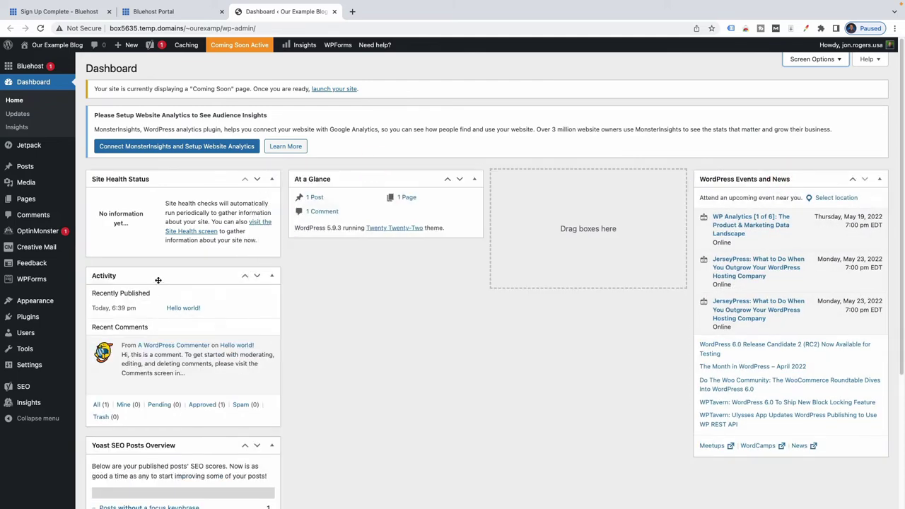
left_click_drag(157, 276, 583, 184)
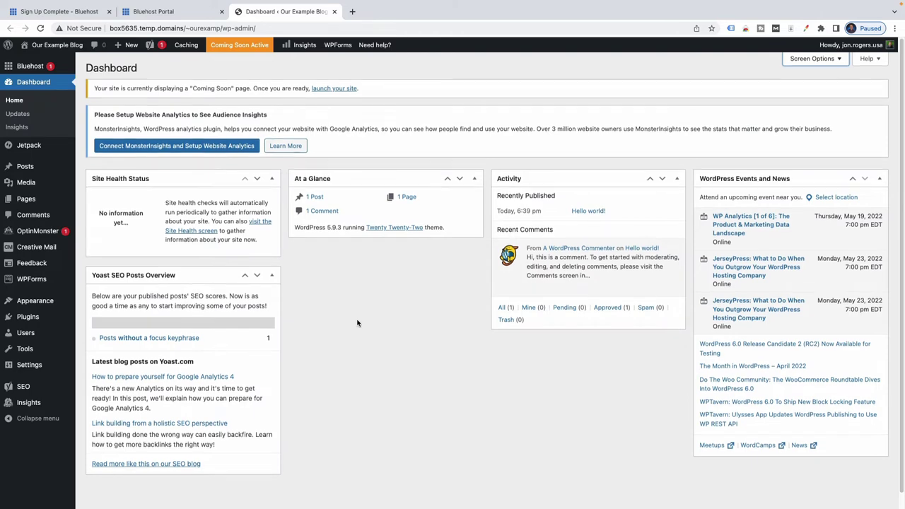
scroll(358, 322, "down", 1)
scroll(396, 349, "up", 1)
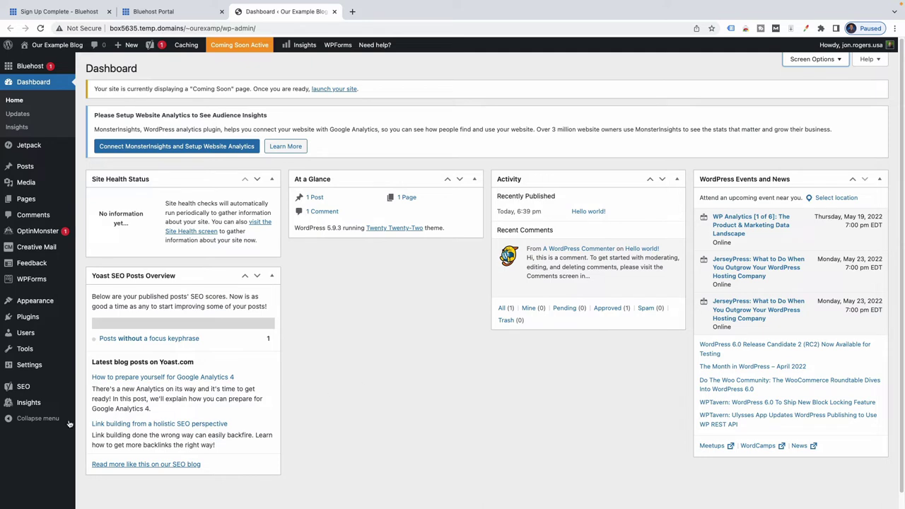
mouse_move(27, 355)
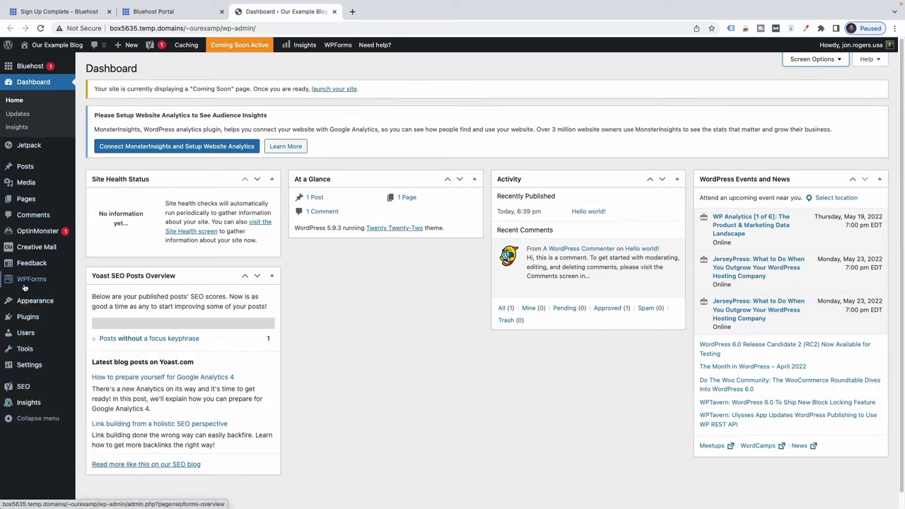
mouse_move(26, 244)
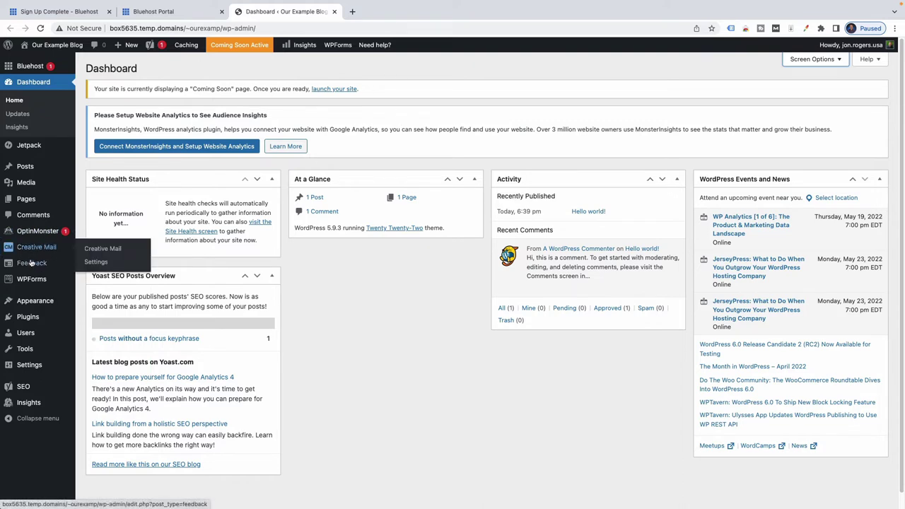
mouse_move(29, 279)
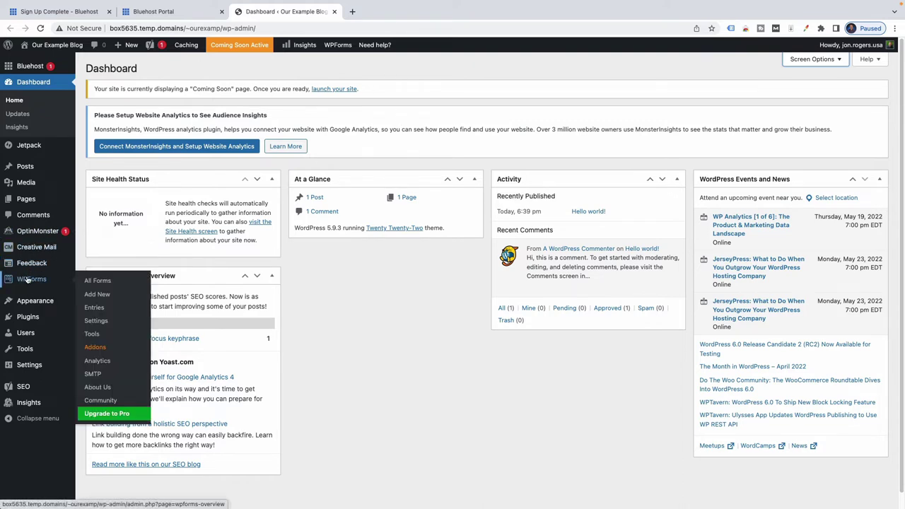
mouse_move(44, 265)
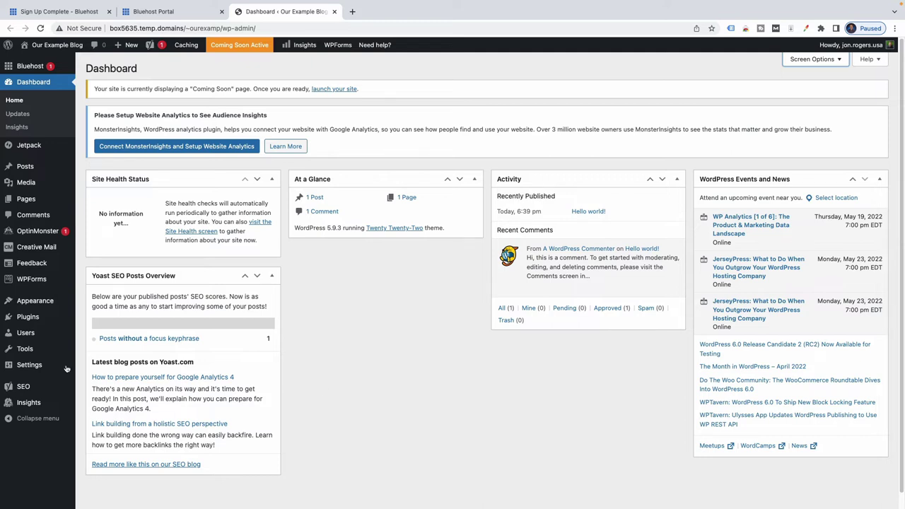
mouse_move(31, 319)
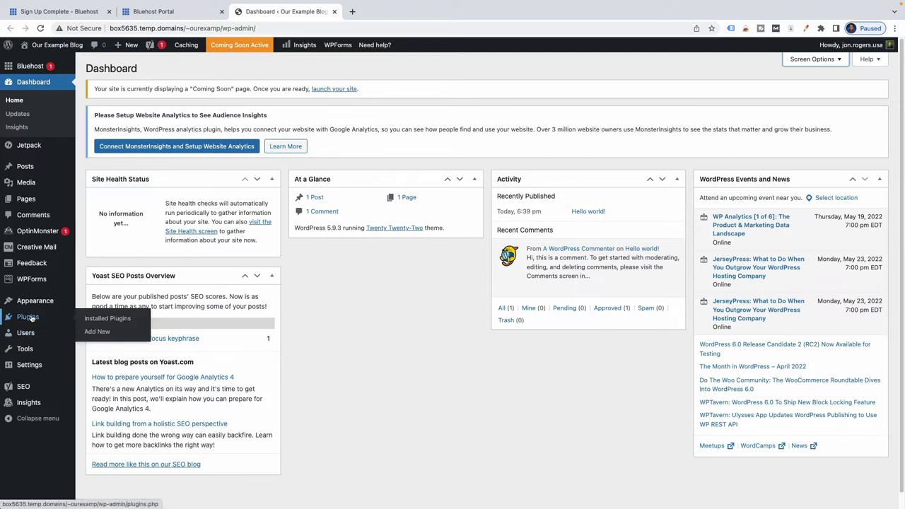
Deactivate the Creative Mail plugin without feedback, then delete it from Installed Plugins.
left_click(102, 320)
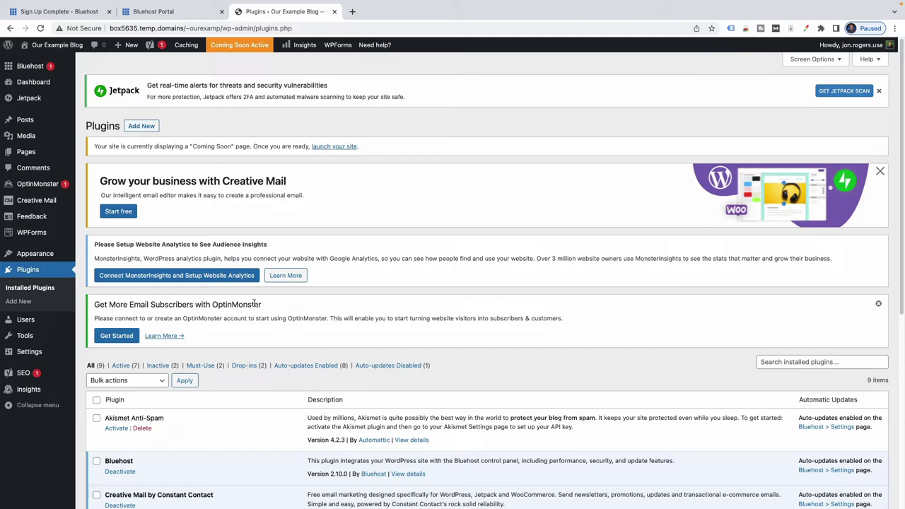
scroll(254, 303, "down", 5)
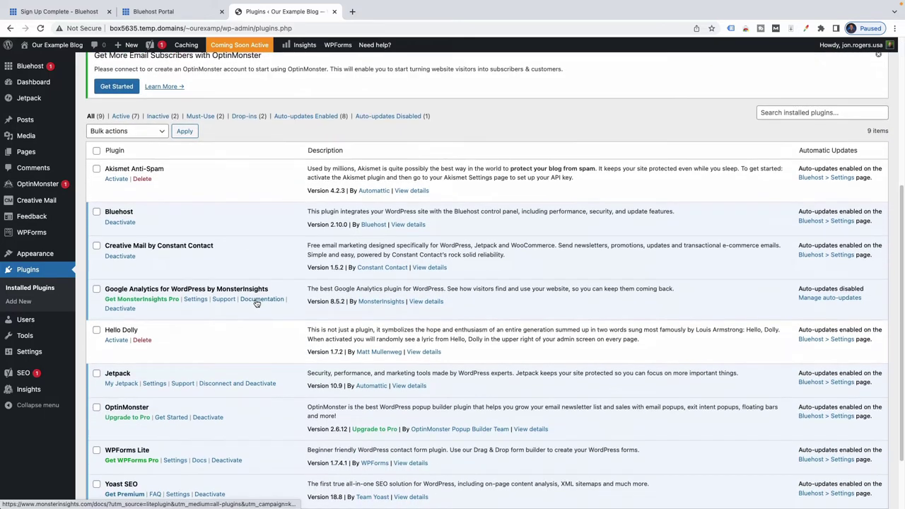
scroll(257, 303, "down", 2)
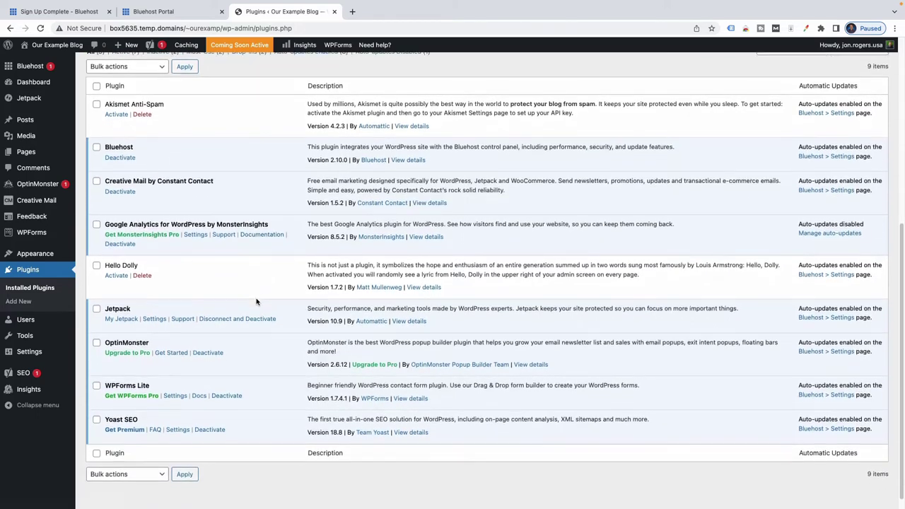
scroll(257, 302, "down", 1)
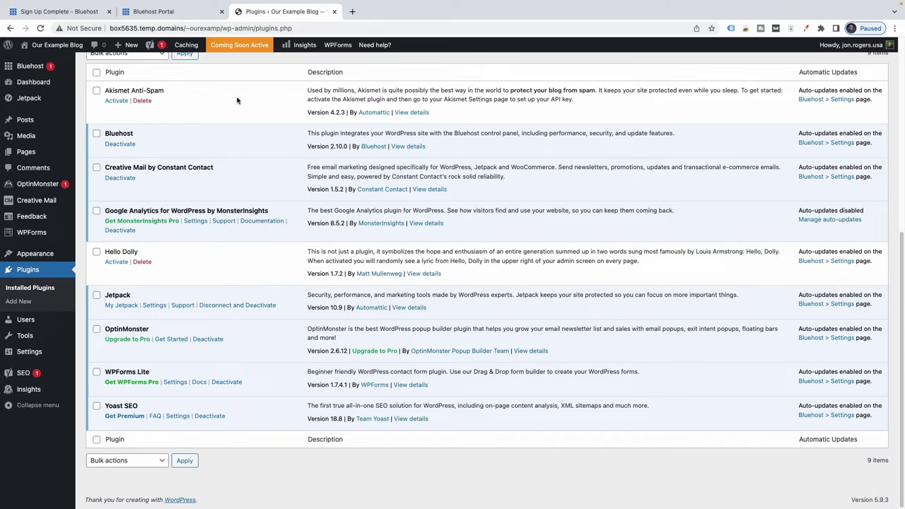
left_click(121, 179)
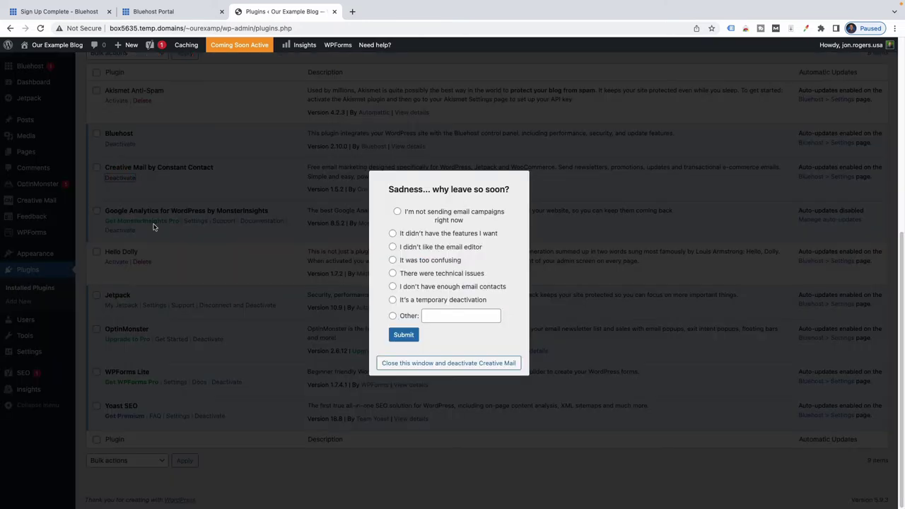
left_click(426, 365)
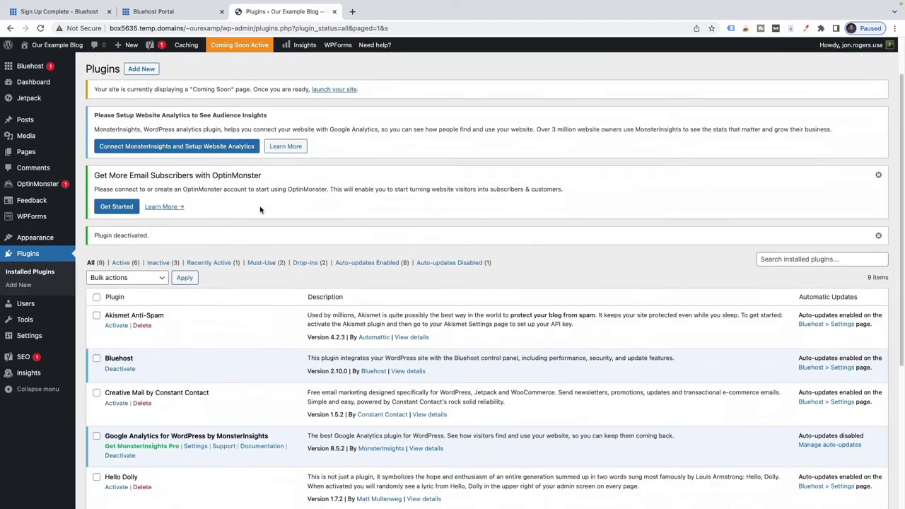
scroll(248, 209, "down", 5)
scroll(234, 207, "down", 1)
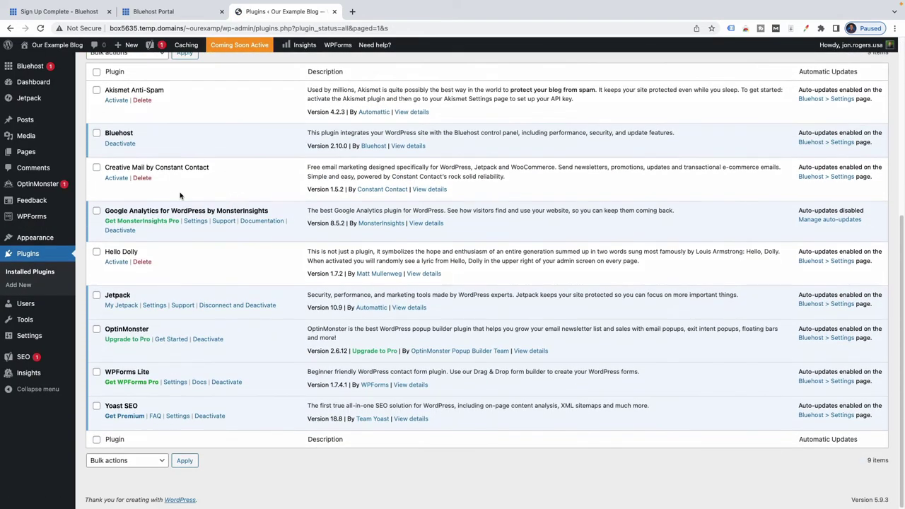
left_click(141, 178)
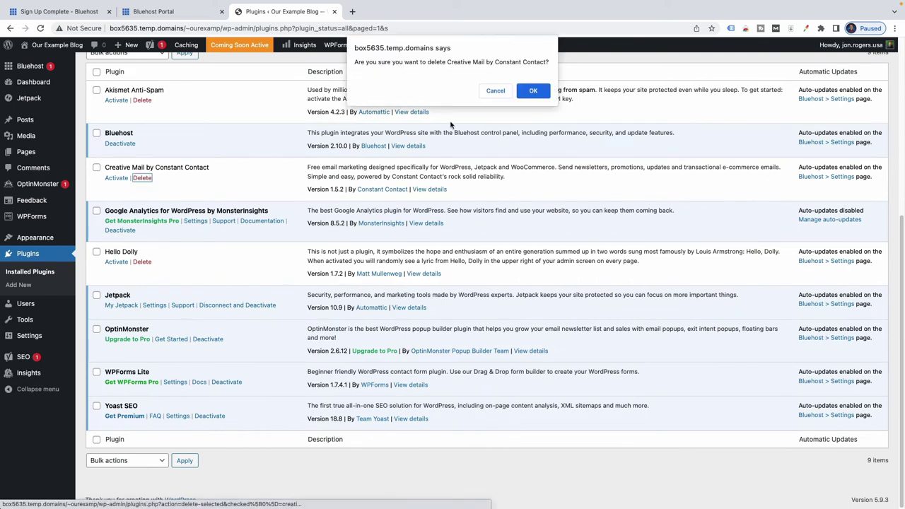
left_click(530, 89)
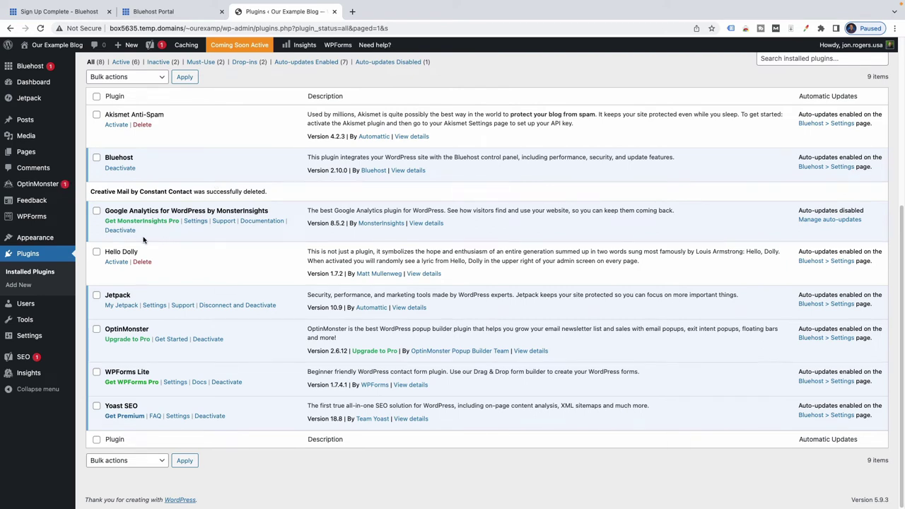
Deactivate and delete Google Analytics for WordPress by MonsterInsights, including its data.
left_click(121, 231)
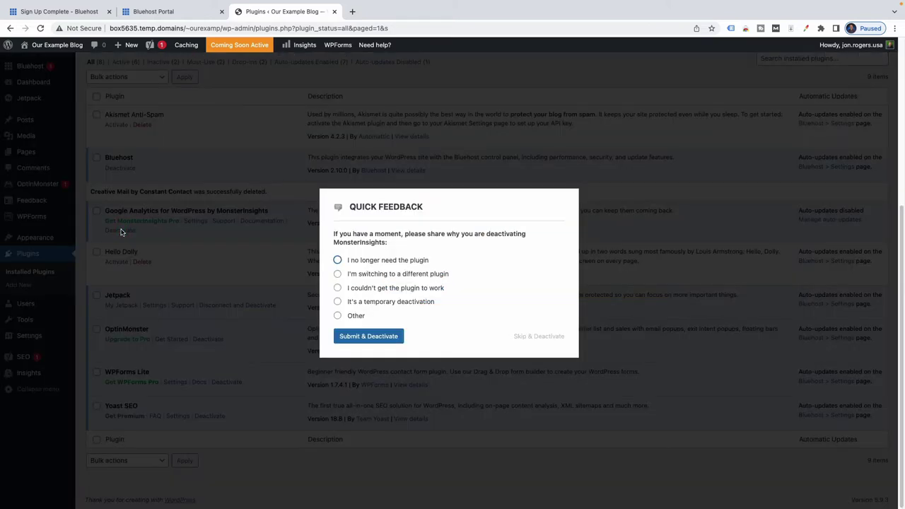
left_click(551, 337)
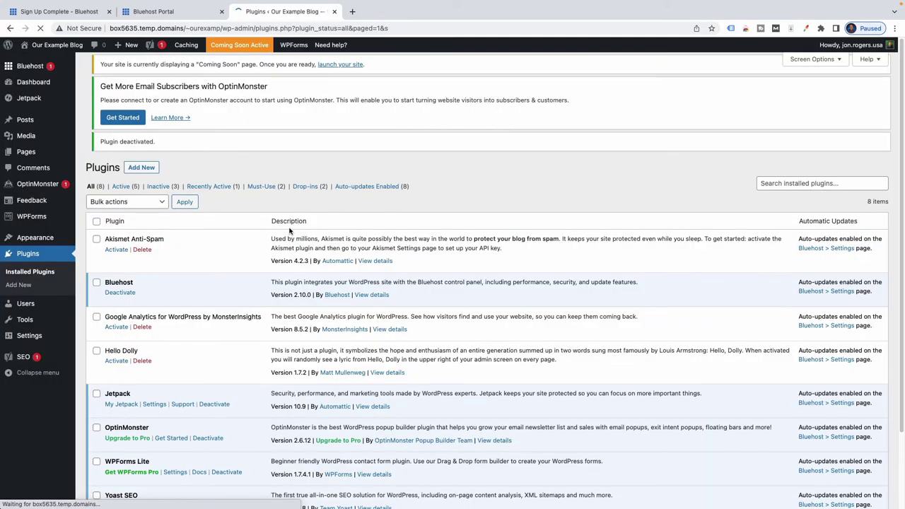
scroll(242, 232, "down", 3)
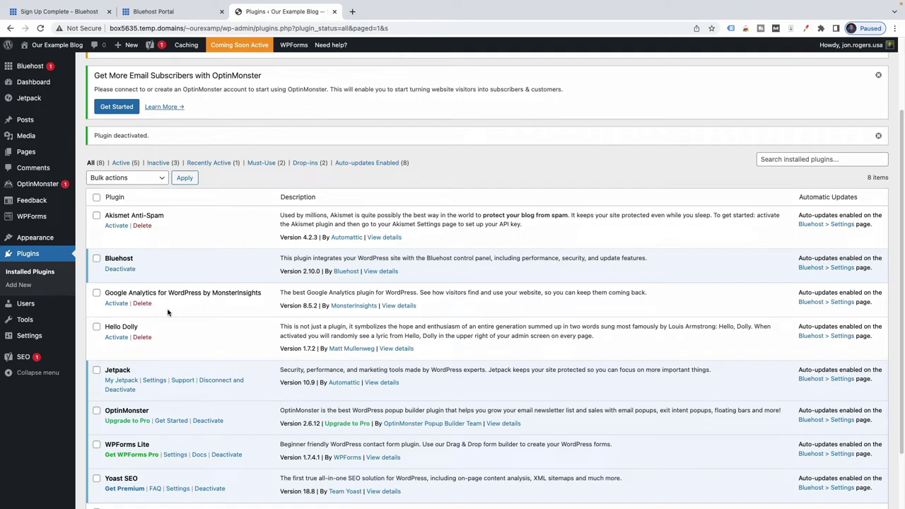
left_click(142, 302)
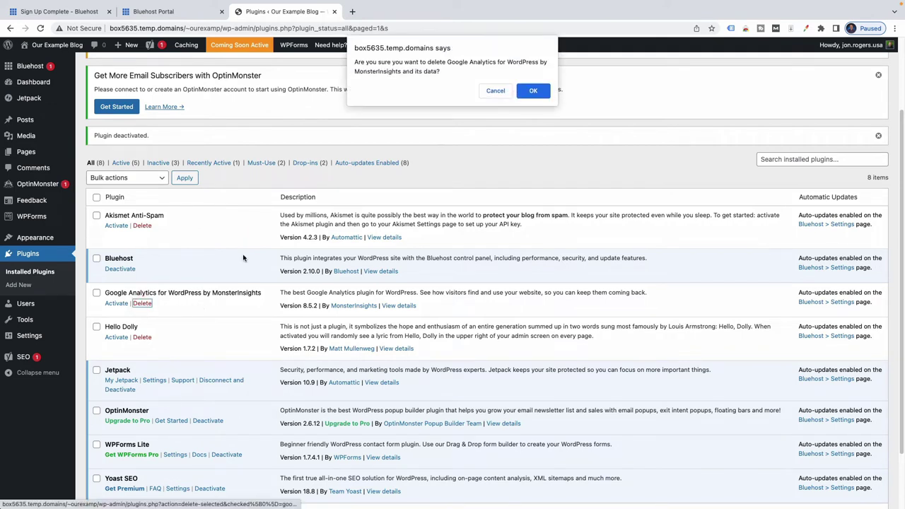
left_click(541, 94)
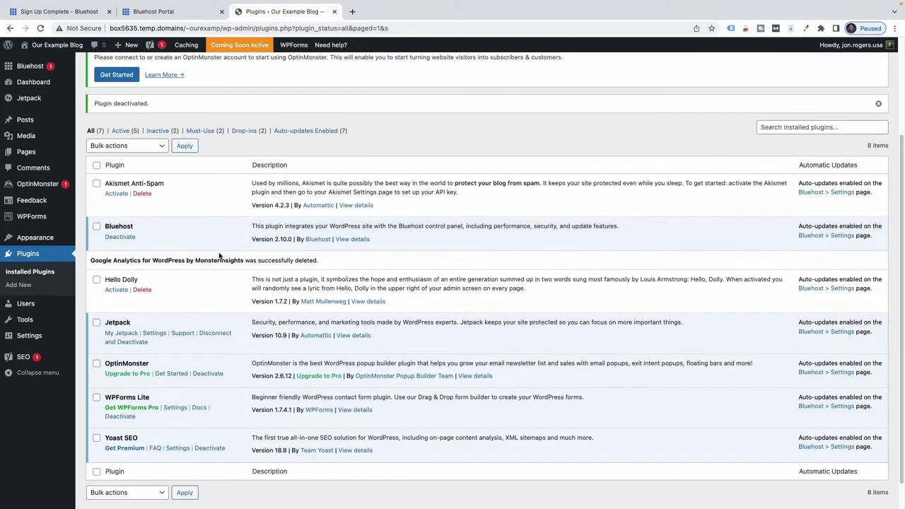
Delete the unused Hello Dolly plugin.
scroll(219, 256, "down", 1)
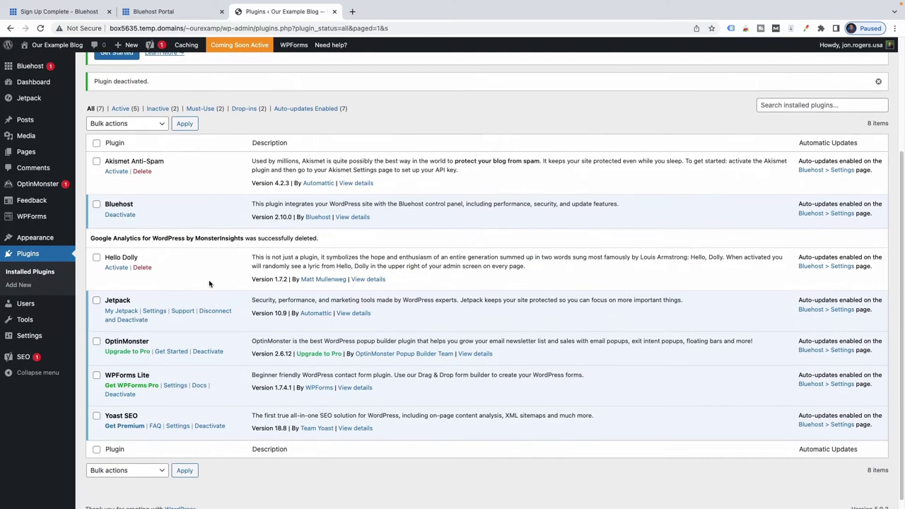
left_click(143, 268)
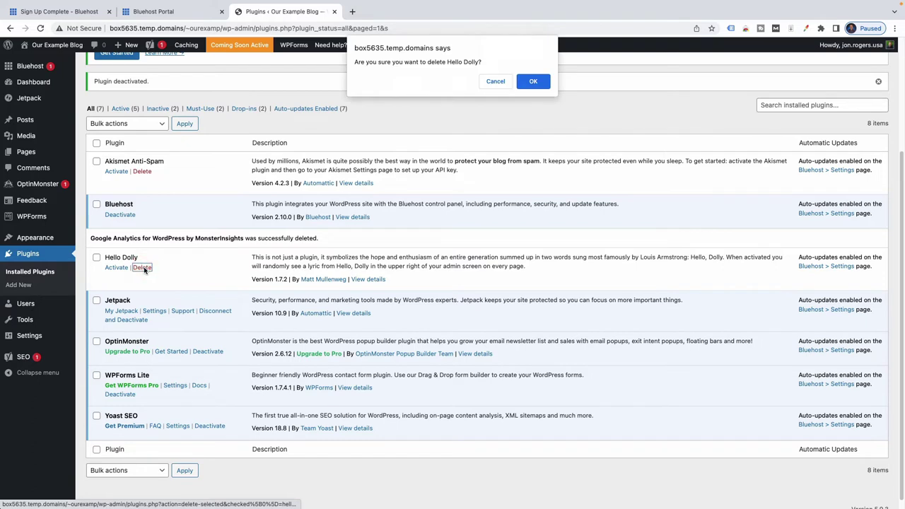
left_click(541, 85)
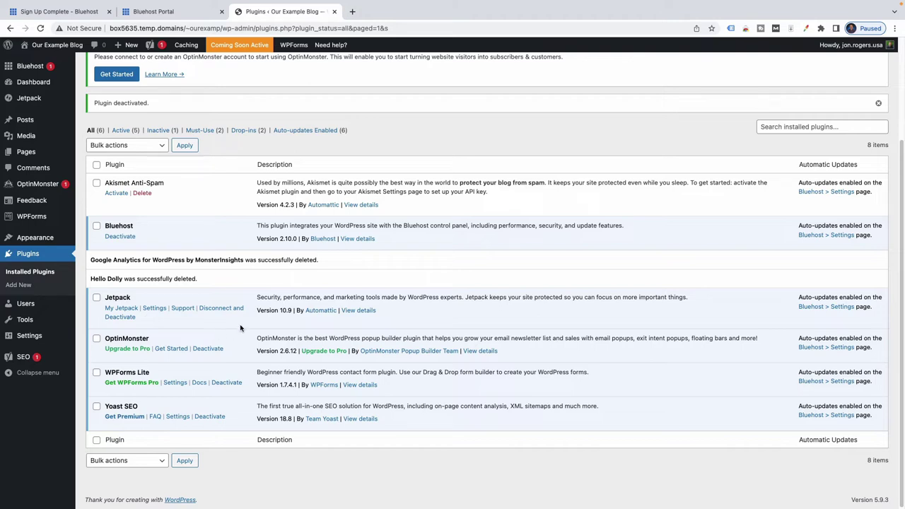
Disconnect and deactivate Jetpack, then delete it along with its data.
left_click(115, 317)
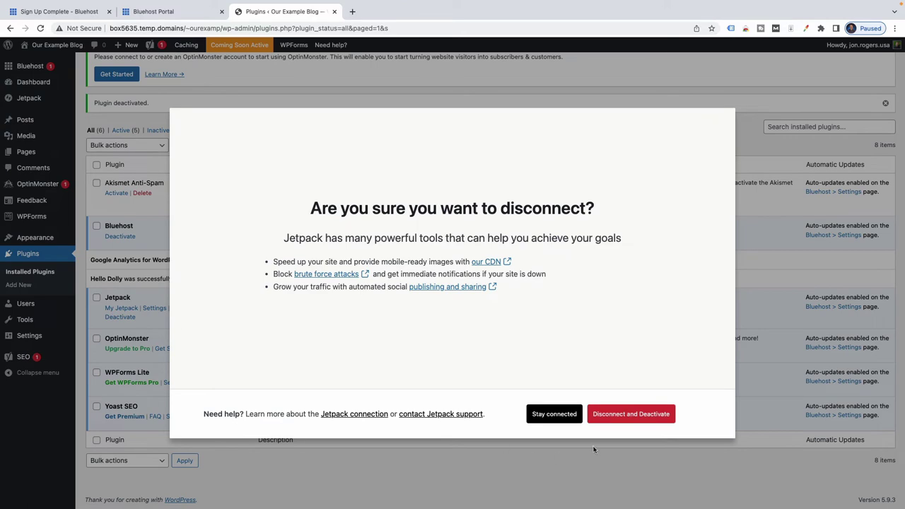
left_click(622, 417)
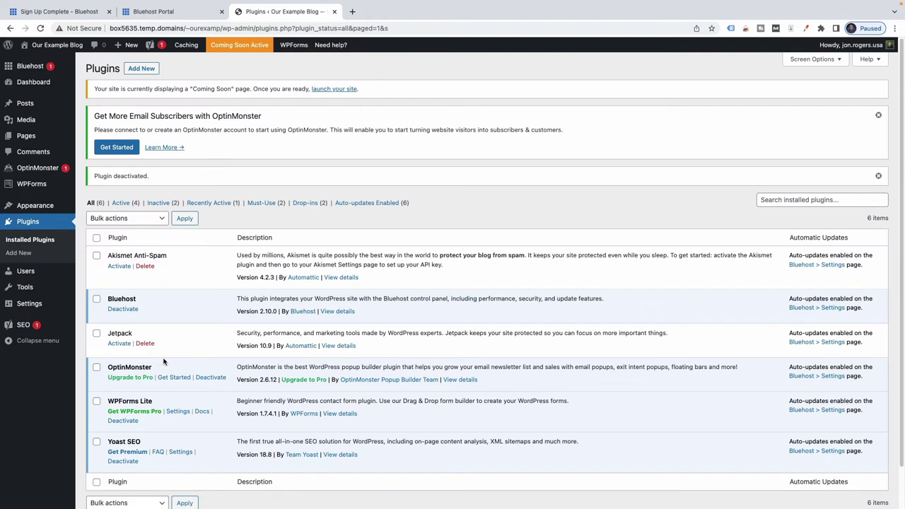
left_click(145, 343)
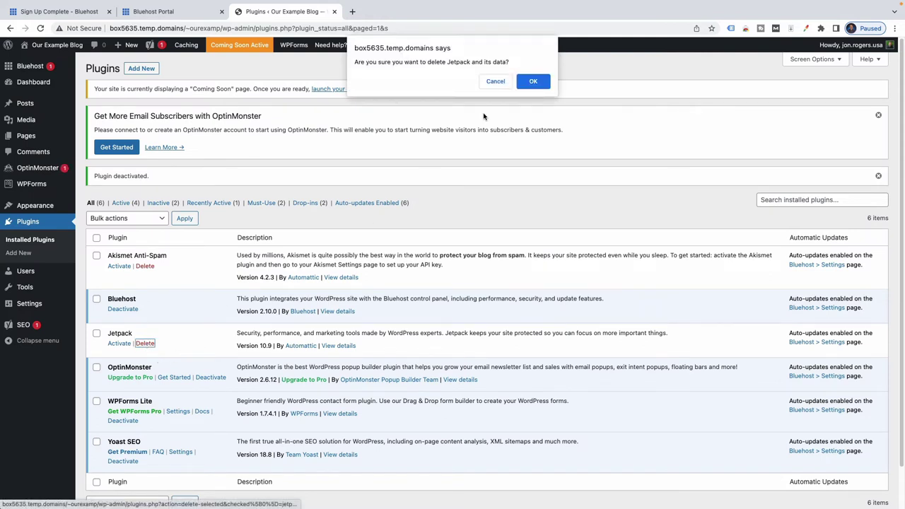
left_click(536, 83)
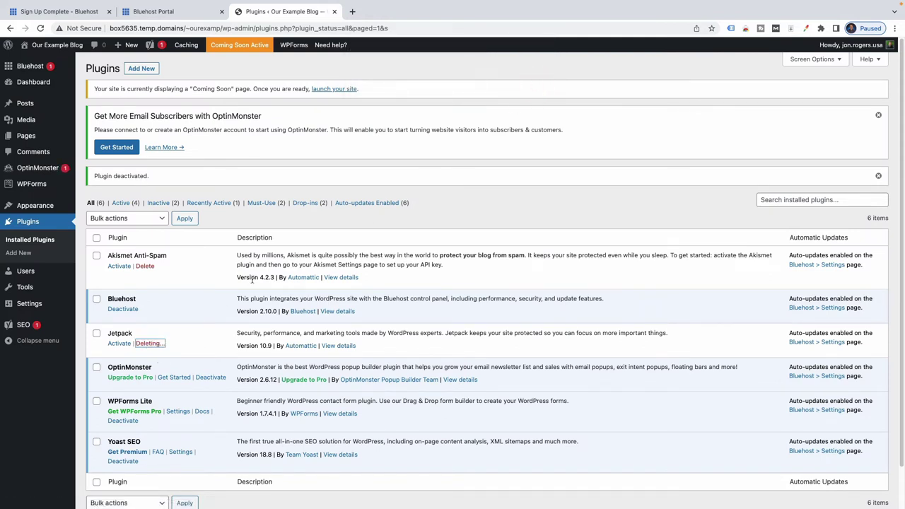
Deactivate and delete the OptinMonster plugin.
scroll(200, 288, "down", 1)
scroll(199, 288, "down", 1)
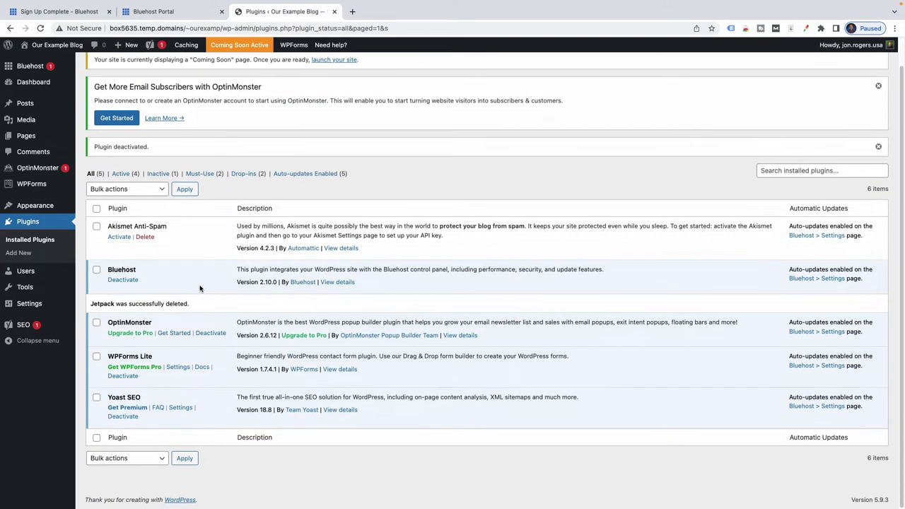
left_click(209, 334)
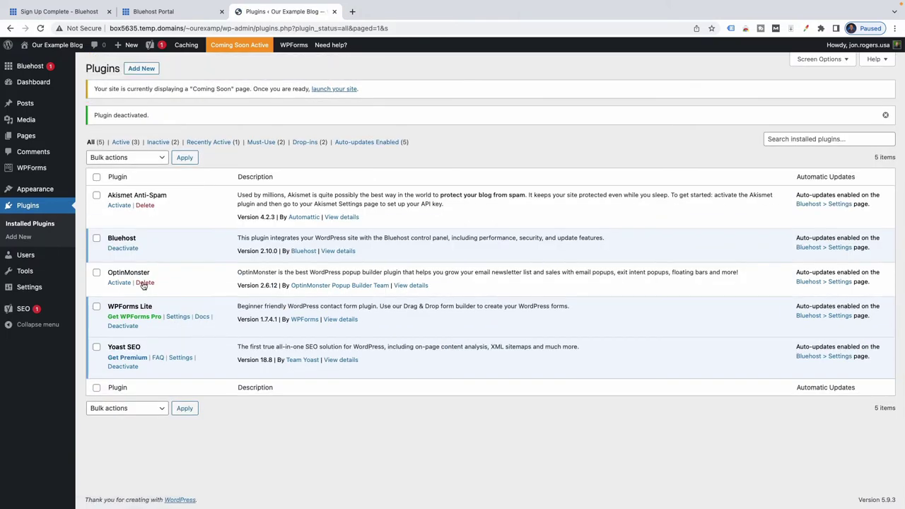
left_click(144, 283)
left_click(537, 83)
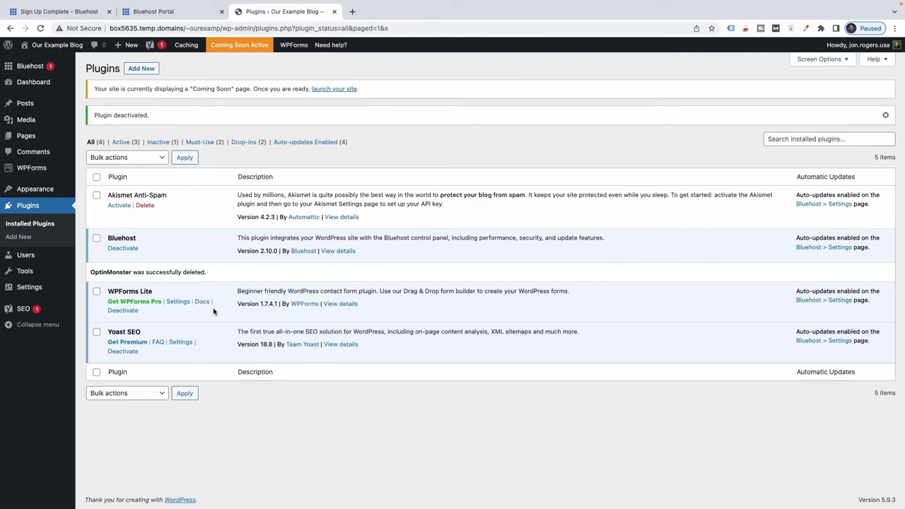
Deactivate and delete WPForms Lite and its data.
left_click(123, 311)
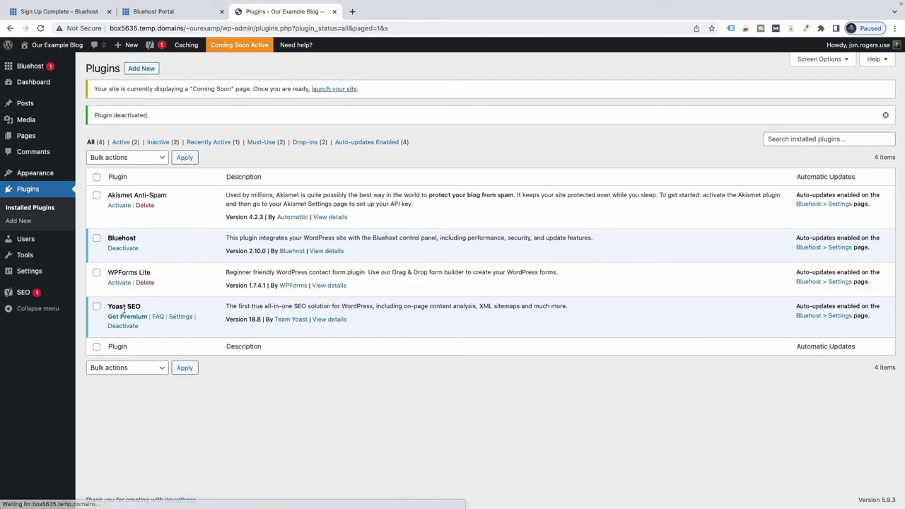
left_click(145, 283)
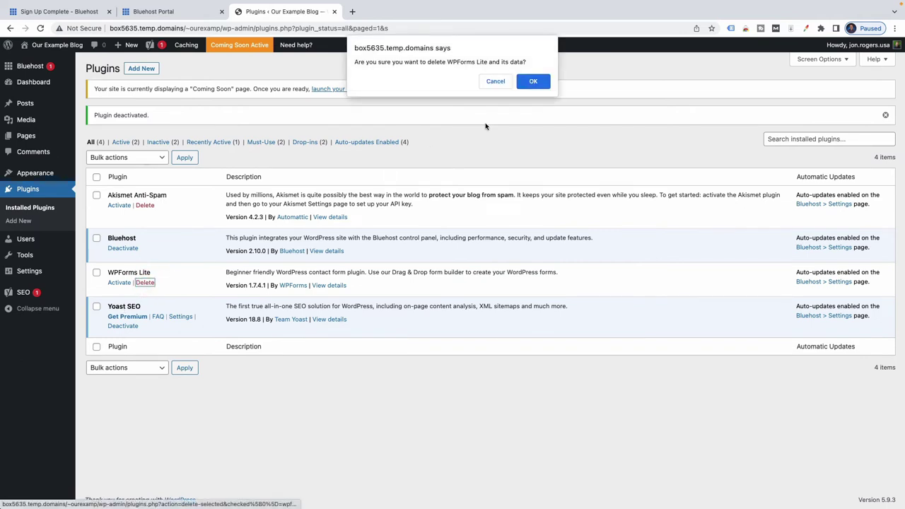
left_click(535, 82)
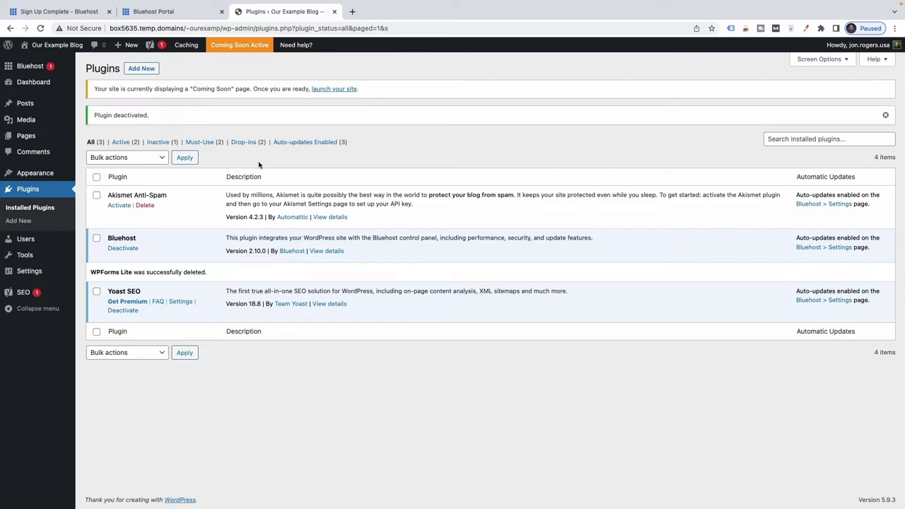
Go to the dashboard home, then open Posts > All Posts, which lists only 'Hello world!'.
mouse_move(28, 83)
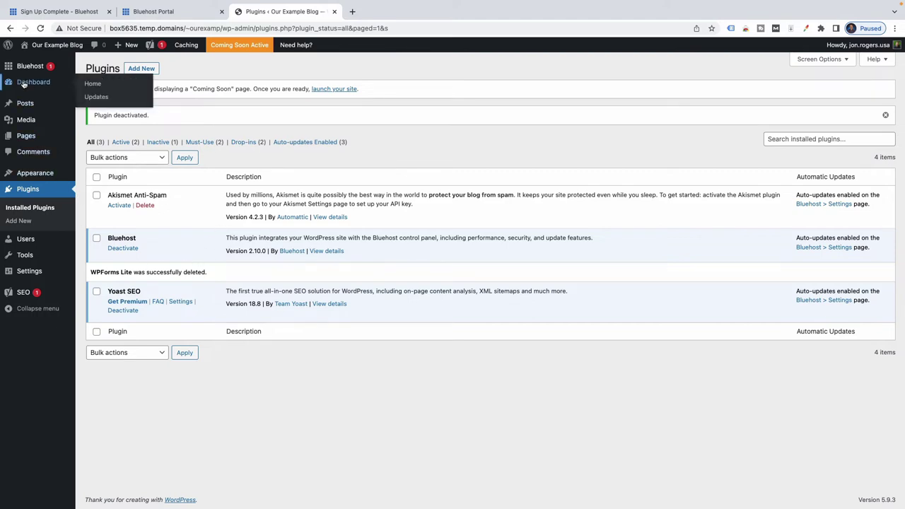
left_click(90, 85)
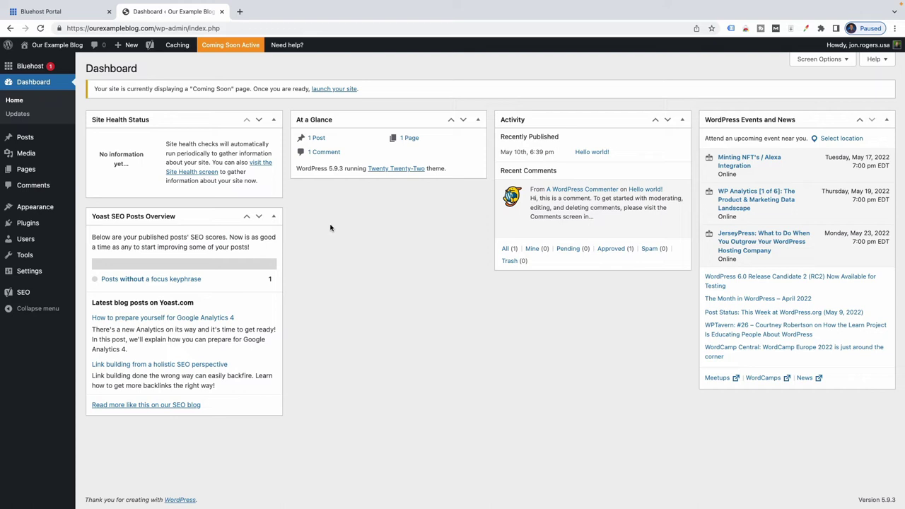
mouse_move(25, 139)
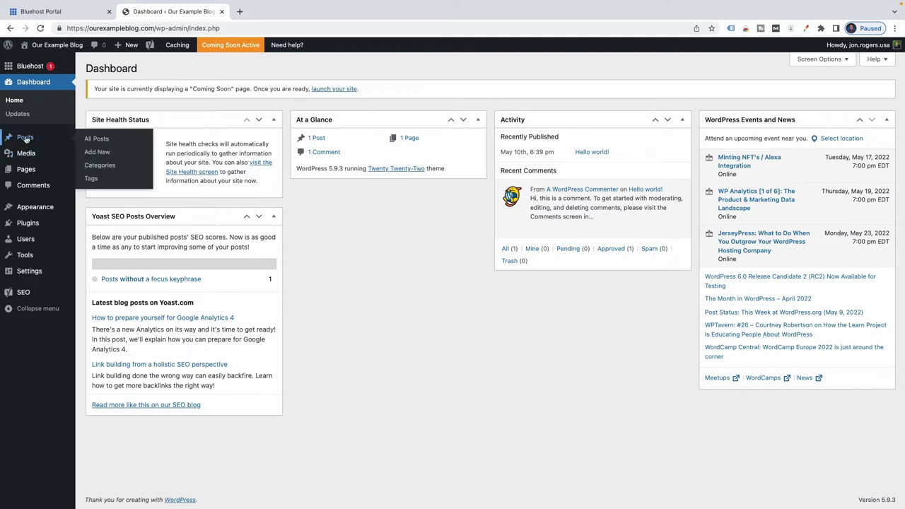
left_click(101, 140)
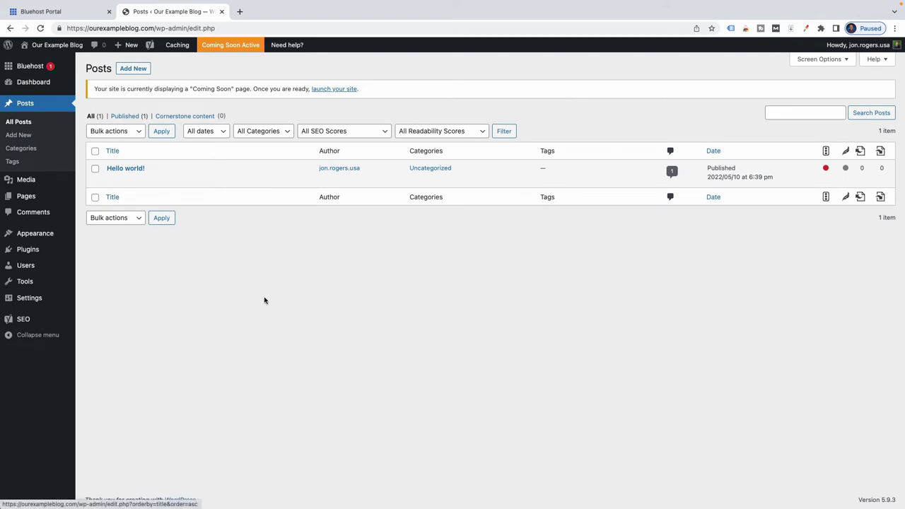
mouse_move(323, 186)
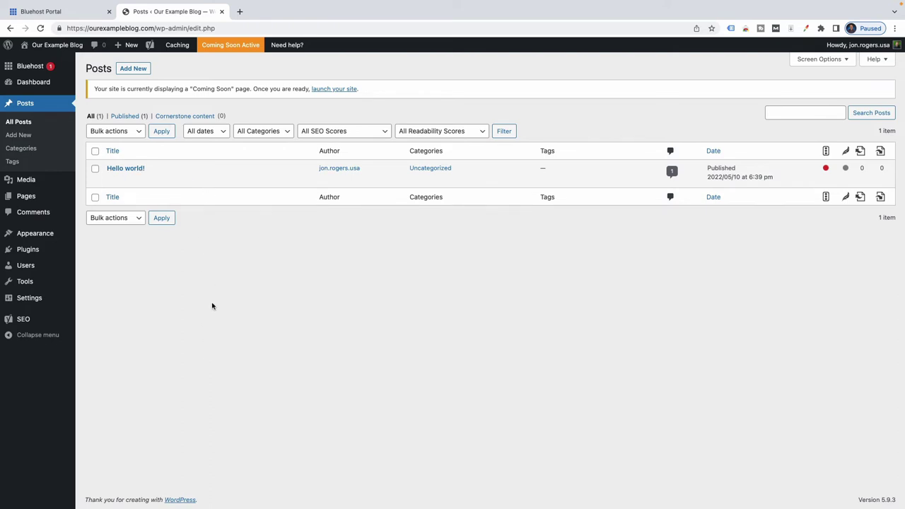
mouse_move(157, 174)
Add a new post and enter the title 'My First Blog Post'.
left_click(134, 69)
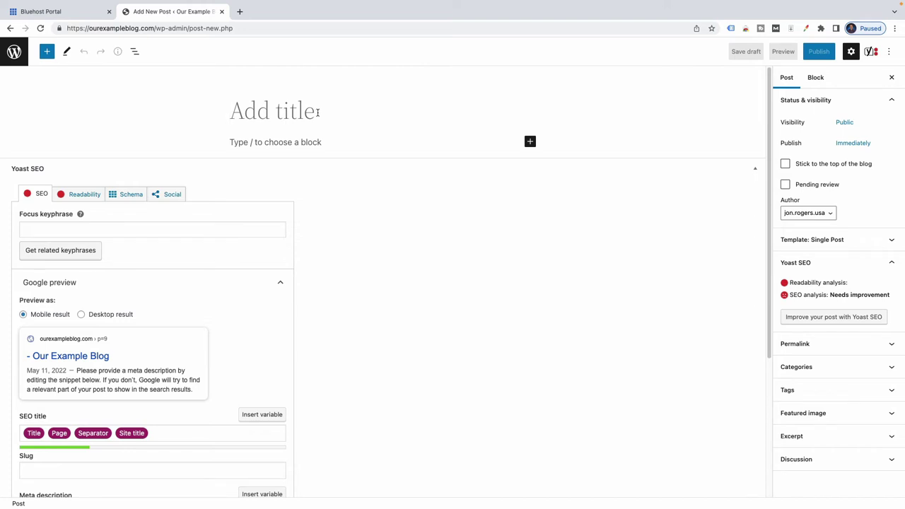
type("My First Bl")
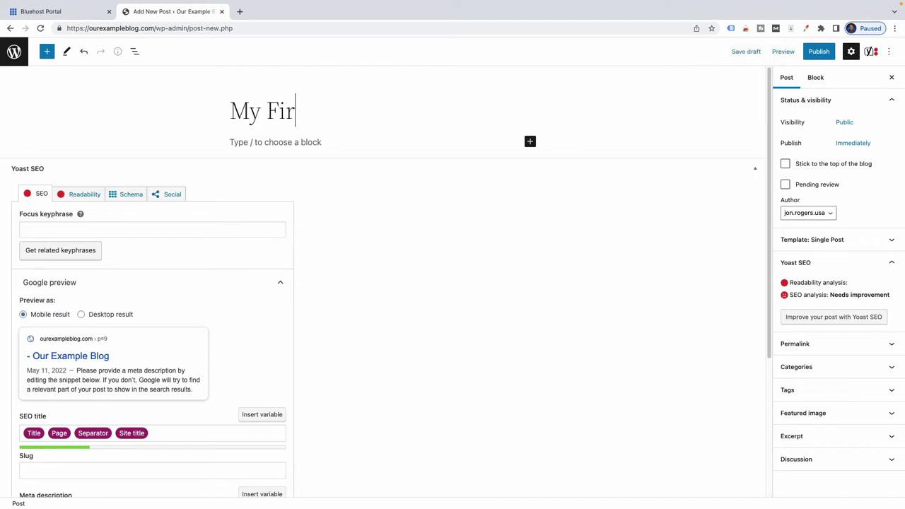
type("Post")
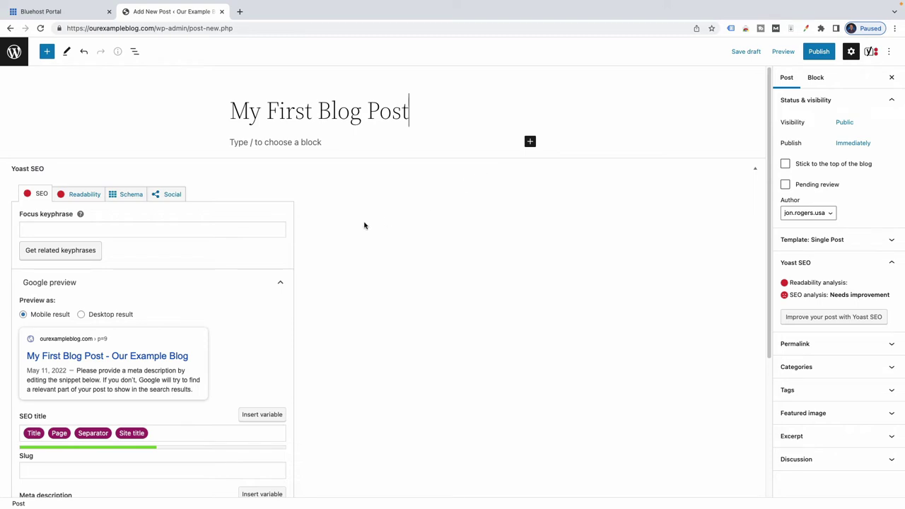
Write the body 'Hello blog visitors! This is the first post on my brand new blog. Glad you're here!'.
left_click(237, 142)
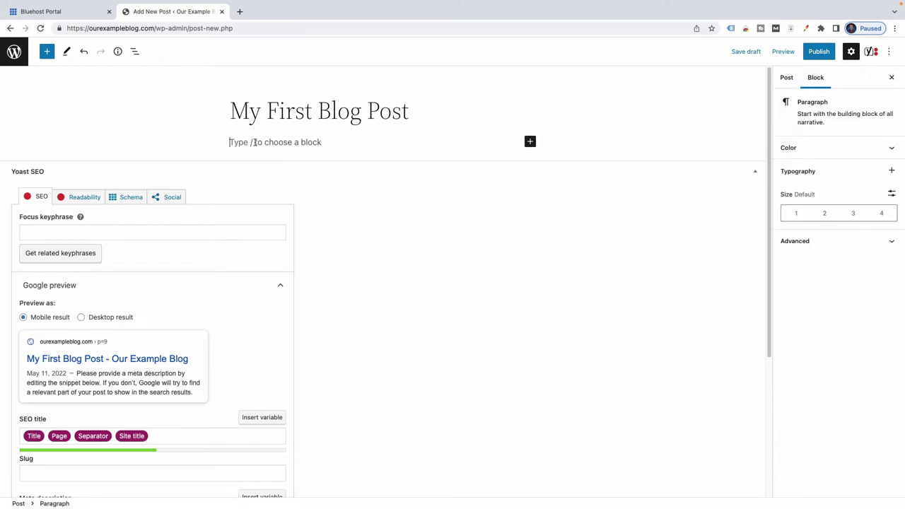
type("Hel")
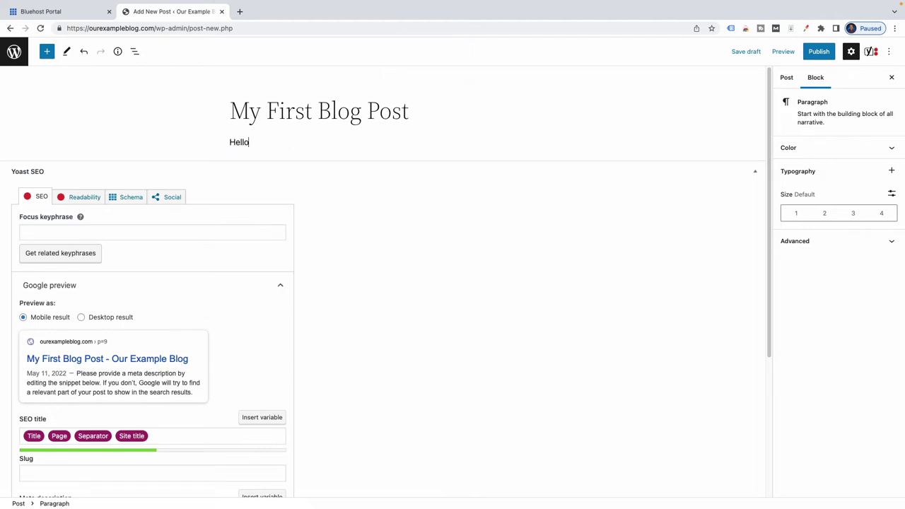
type("lo blog visitors!  This is the first")
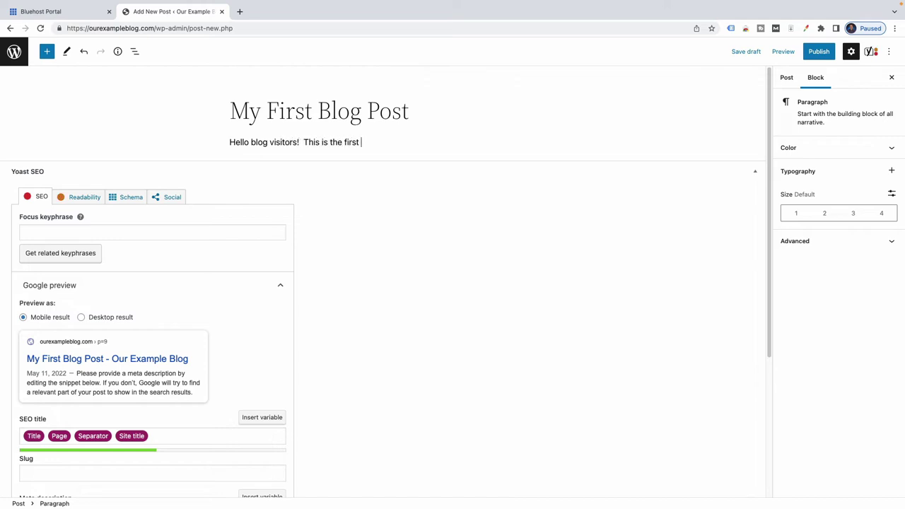
type(" post on my brand new bl")
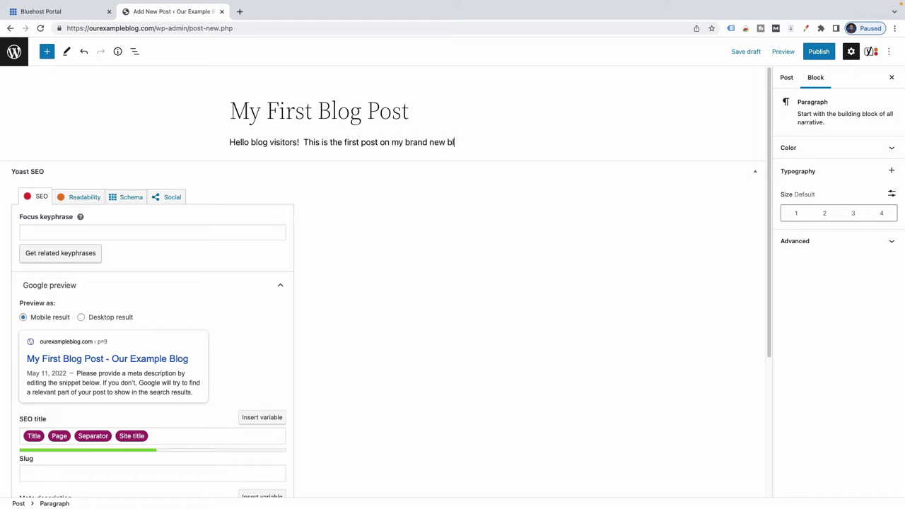
type("og.  Glad you're here!")
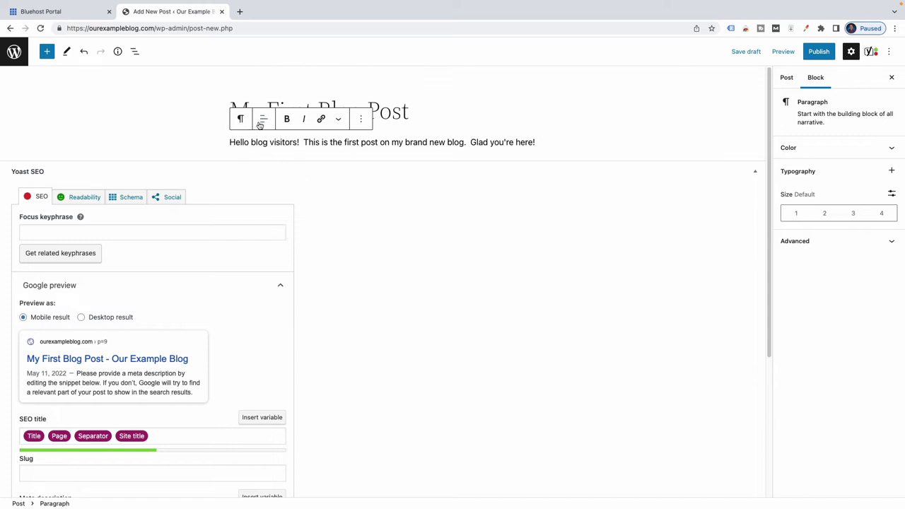
left_click(432, 113)
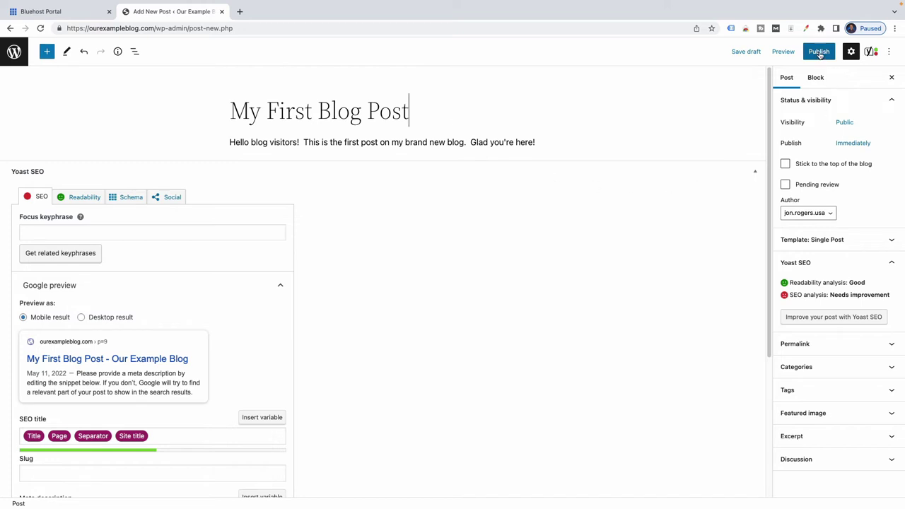
Publish 'My First Blog Post' immediately with public visibility.
left_click(819, 53)
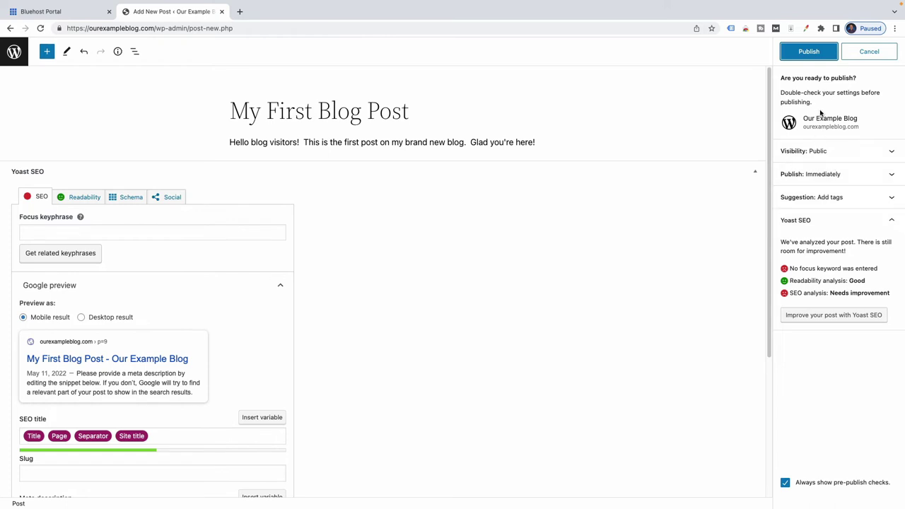
left_click(811, 53)
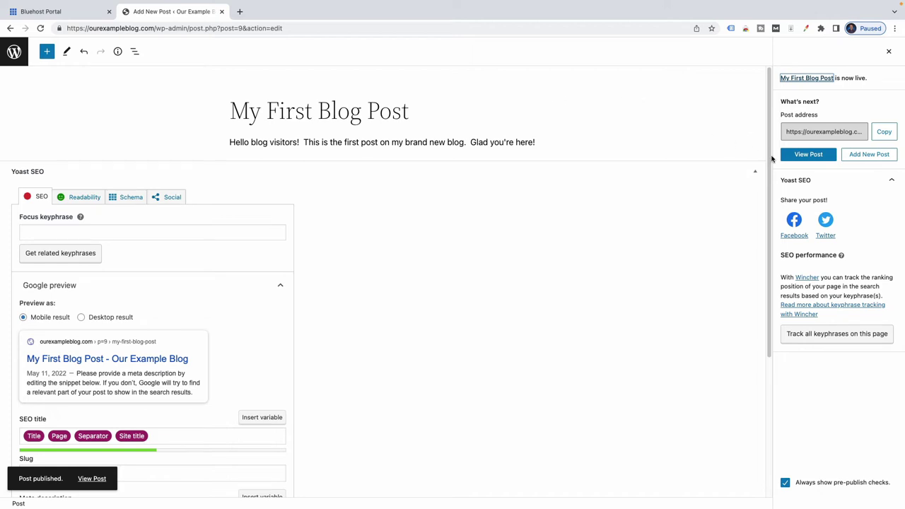
right_click(814, 158)
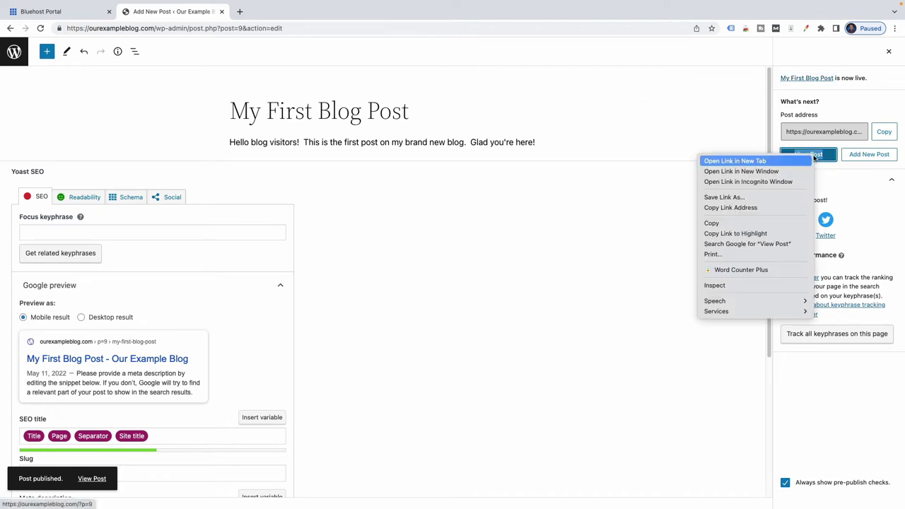
left_click(742, 161)
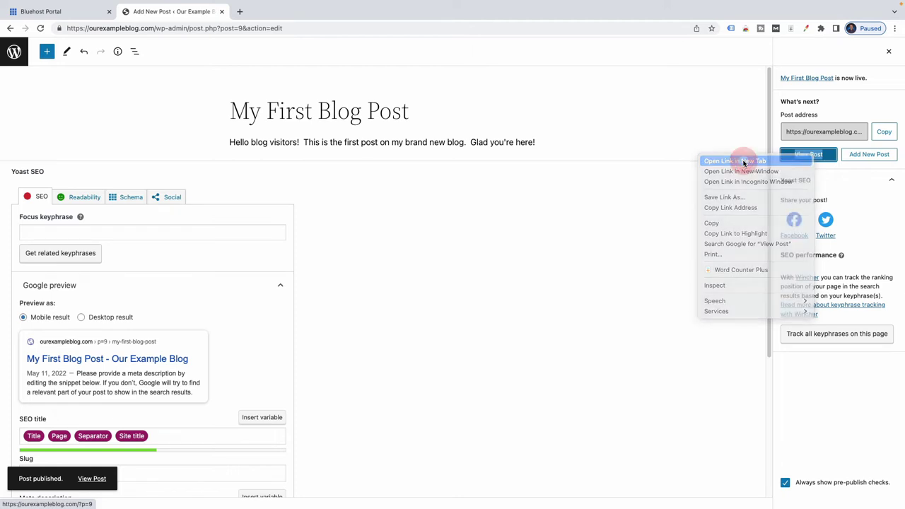
left_click(290, 13)
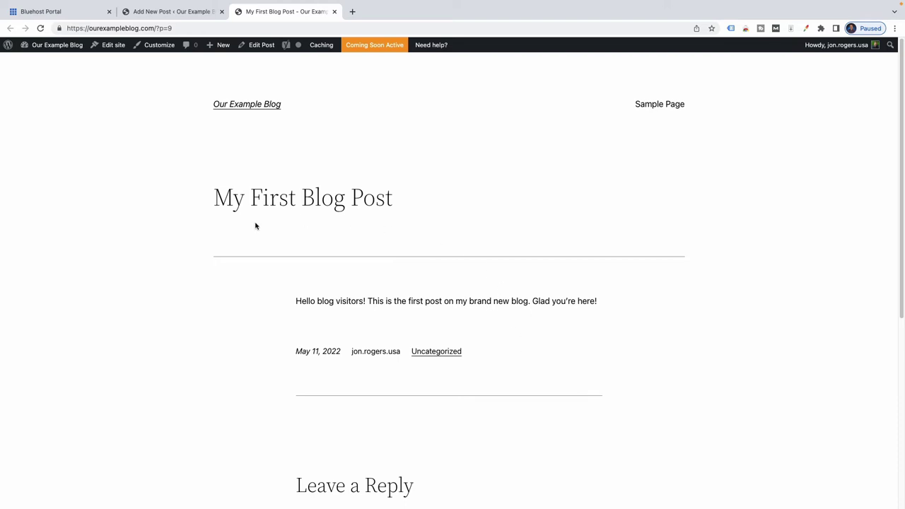
scroll(243, 229, "down", 1)
scroll(243, 229, "down", 5)
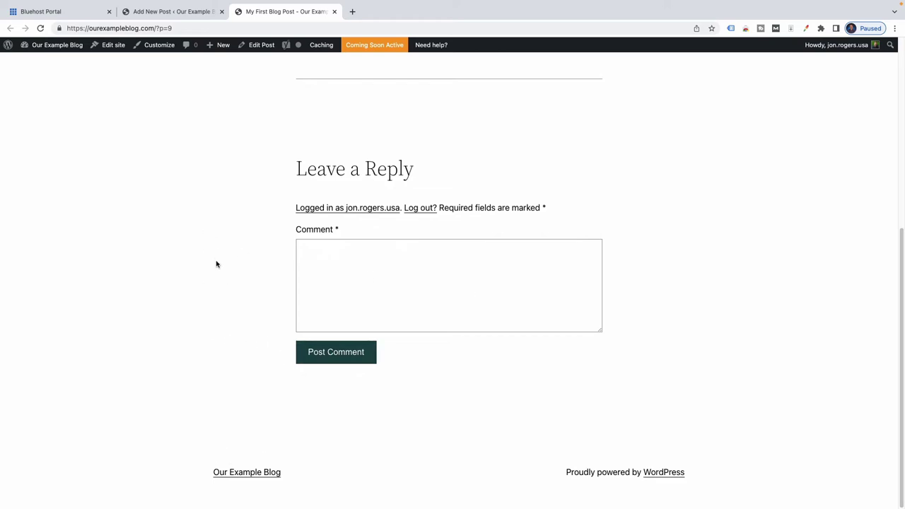
scroll(216, 261, "up", 5)
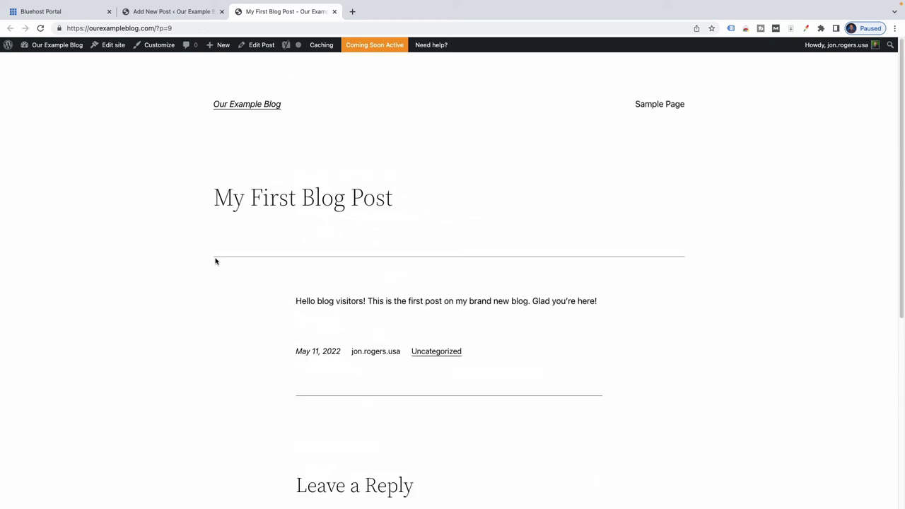
left_click(334, 12)
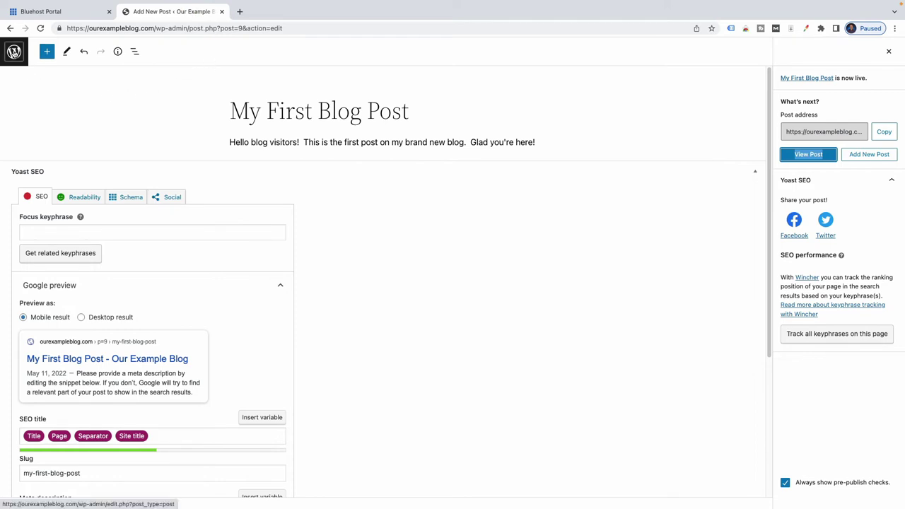
Check the posts list, then go to Dashboard home and open the Bluehost 'launch your site' page.
left_click(14, 52)
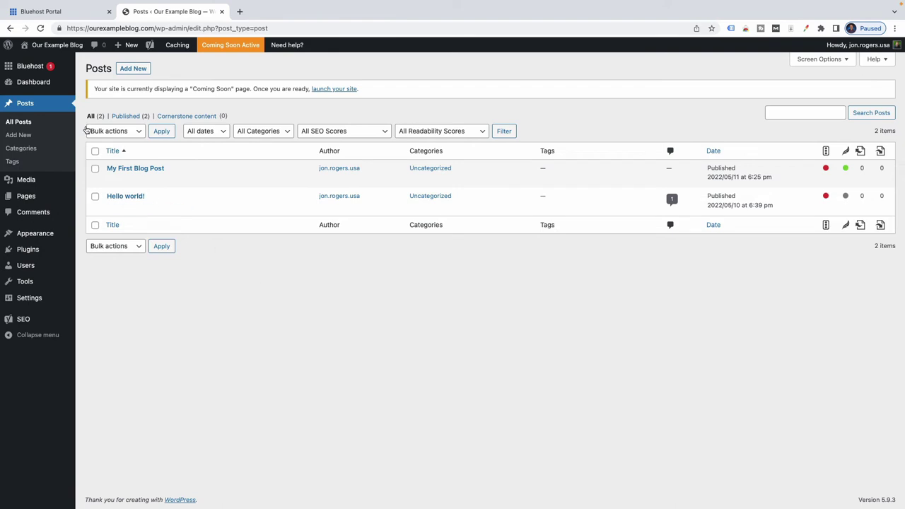
mouse_move(43, 82)
left_click(93, 84)
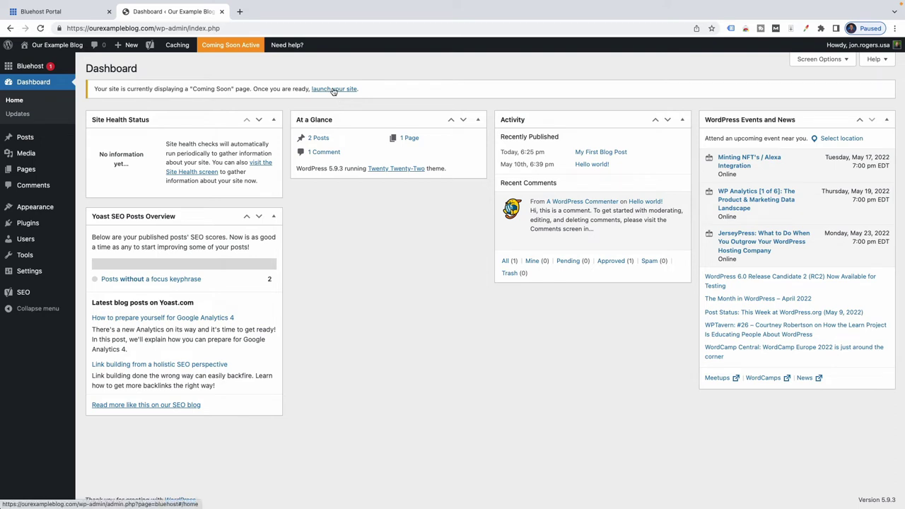
left_click(334, 90)
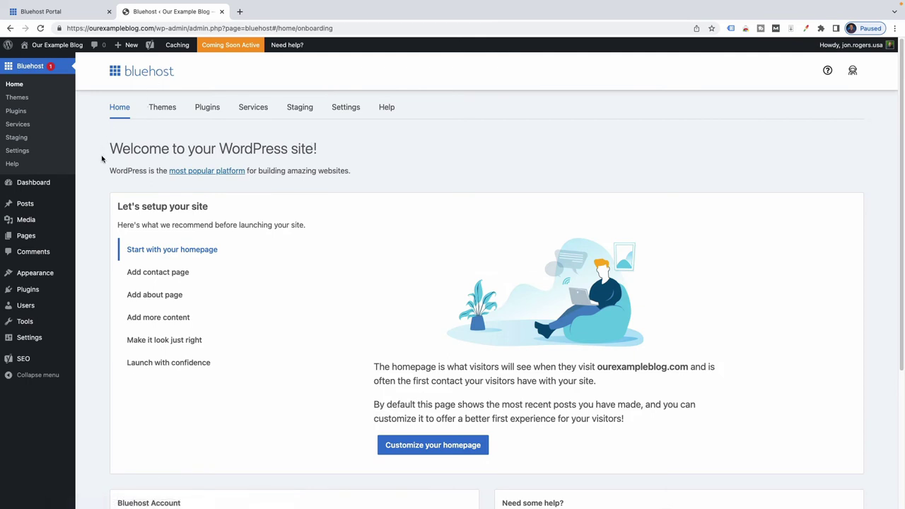
scroll(98, 191, "down", 2)
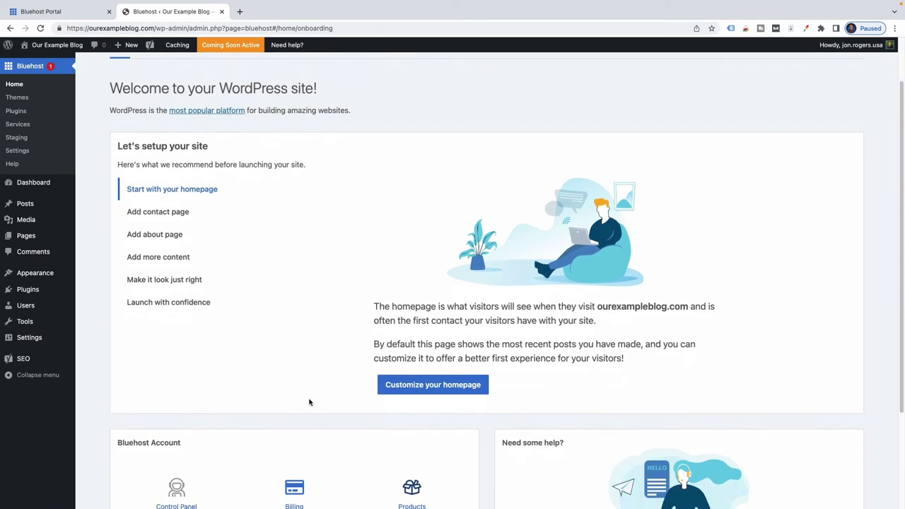
scroll(344, 342, "down", 1)
scroll(345, 342, "down", 4)
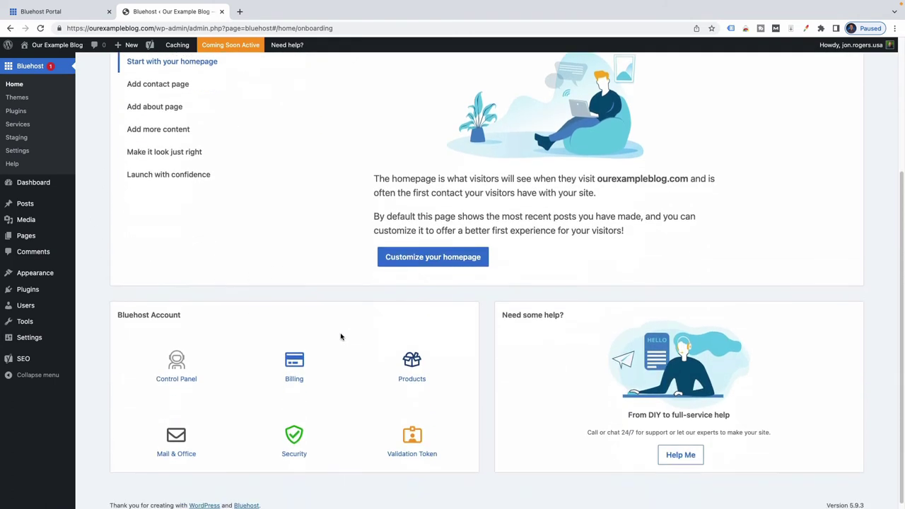
scroll(464, 344, "up", 4)
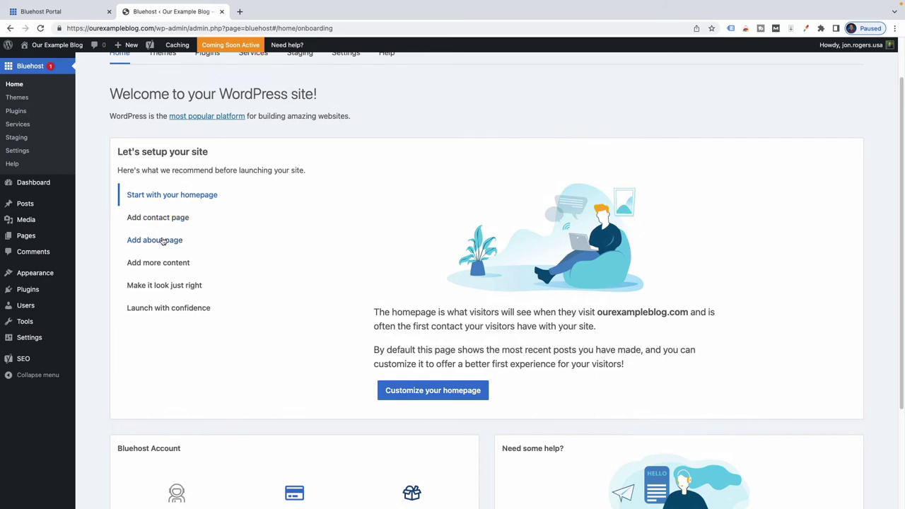
scroll(299, 222, "down", 4)
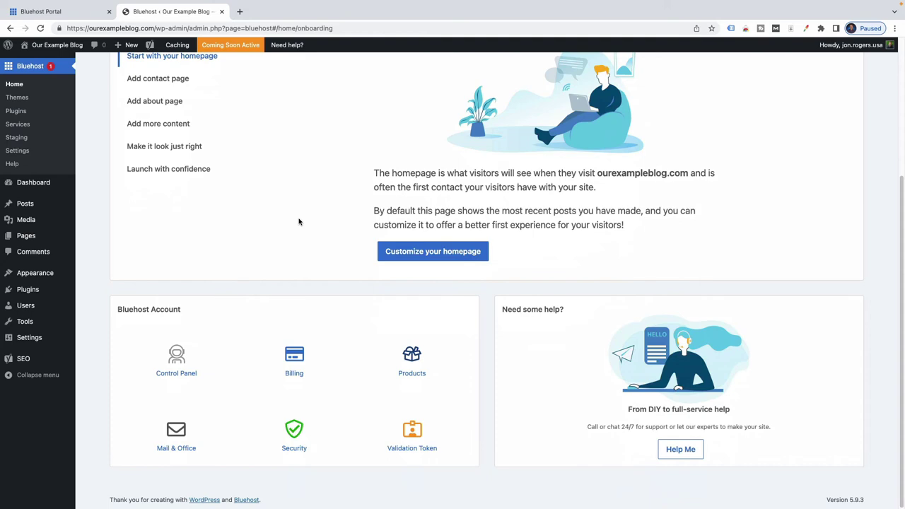
scroll(298, 222, "up", 5)
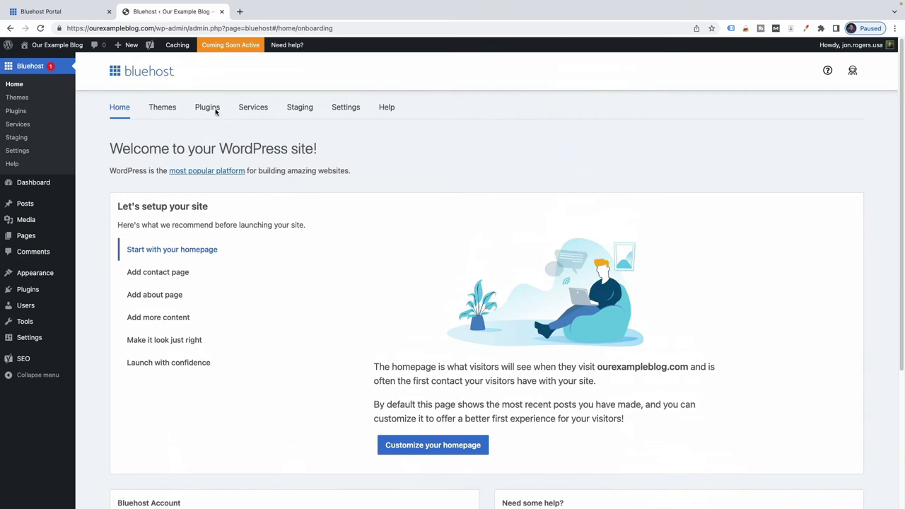
left_click(224, 47)
mouse_move(30, 187)
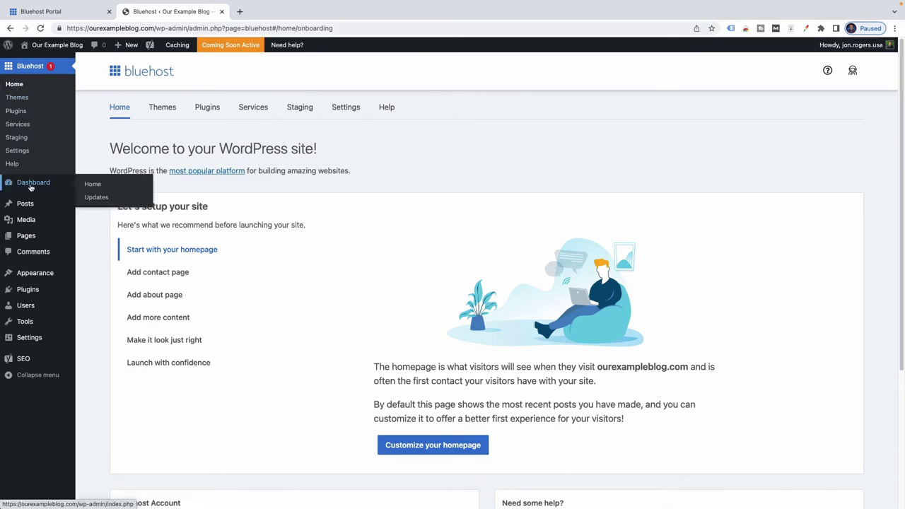
left_click(93, 185)
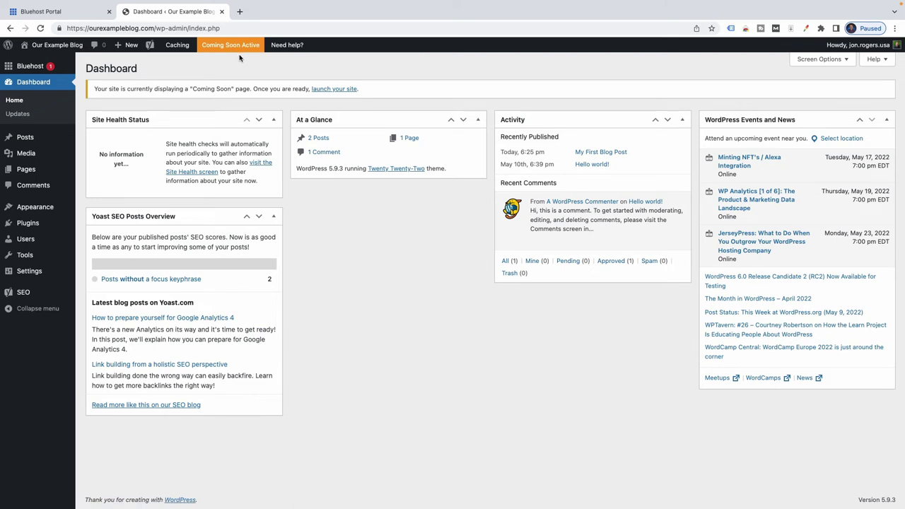
left_click(327, 91)
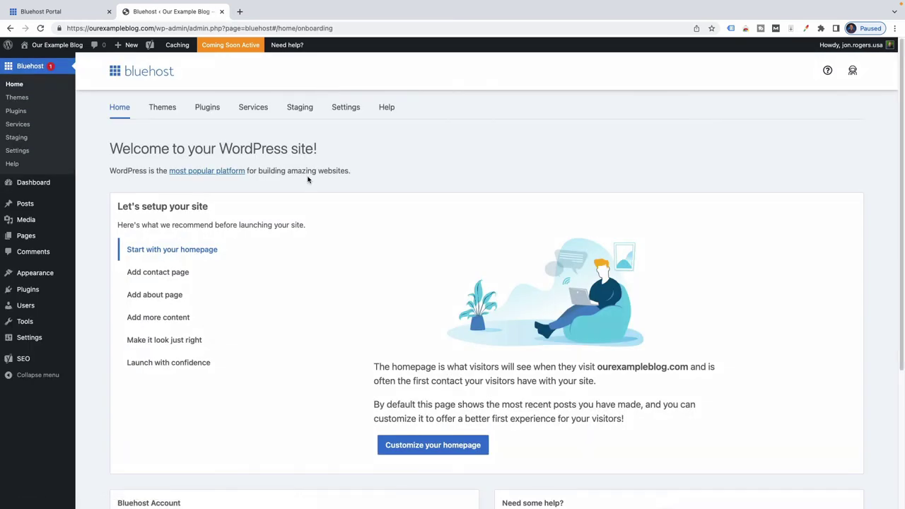
scroll(346, 164, "down", 5)
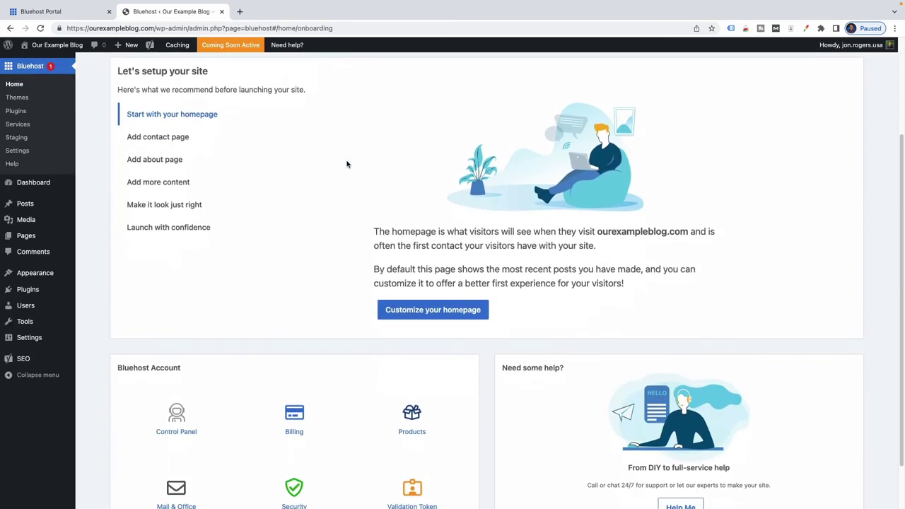
scroll(347, 164, "down", 1)
scroll(346, 164, "up", 5)
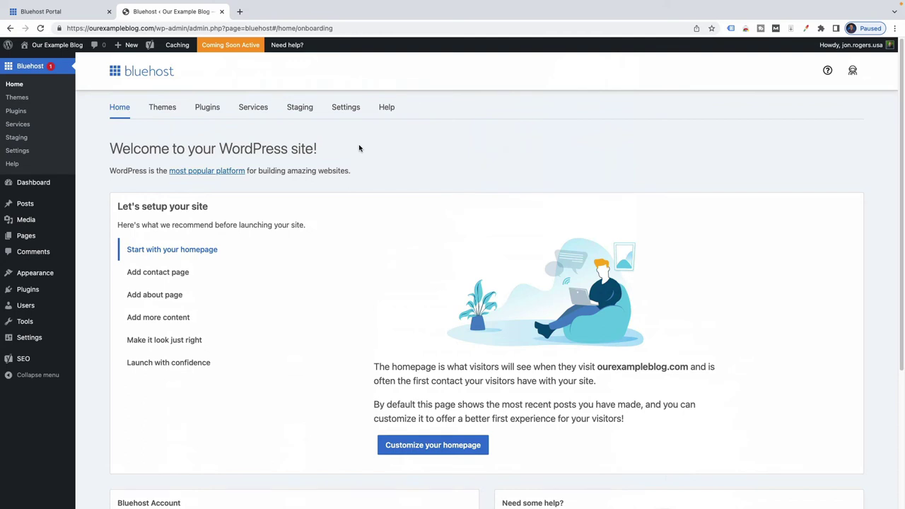
Switch the Coming Soon Page toggle to Off under Bluehost Settings > Site Controls.
left_click(346, 108)
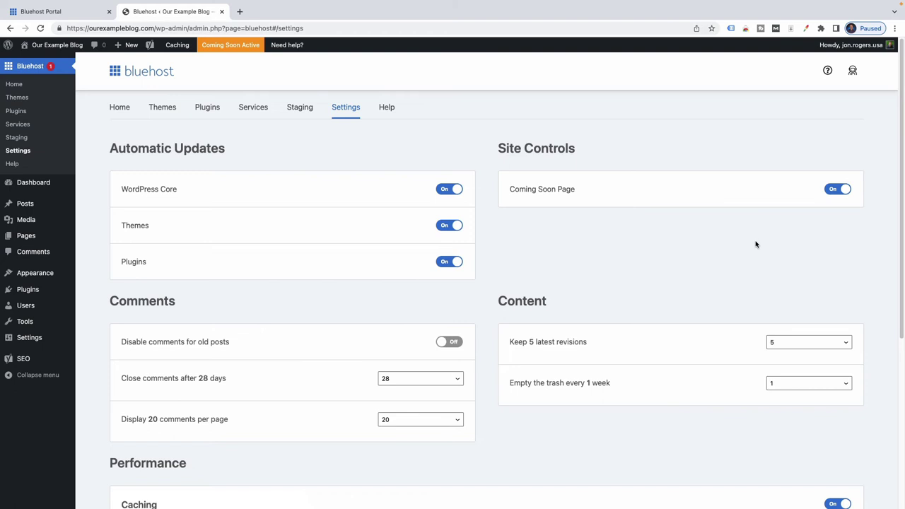
left_click(832, 191)
scroll(537, 229, "down", 5)
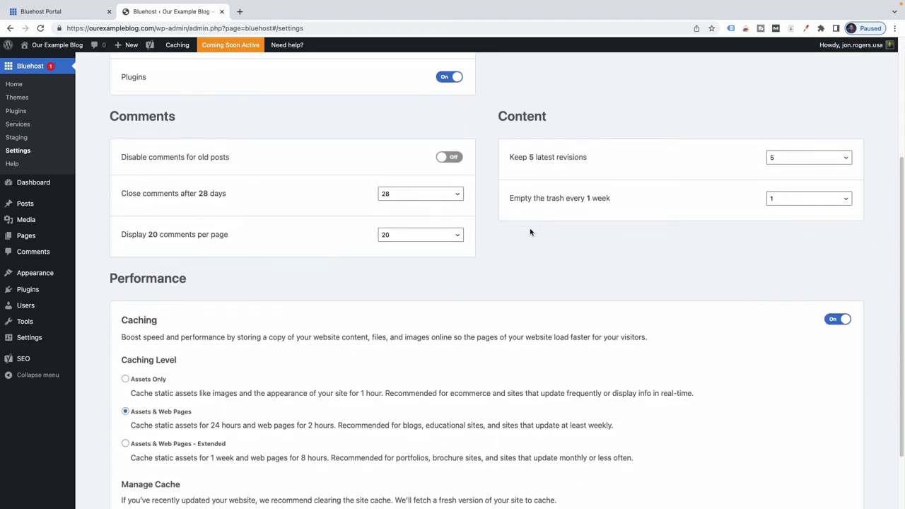
scroll(530, 231, "down", 3)
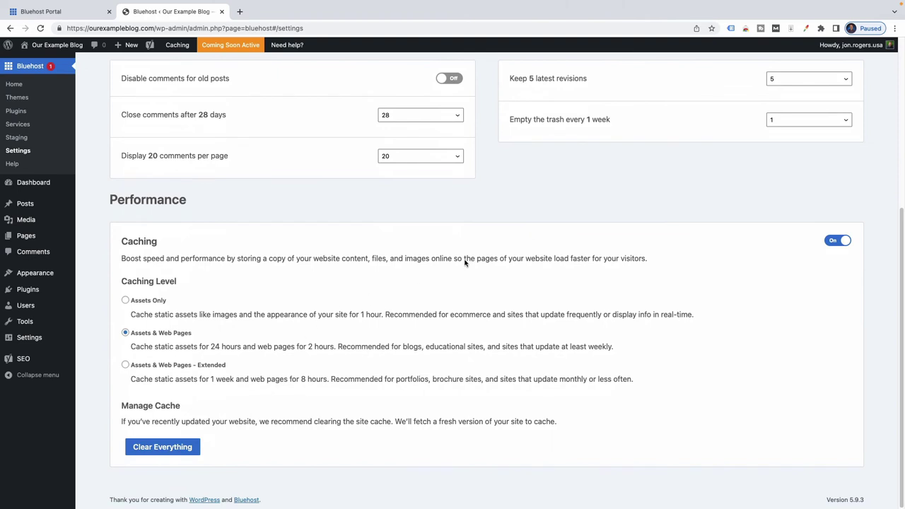
scroll(490, 207, "up", 4)
scroll(485, 208, "up", 4)
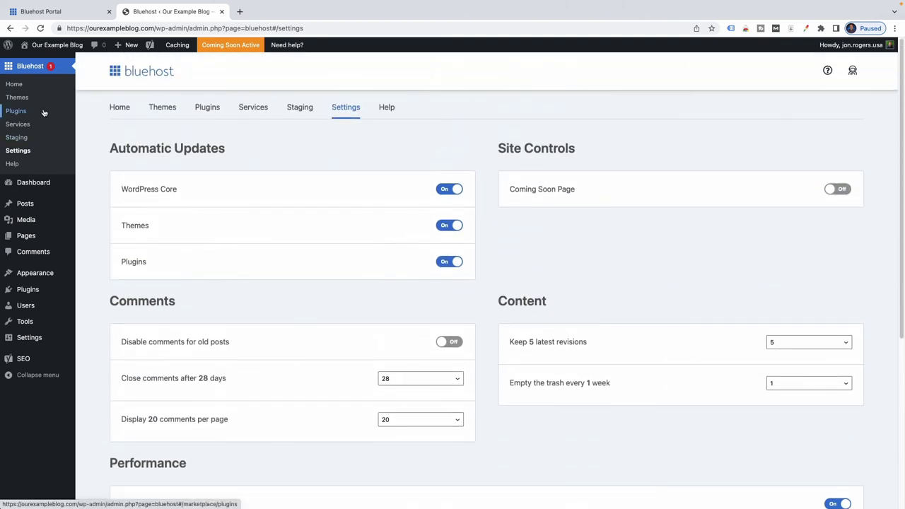
Go from the Bluehost welcome page to Dashboard Home, showing 2 posts, 1 page, 1 comment.
left_click(14, 84)
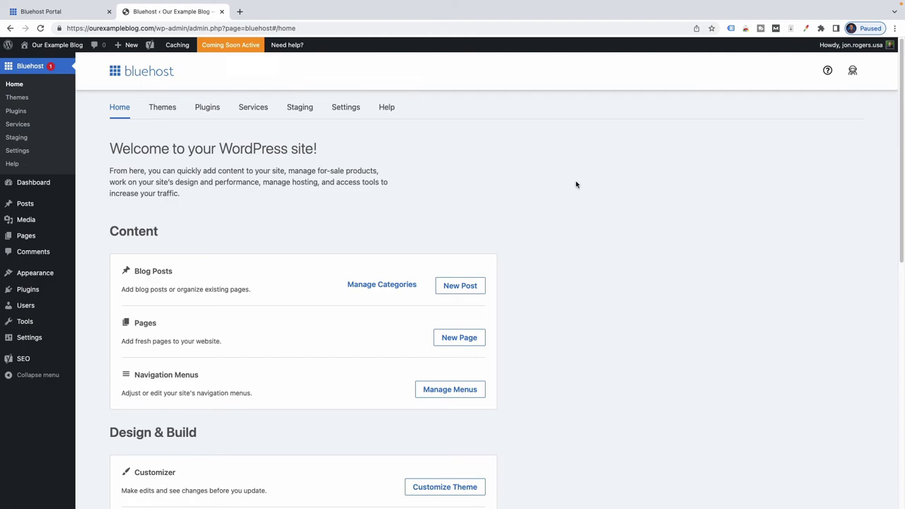
scroll(575, 184, "down", 3)
scroll(575, 185, "down", 5)
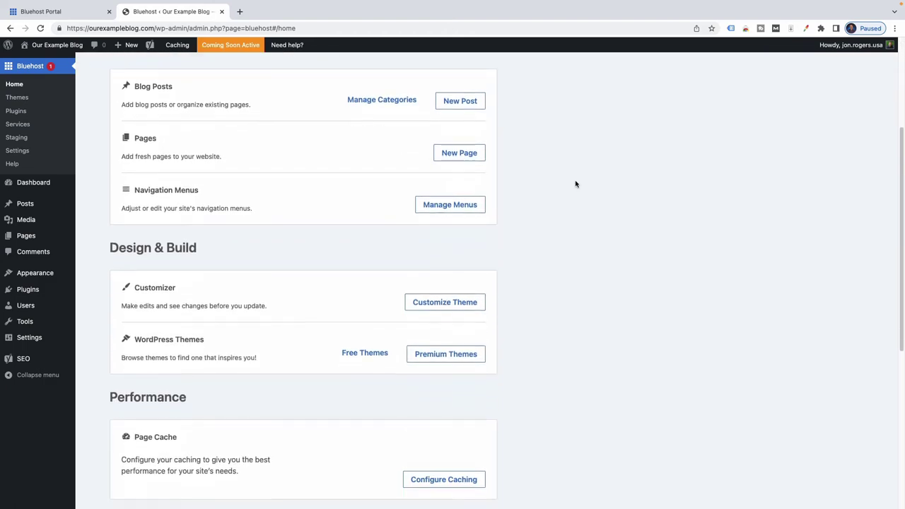
scroll(576, 185, "up", 10)
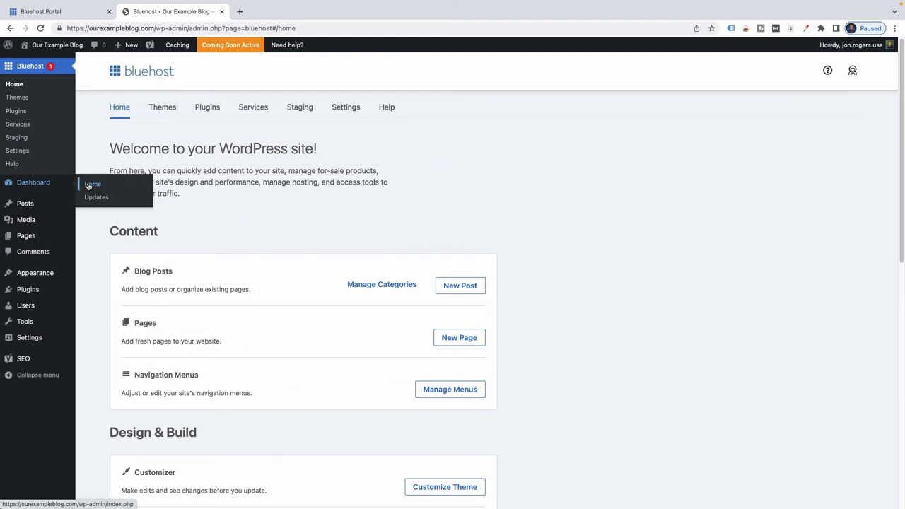
left_click(91, 185)
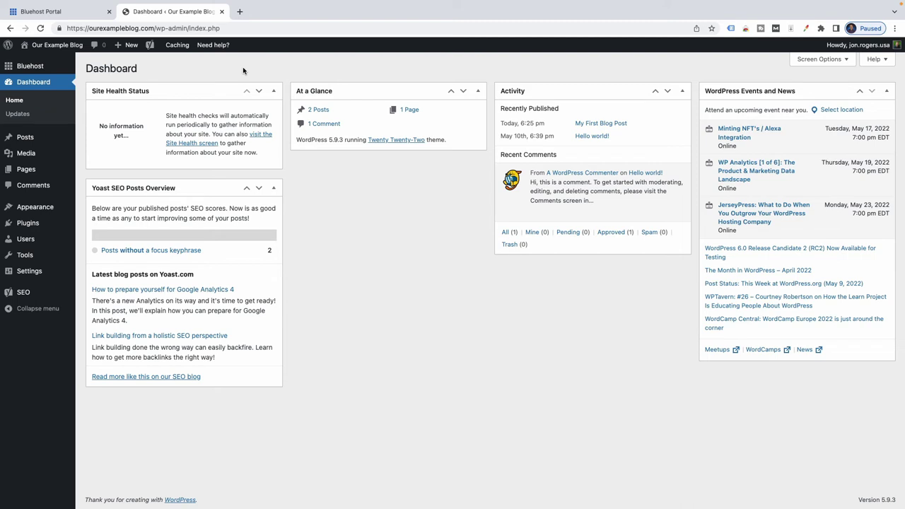
Open the live site from the admin bar's Visit Site link in a new tab.
mouse_move(50, 47)
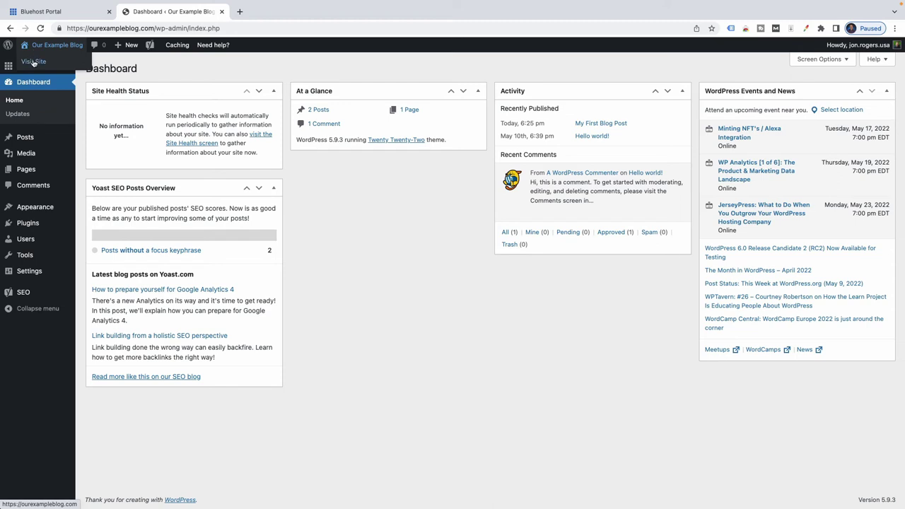
right_click(34, 62)
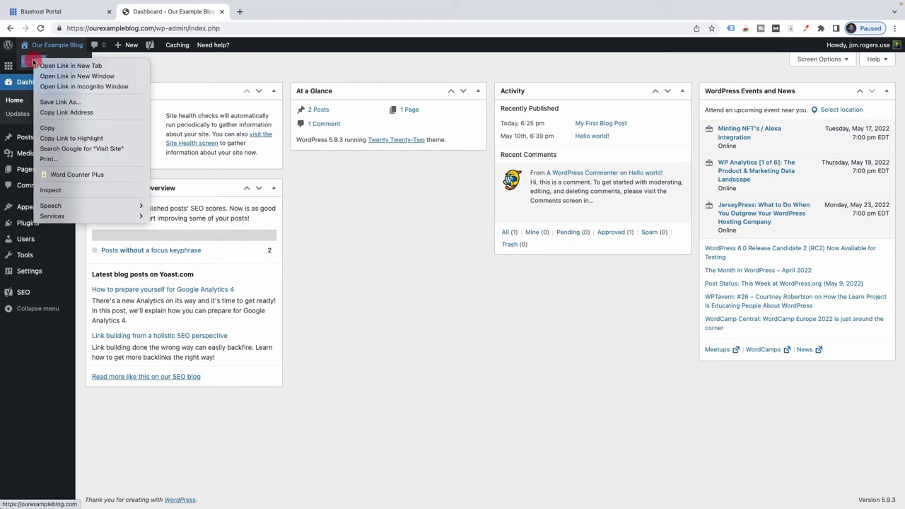
left_click(78, 66)
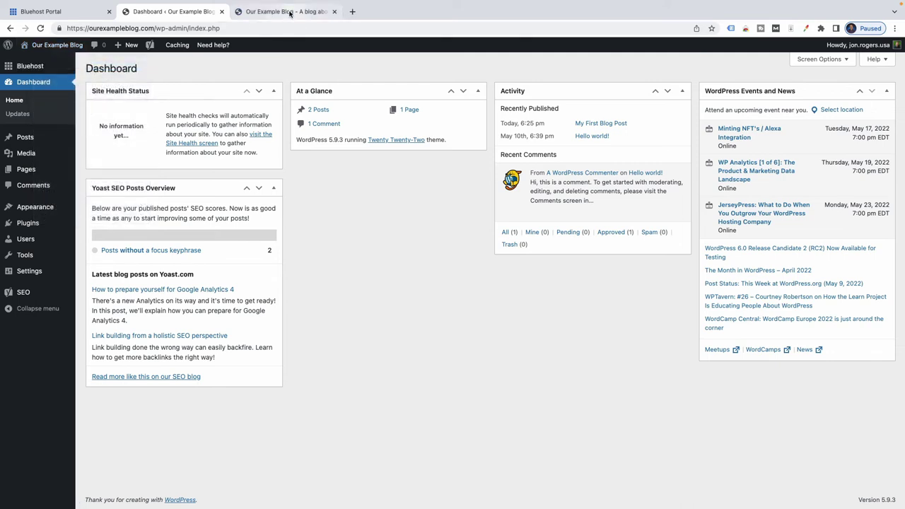
left_click(289, 13)
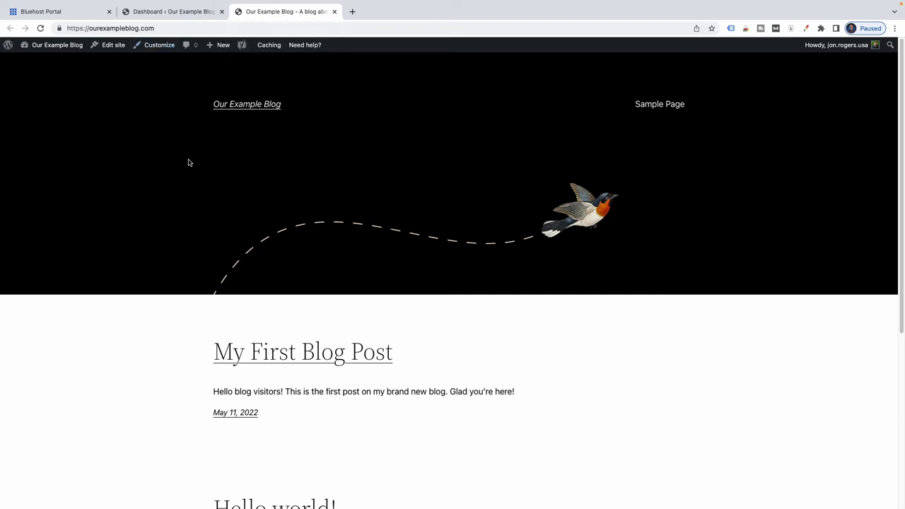
scroll(161, 192, "down", 1)
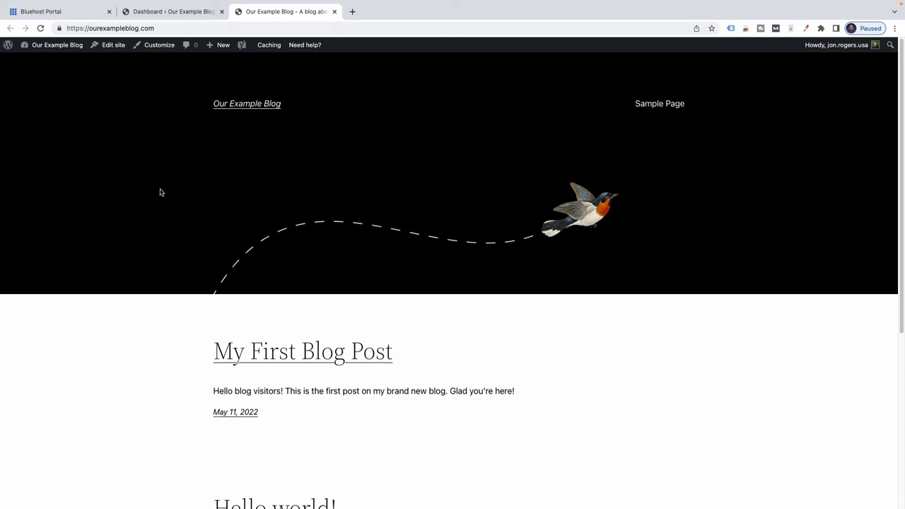
scroll(160, 193, "down", 5)
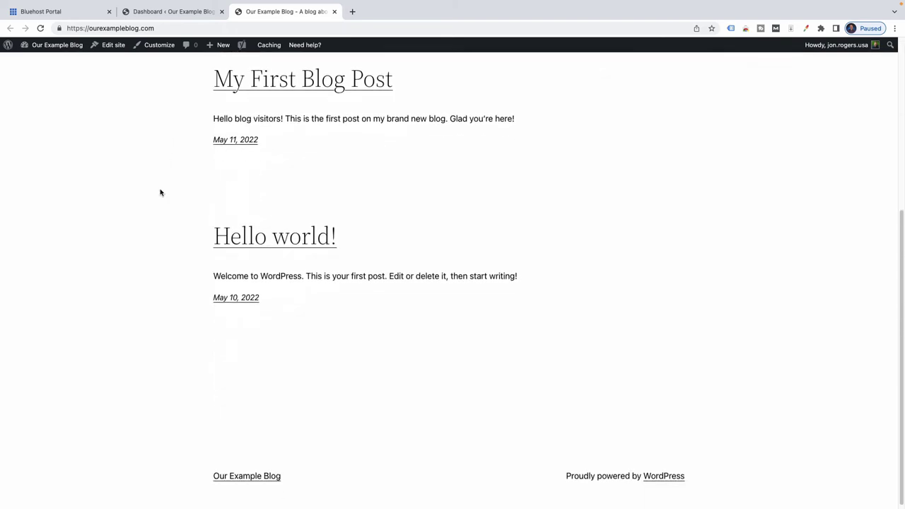
scroll(160, 192, "up", 5)
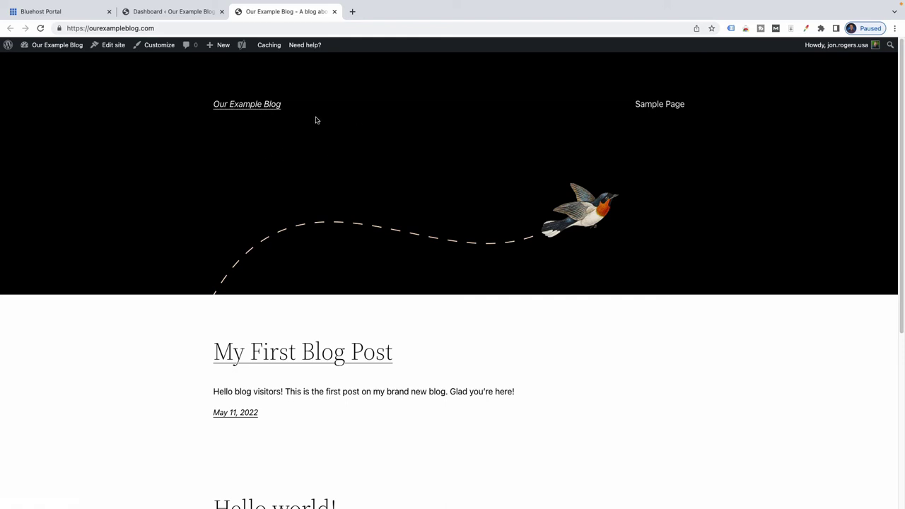
Reload the blog's front page and review its list of posts.
left_click(253, 108)
scroll(119, 236, "down", 5)
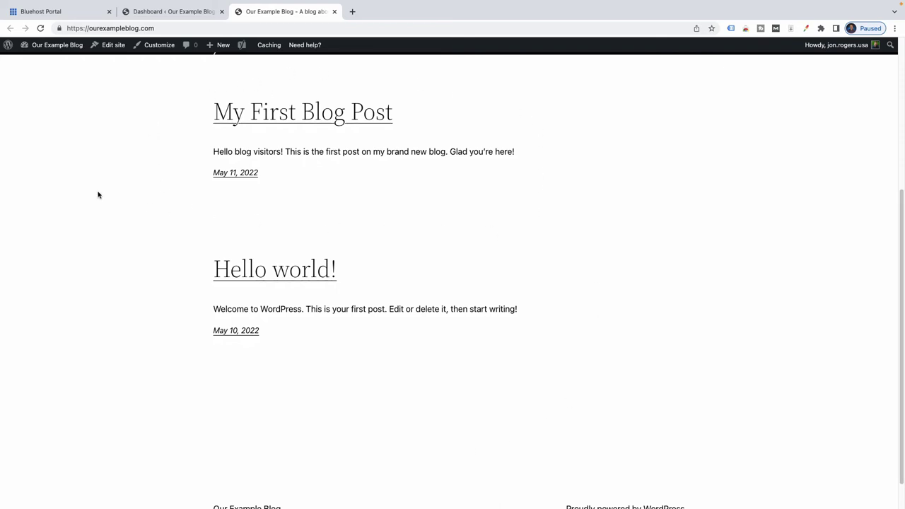
scroll(98, 191, "up", 2)
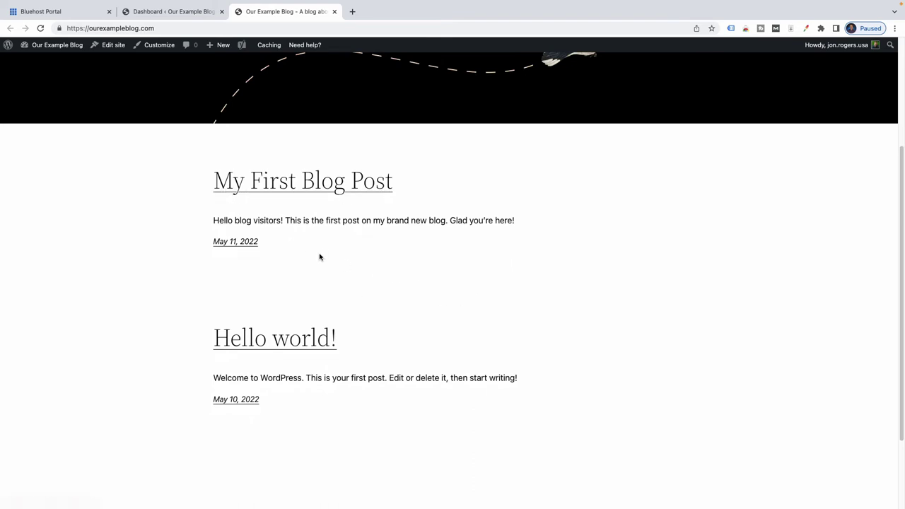
View My First Blog Post on its own page, then return to the blog home.
left_click(319, 186)
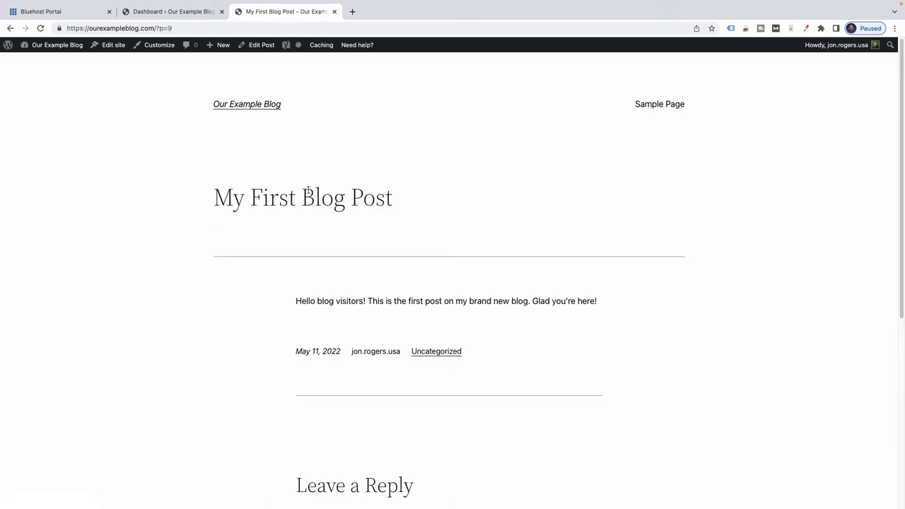
scroll(147, 187, "down", 3)
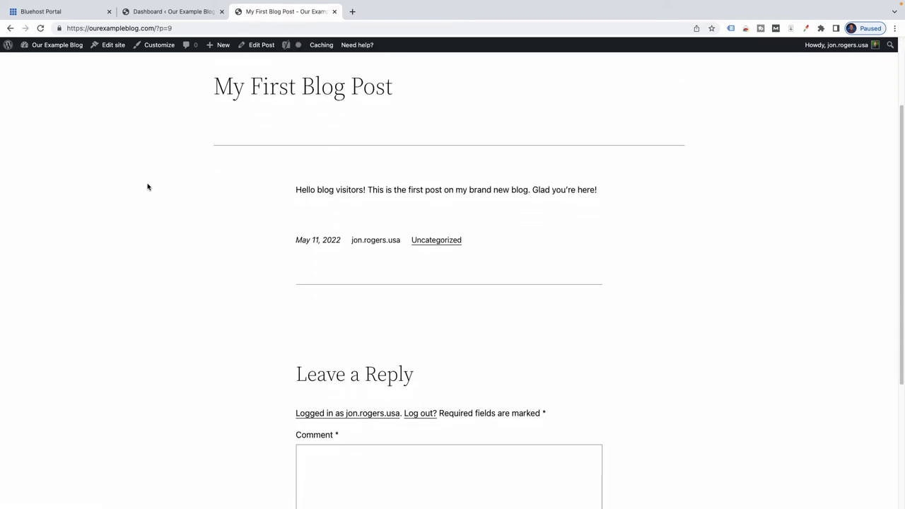
scroll(147, 186, "up", 3)
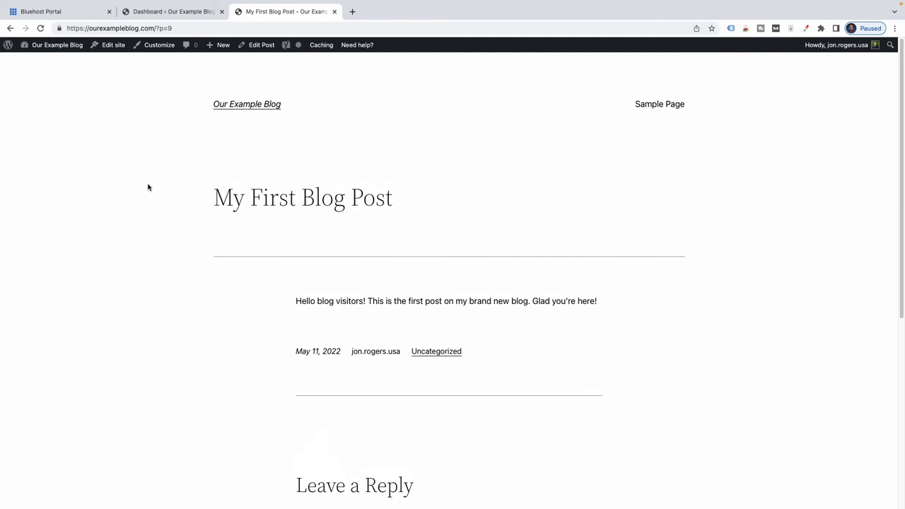
scroll(215, 228, "down", 5)
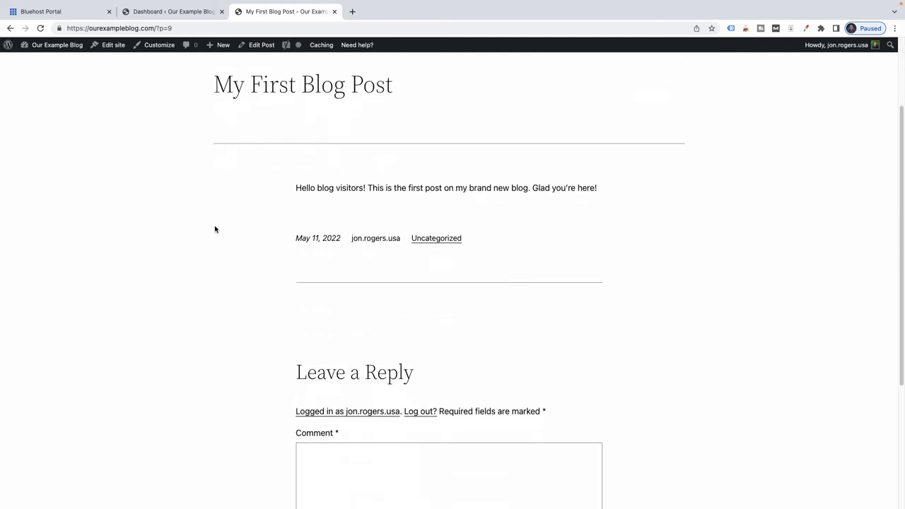
scroll(214, 228, "up", 5)
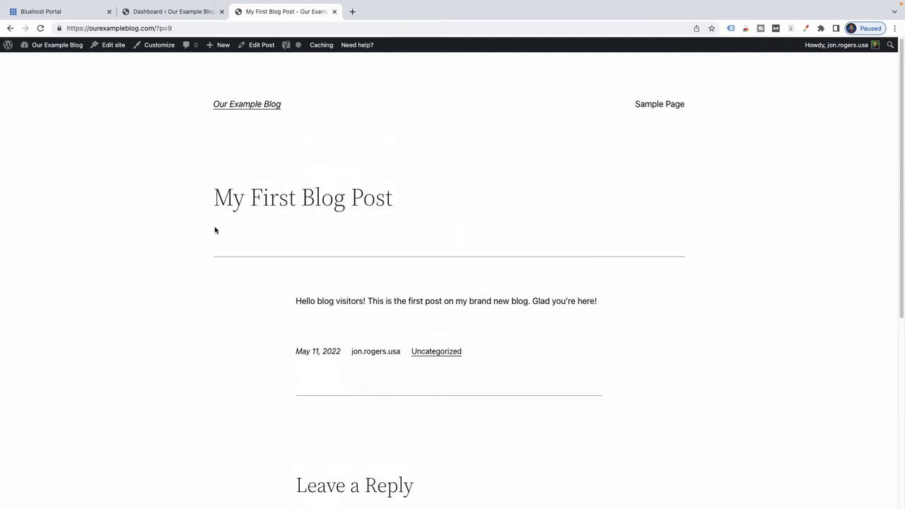
left_click(252, 105)
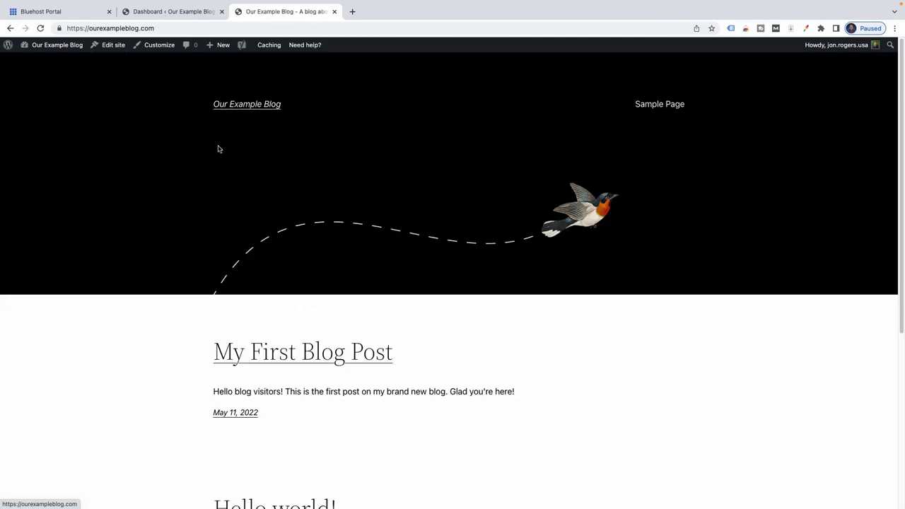
scroll(148, 241, "down", 5)
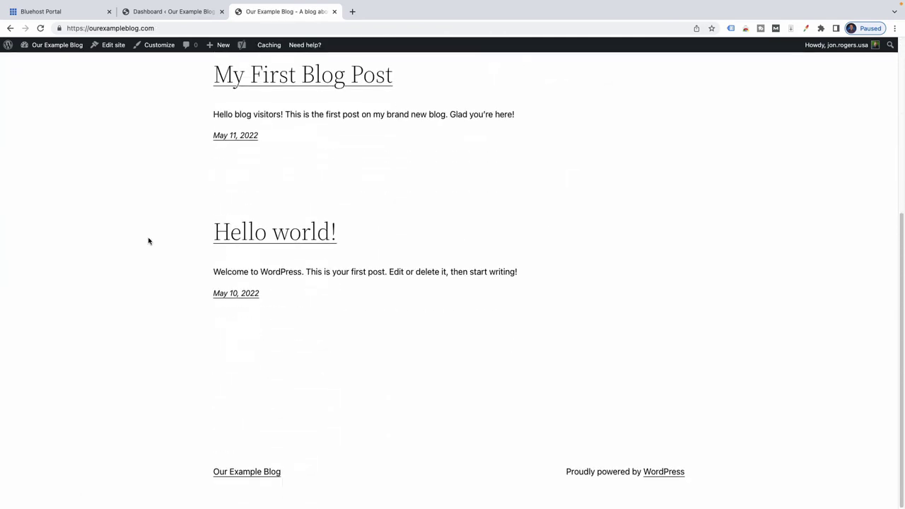
scroll(148, 241, "up", 5)
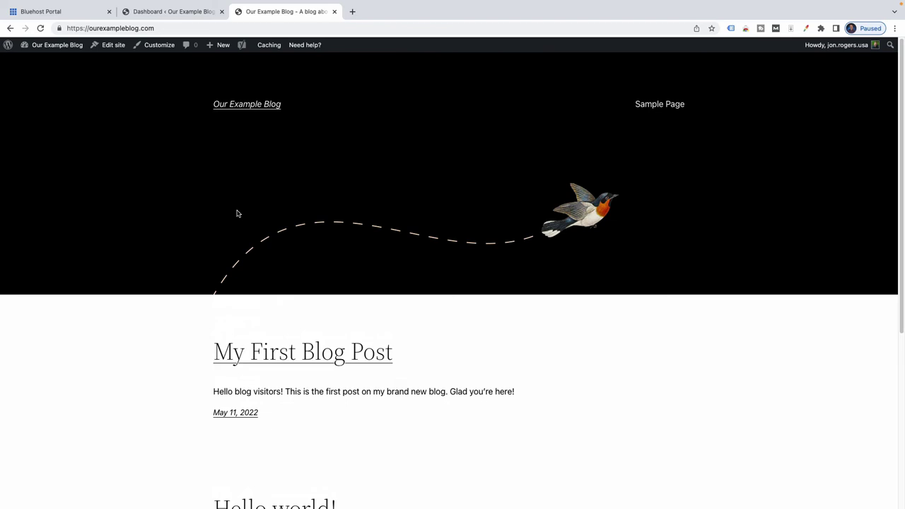
Close the live-blog tab and open Pages > All Pages, listing Privacy Policy and Sample Page.
left_click(181, 12)
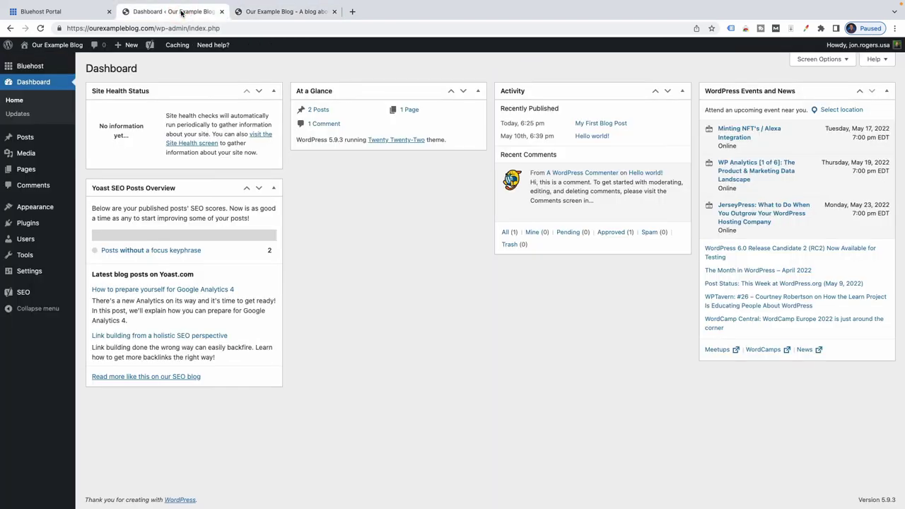
left_click(335, 12)
mouse_move(28, 140)
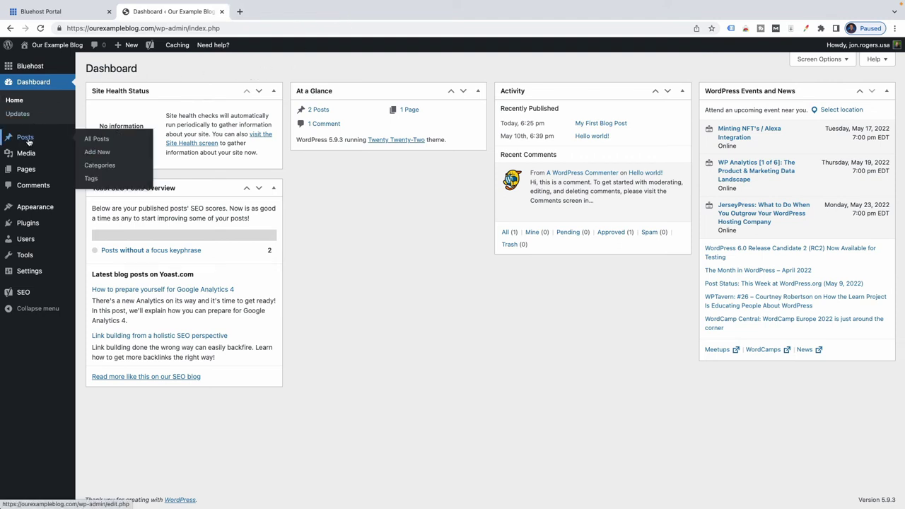
mouse_move(25, 172)
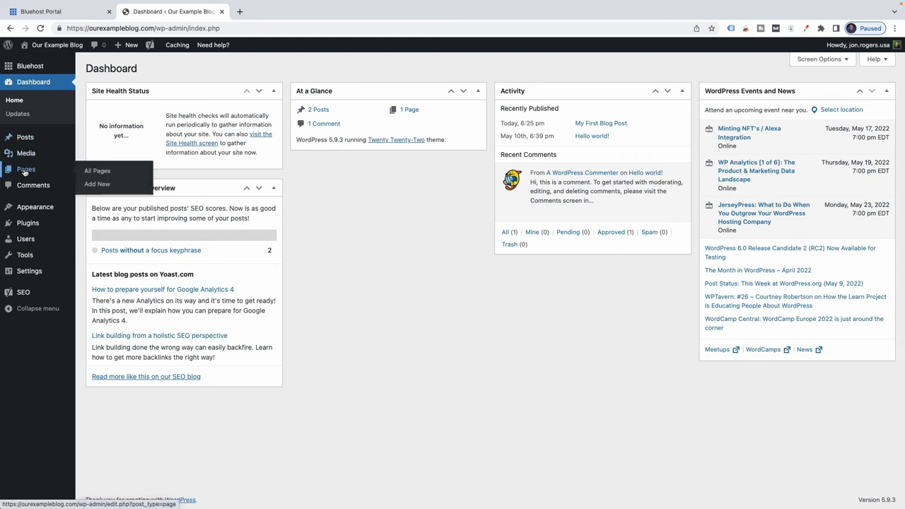
left_click(98, 172)
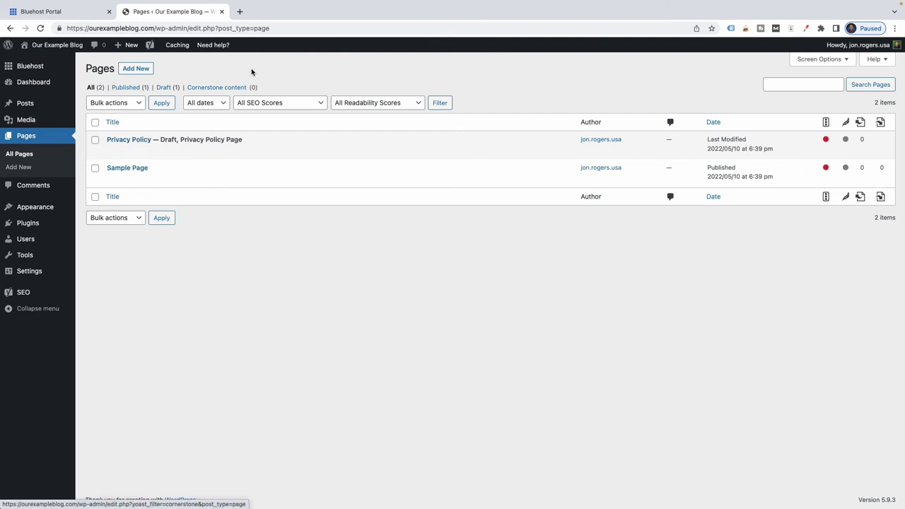
Create a page titled 'My First Page on My New Blog' with 'This is a simple page that I just created for my new blog'.
left_click(137, 69)
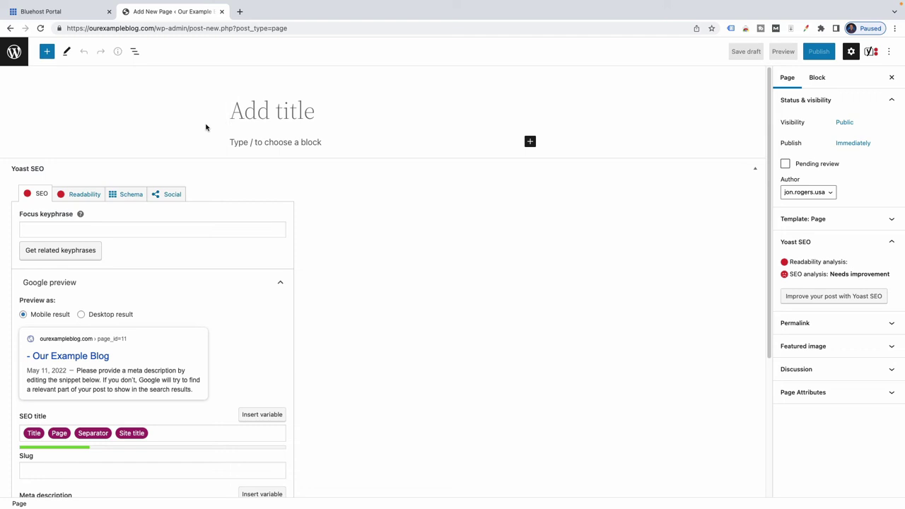
type("My Fir")
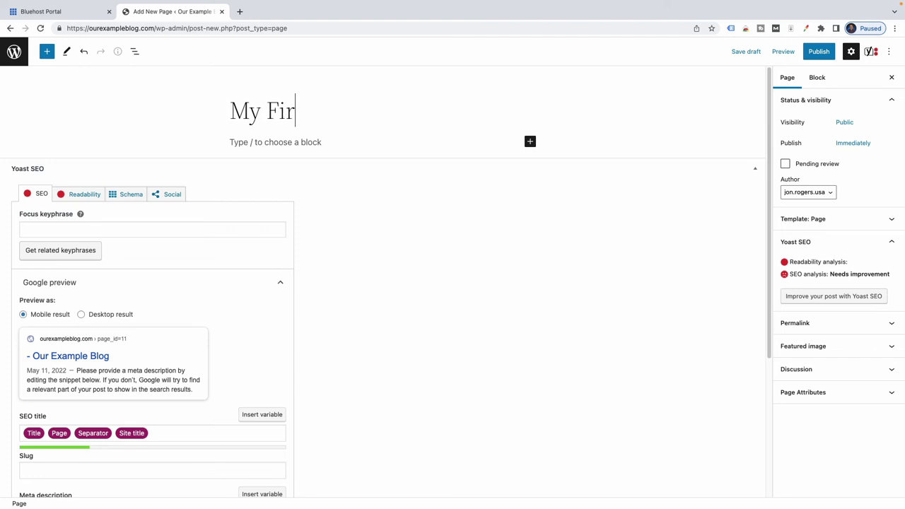
type("st Page")
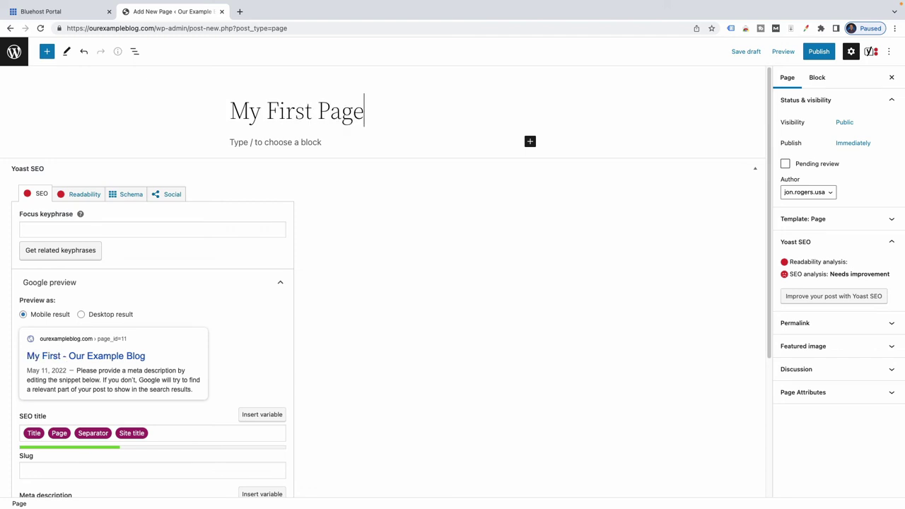
type(" on My N")
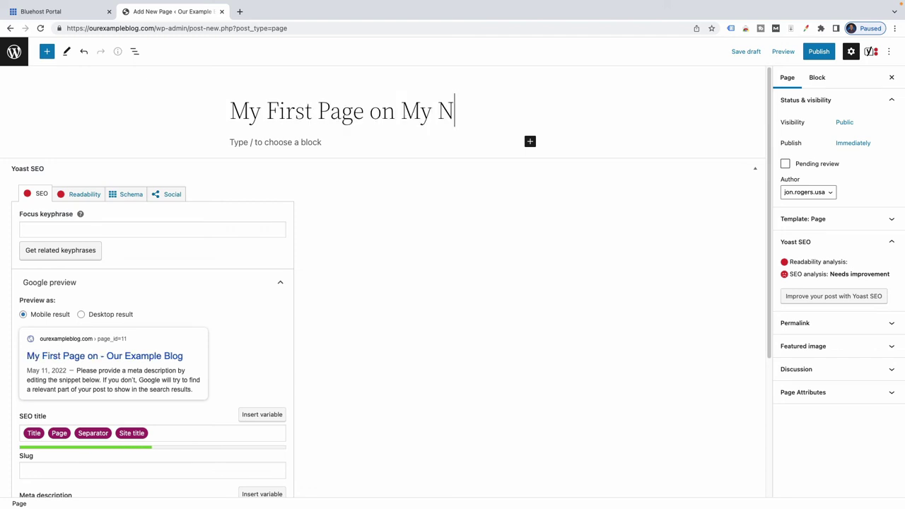
type("ew Blog")
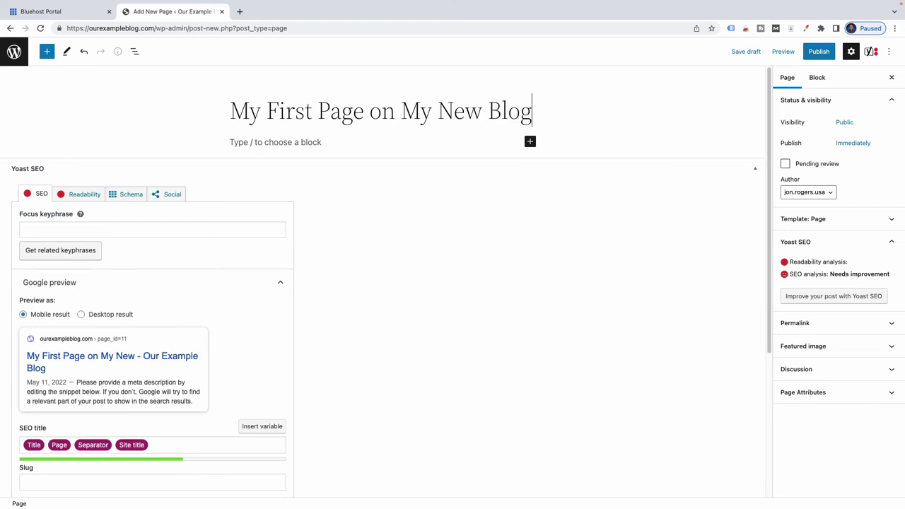
left_click(234, 142)
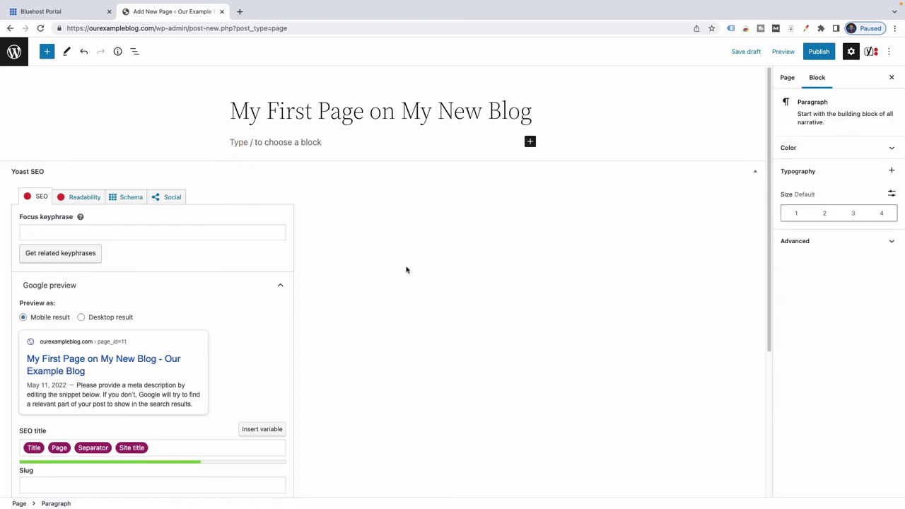
type("This is a sim")
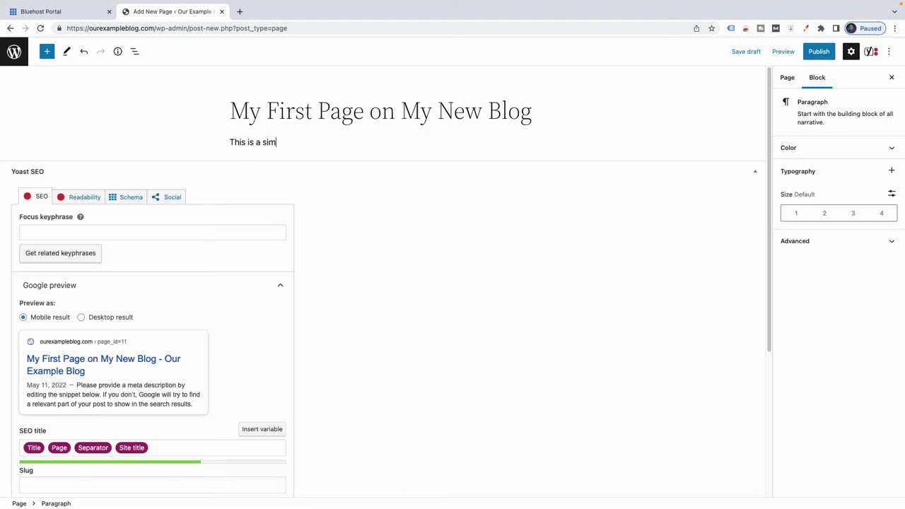
type("ple page that I just created for my new blog.")
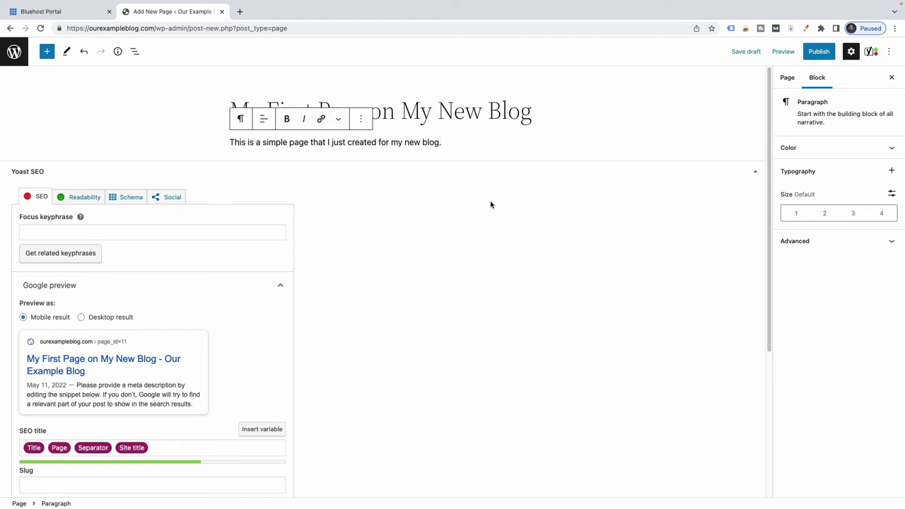
left_click(533, 114)
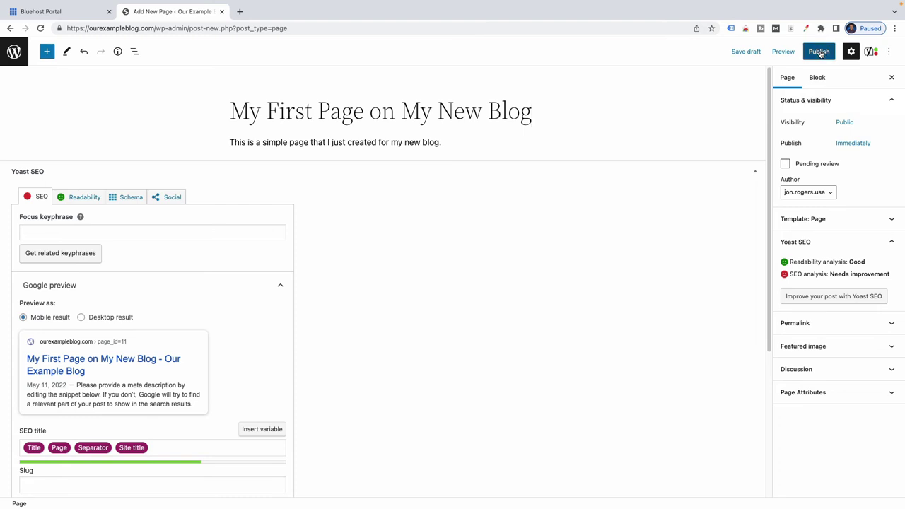
Publish 'My First Page on My New Blog' and view the live page in a new tab.
left_click(819, 53)
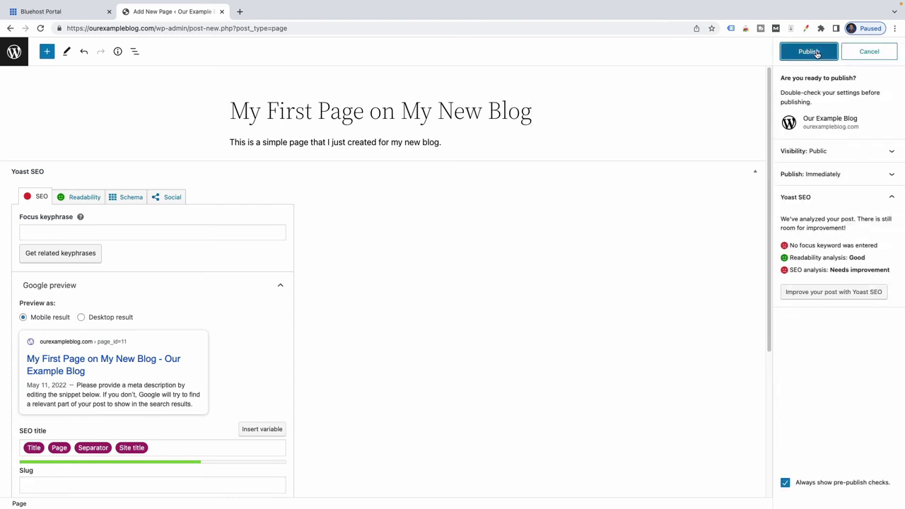
left_click(817, 53)
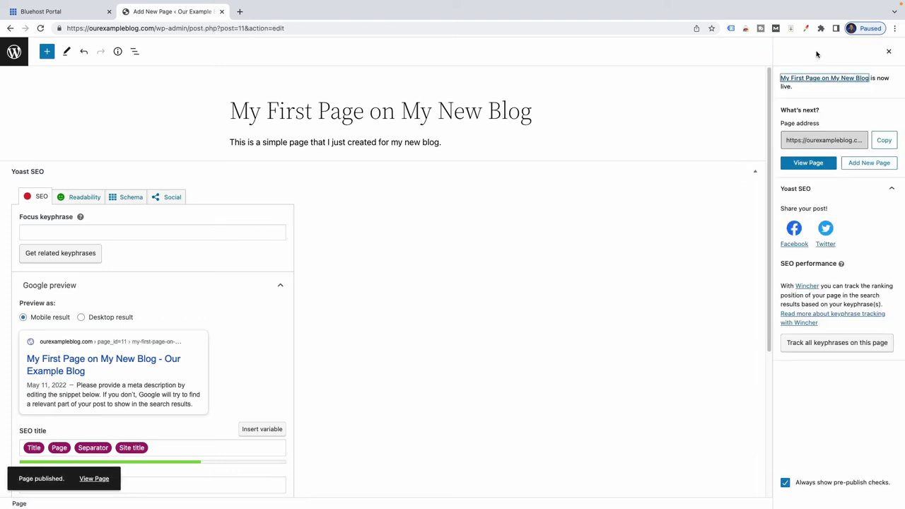
right_click(811, 163)
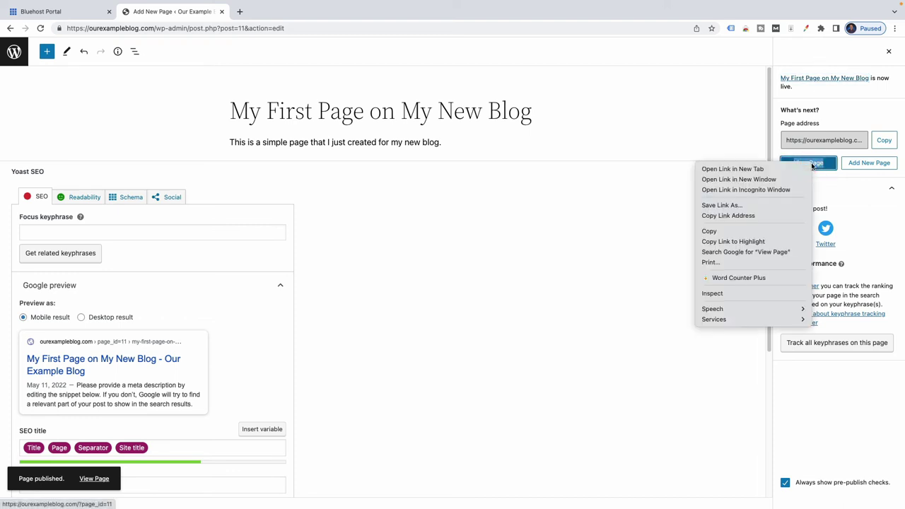
left_click(760, 170)
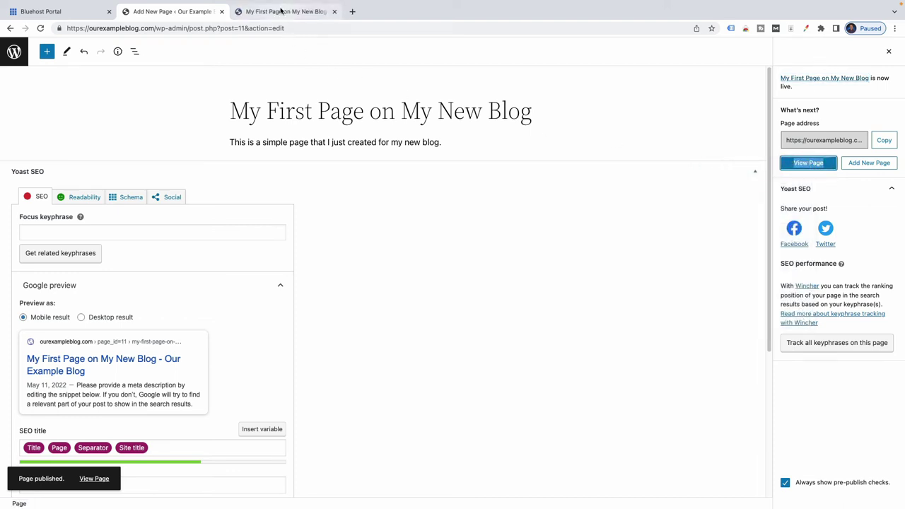
left_click(281, 11)
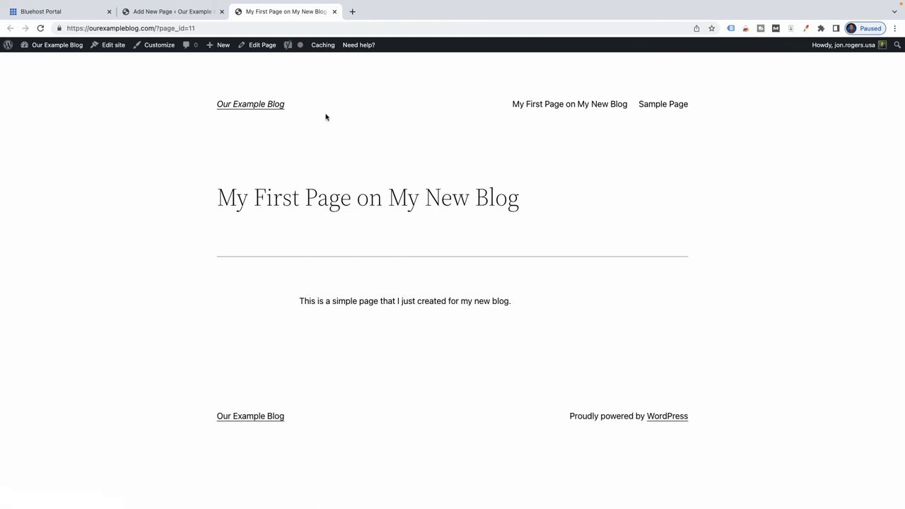
Load the blog homepage to confirm the header lists the new page, then return to the editor.
left_click(250, 106)
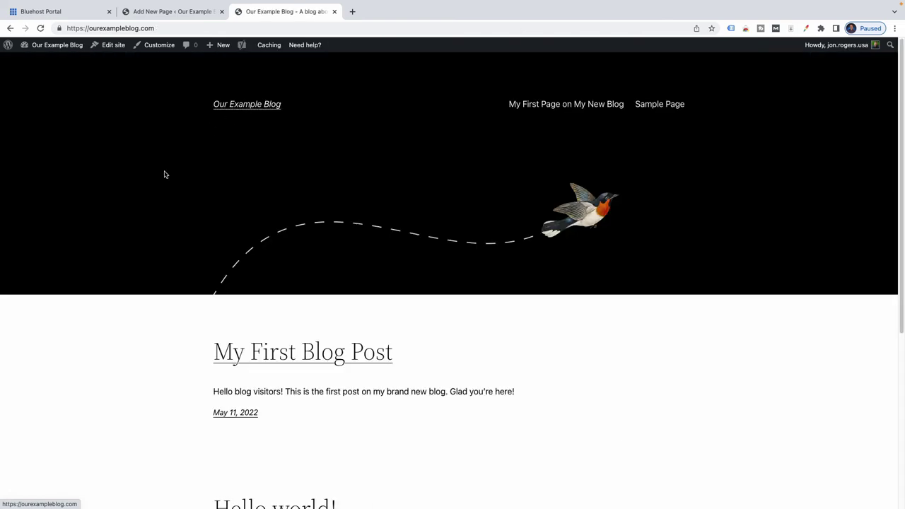
scroll(151, 216, "down", 1)
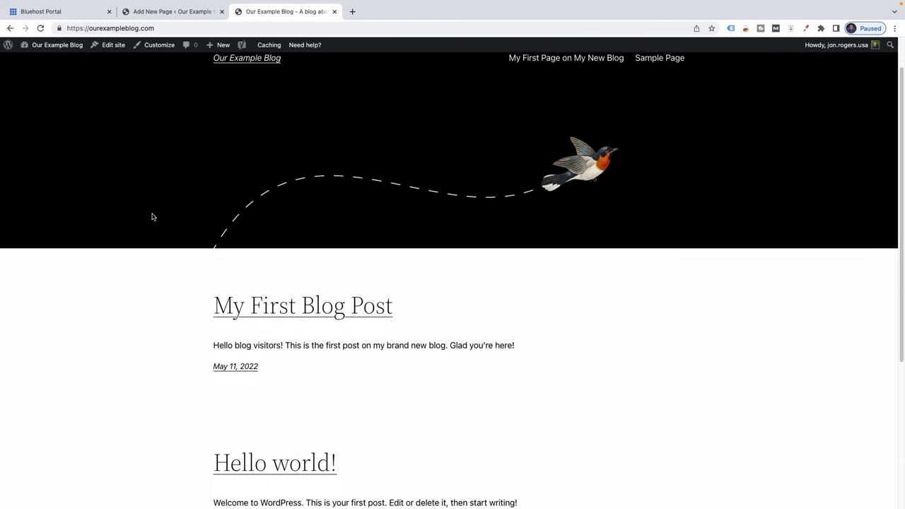
scroll(151, 215, "up", 1)
scroll(164, 289, "down", 5)
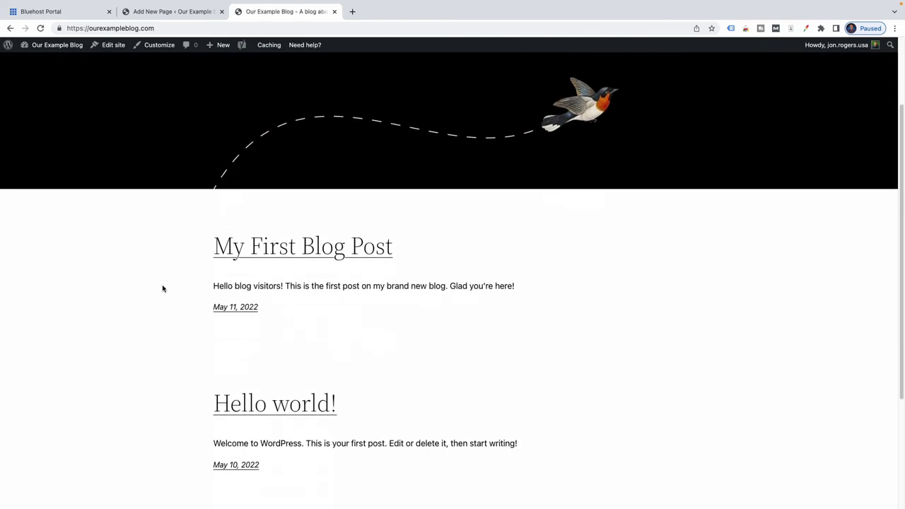
scroll(147, 295, "up", 5)
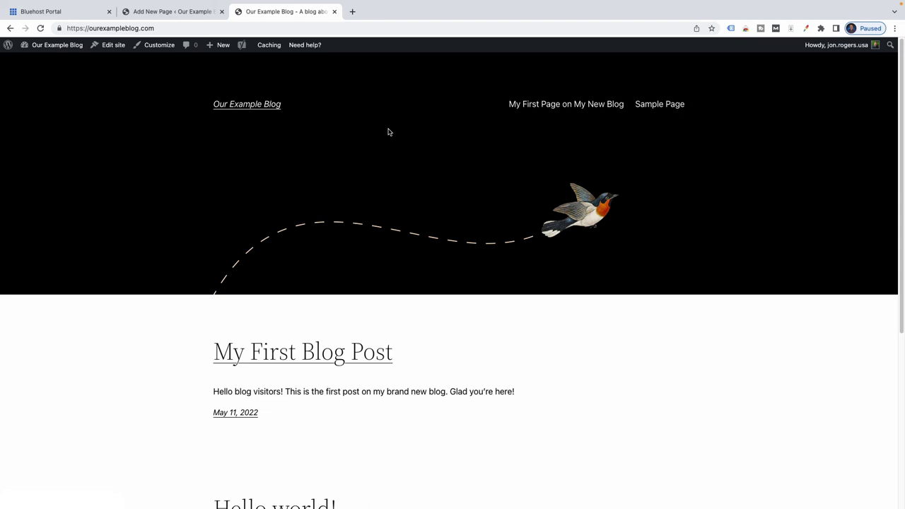
left_click(178, 14)
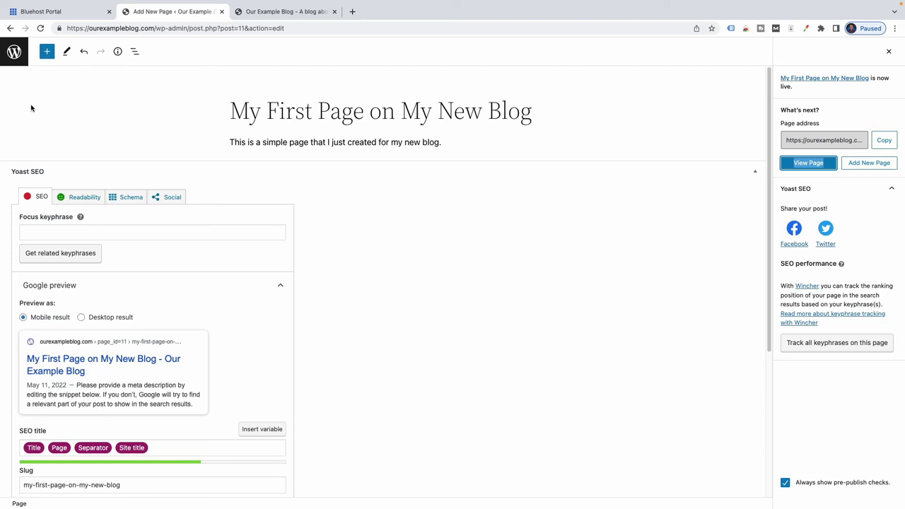
Exit the editor to the Pages list, now holding three pages, then go to Dashboard Home.
left_click(15, 52)
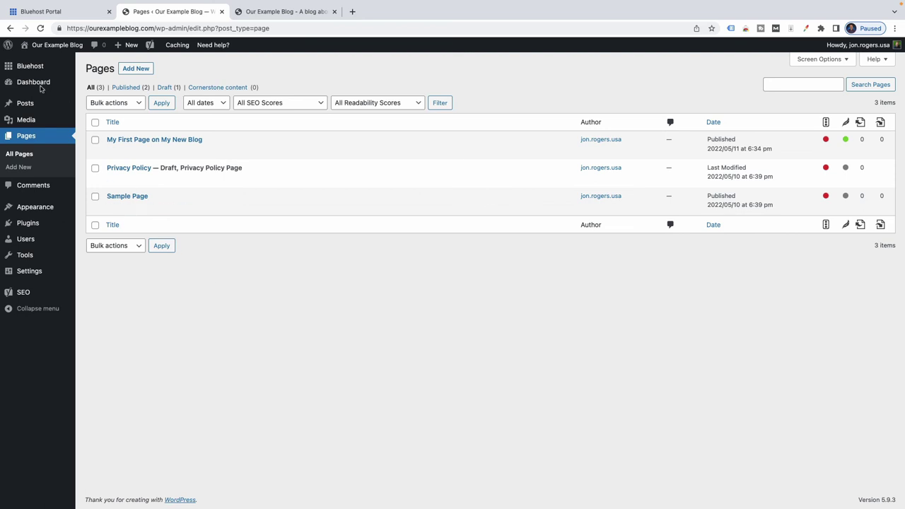
mouse_move(43, 83)
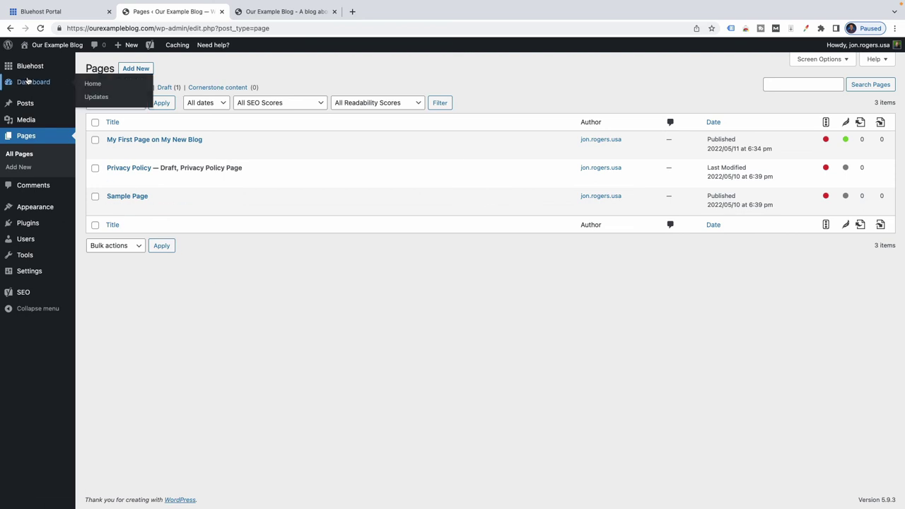
left_click(93, 84)
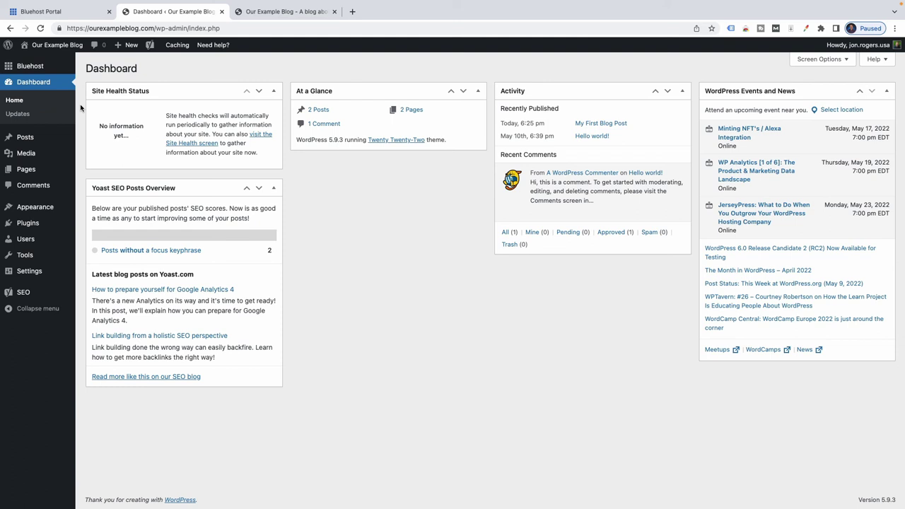
Check the Updates page (WordPress 5.9.3), then open the still-empty Media Library.
left_click(18, 114)
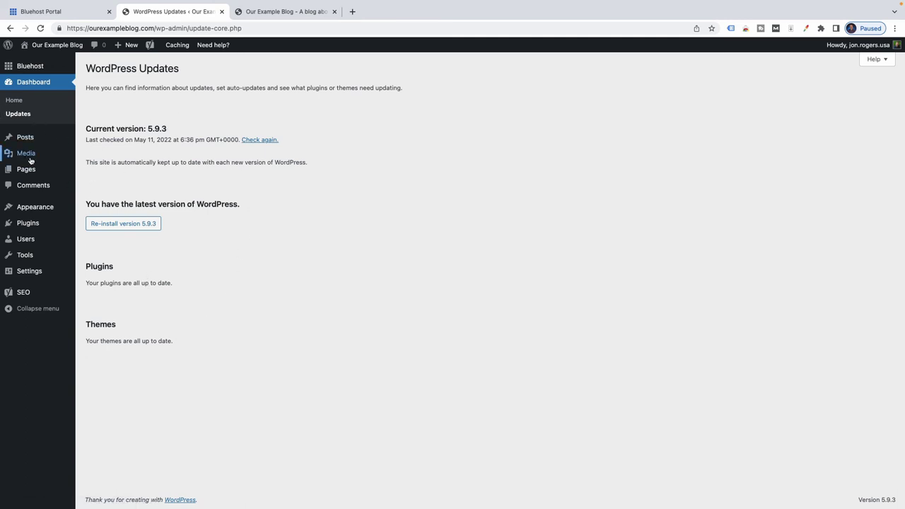
mouse_move(22, 140)
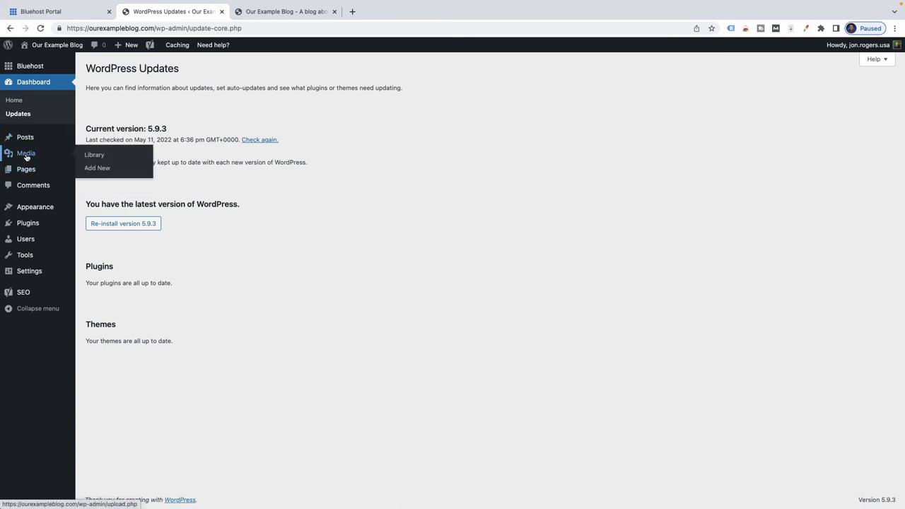
left_click(26, 155)
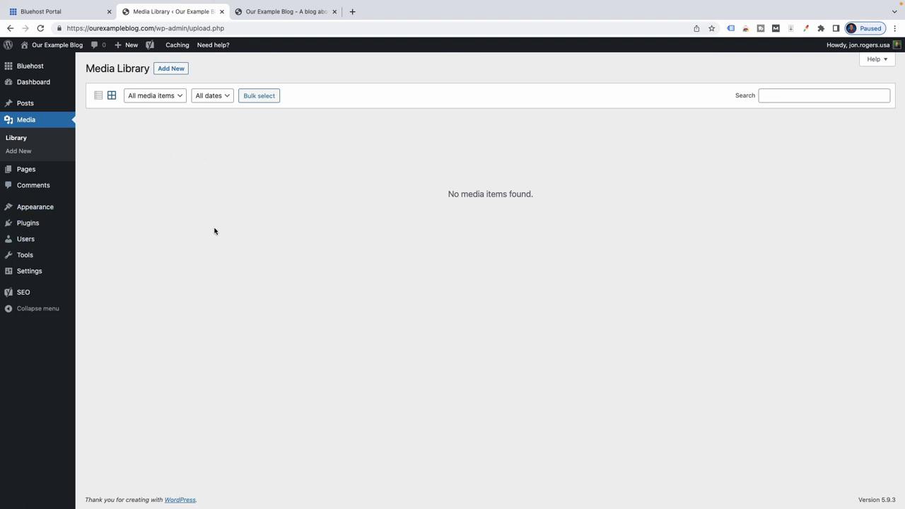
Open the Comments list showing the one approved comment on Hello world!
mouse_move(23, 169)
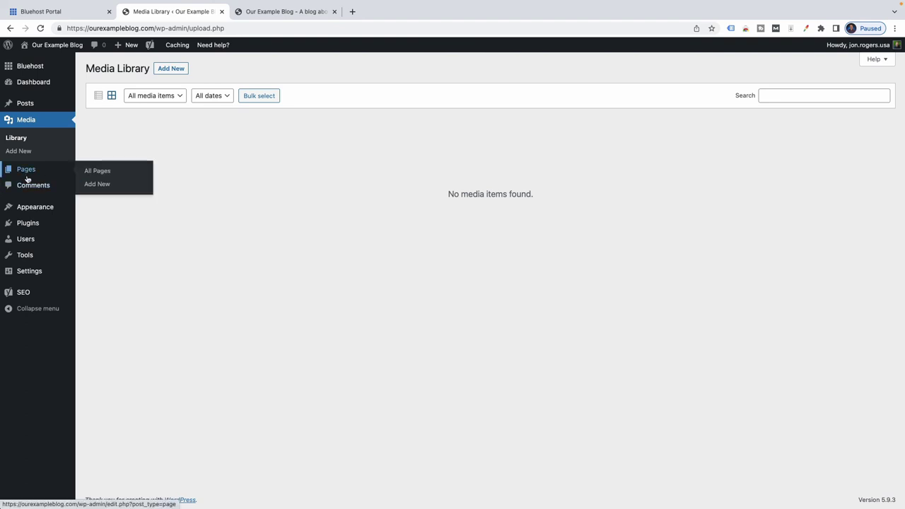
left_click(28, 187)
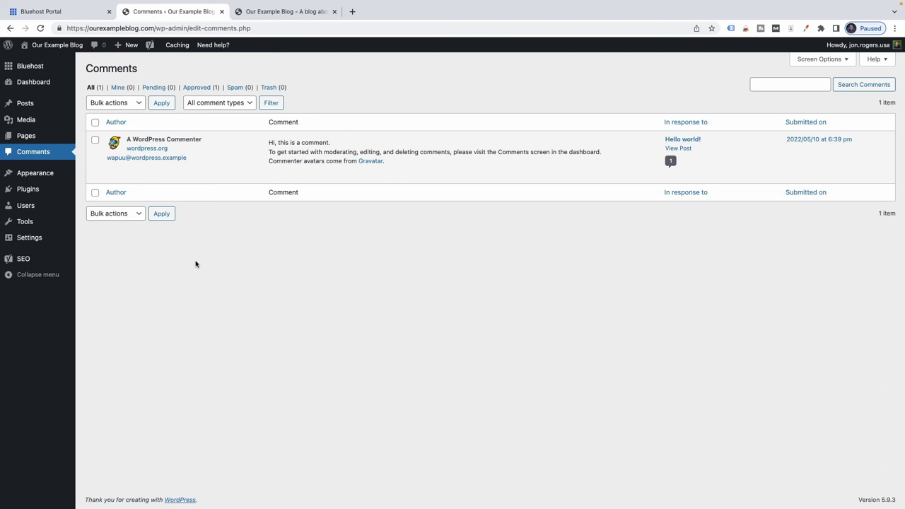
mouse_move(210, 146)
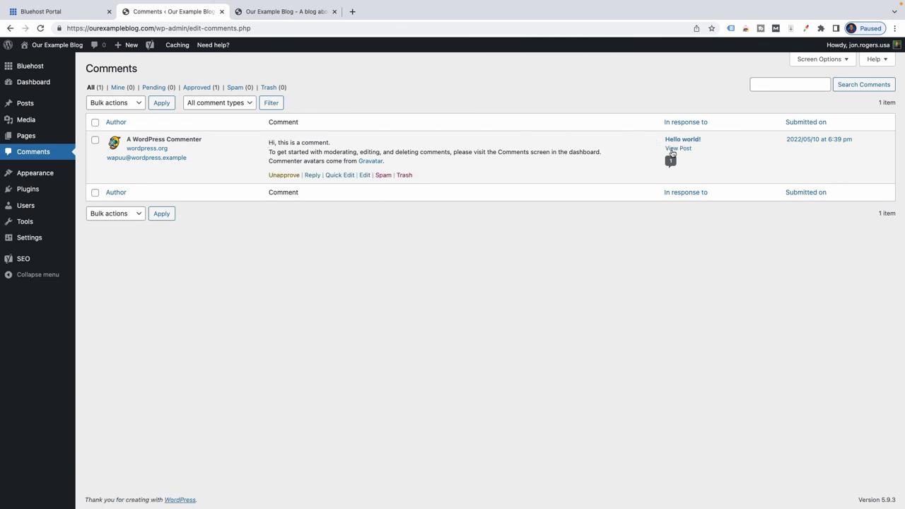
Open the Hello world! post in its own new tab.
right_click(675, 149)
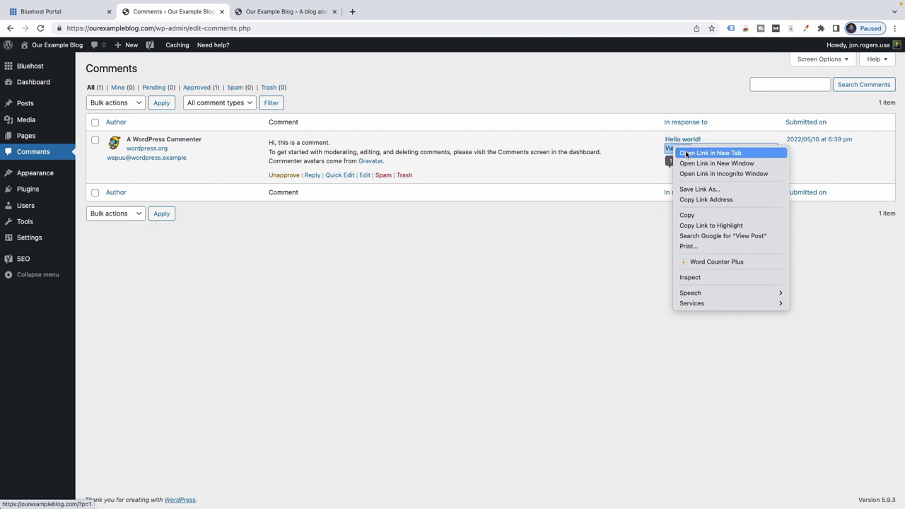
left_click(710, 153)
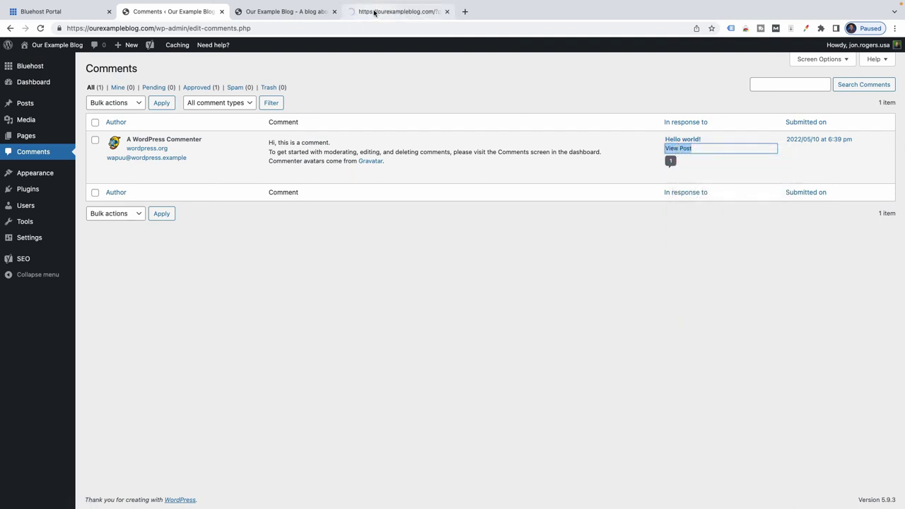
left_click(374, 12)
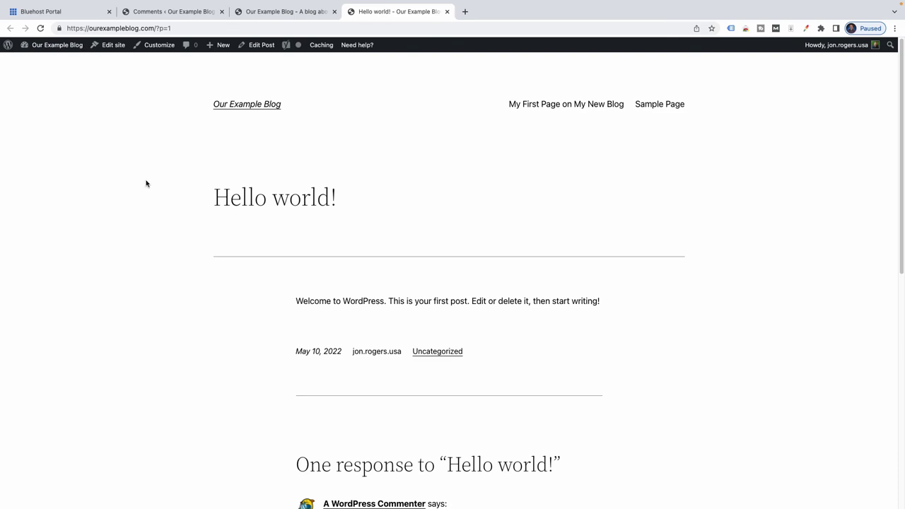
Read through the post and its sample comment, then return to the admin Comments tab.
scroll(147, 184, "down", 5)
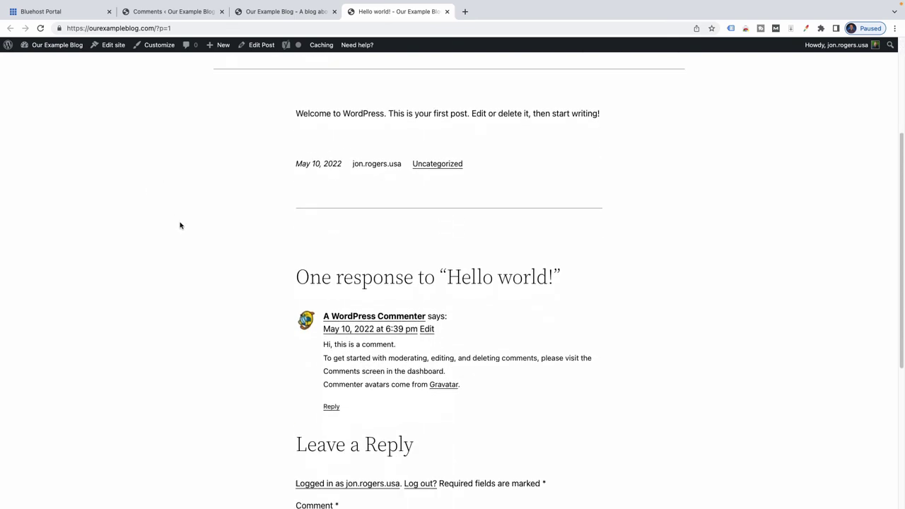
scroll(180, 226, "down", 1)
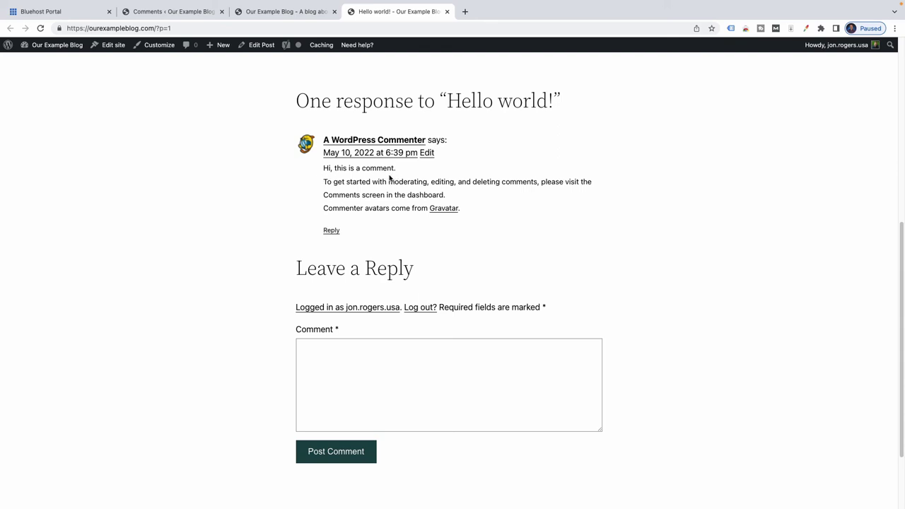
scroll(211, 212, "up", 5)
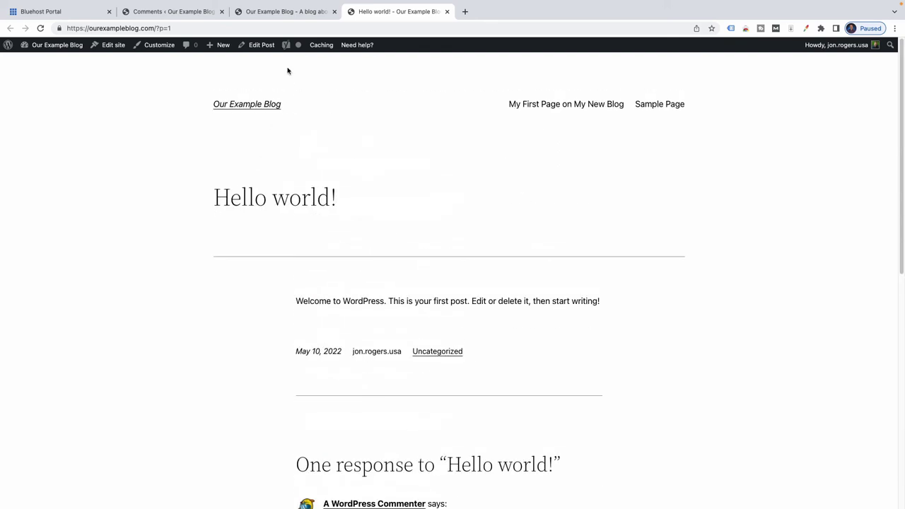
left_click(179, 12)
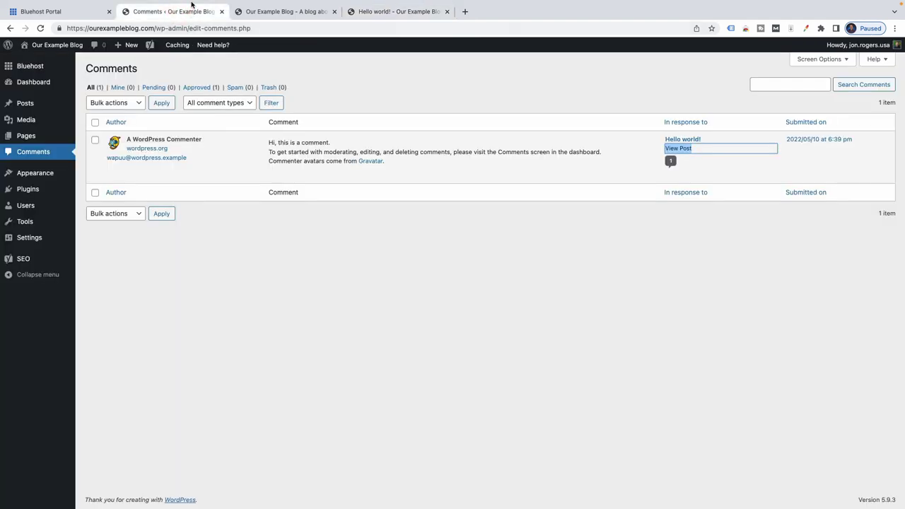
Close the blog home and Hello world! tabs, then check the Twenty Twenty-Two theme in the Customizer.
left_click(335, 11)
left_click(335, 11)
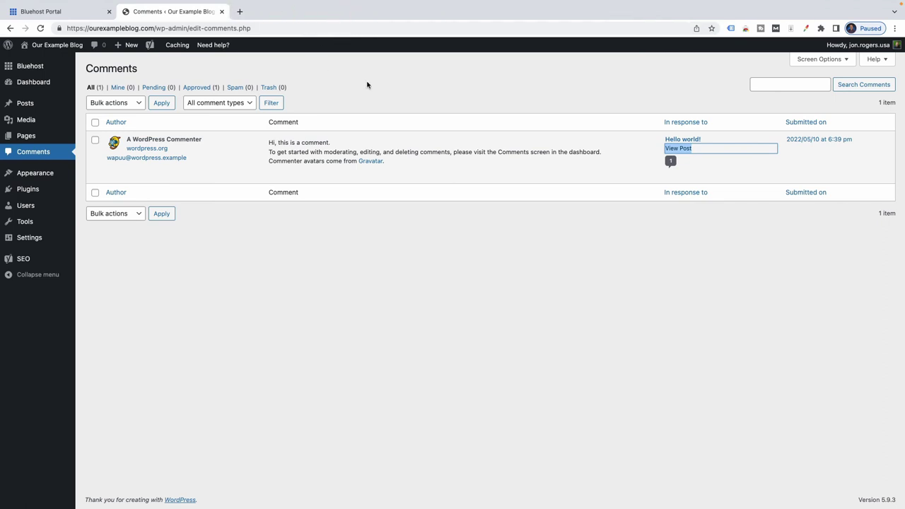
left_click(32, 174)
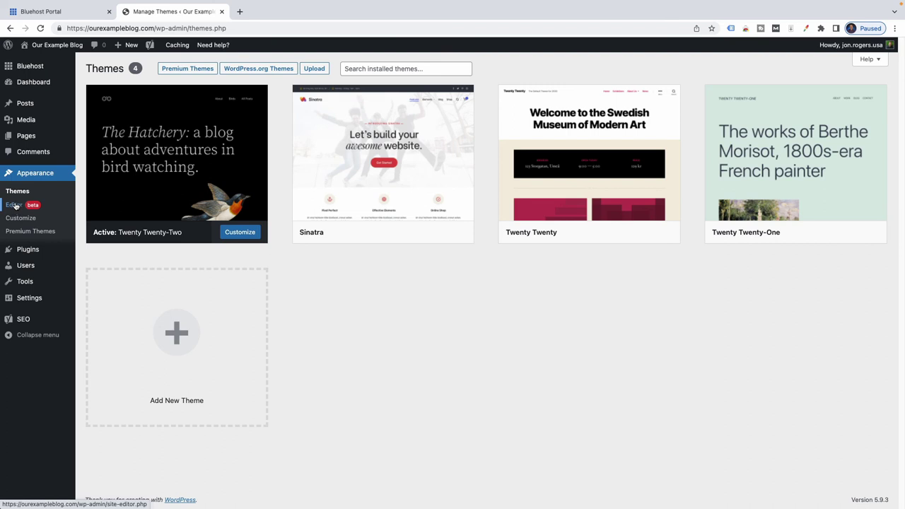
left_click(19, 219)
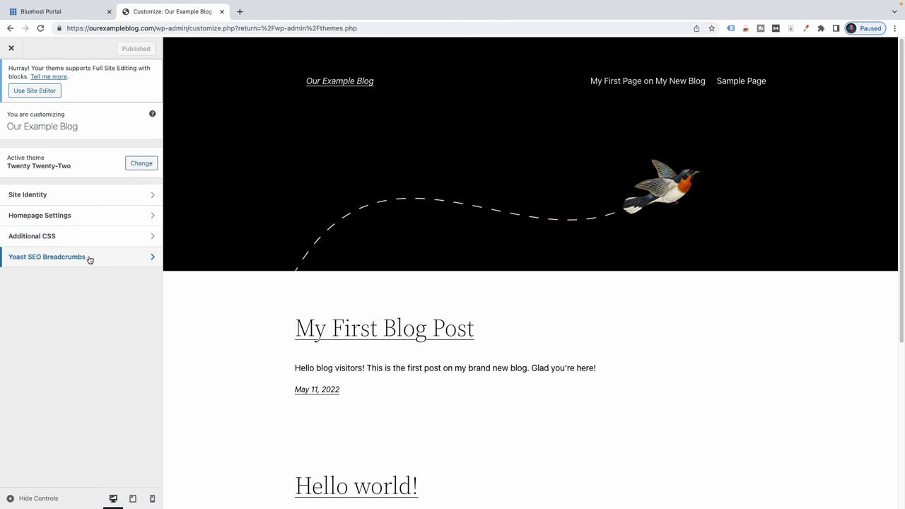
left_click(11, 50)
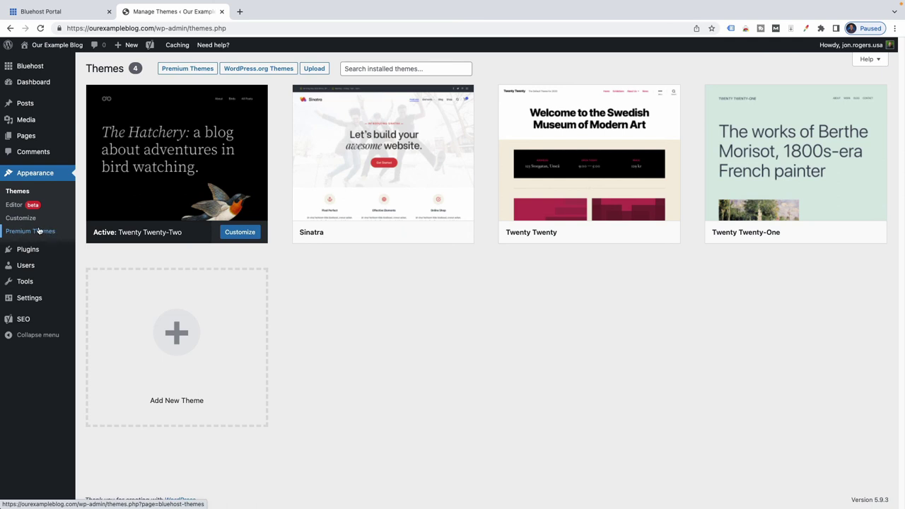
Go to Users to see All Users, showing the single Administrator account.
mouse_move(25, 251)
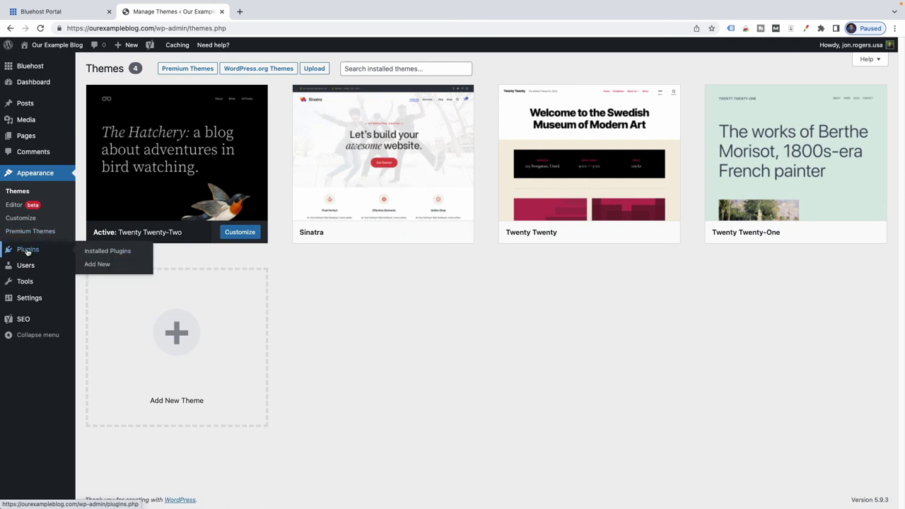
left_click(25, 265)
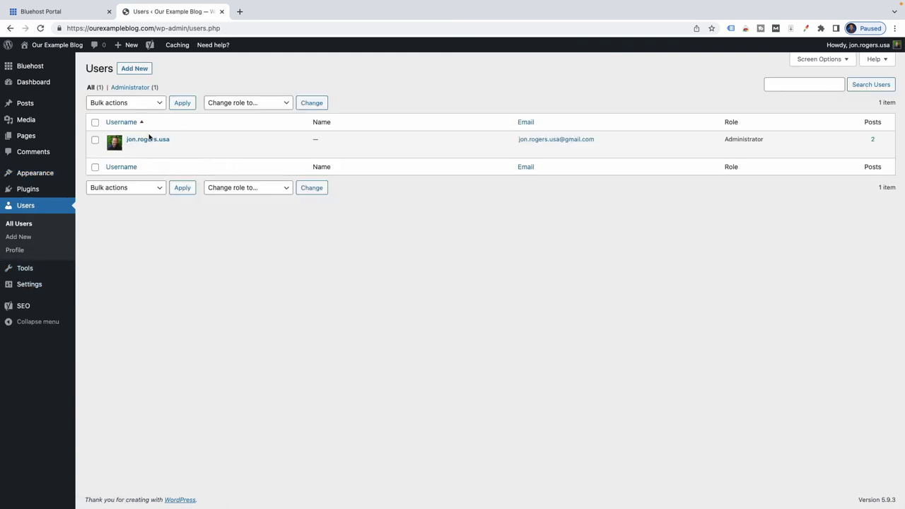
mouse_move(147, 154)
On the Profile screen, preview Light, Modern, Blue and Sunrise colour schemes, then restore Default.
left_click(13, 251)
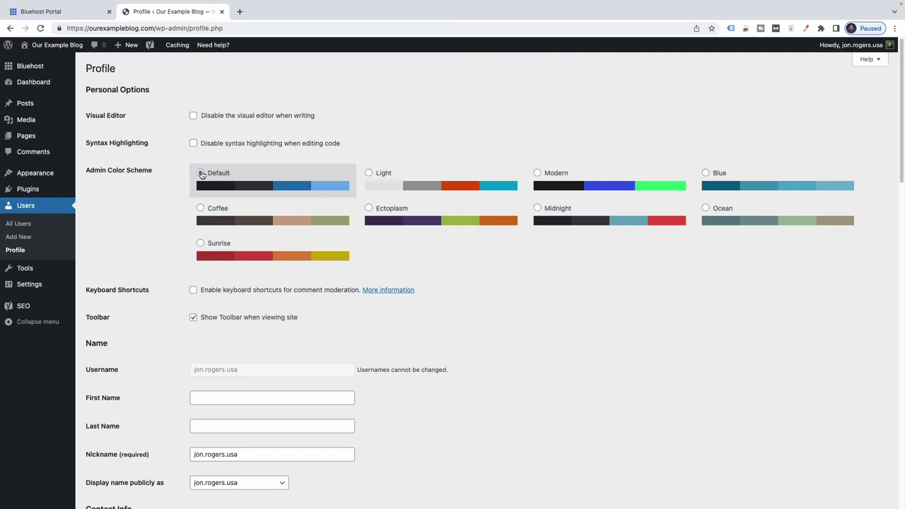
left_click(368, 173)
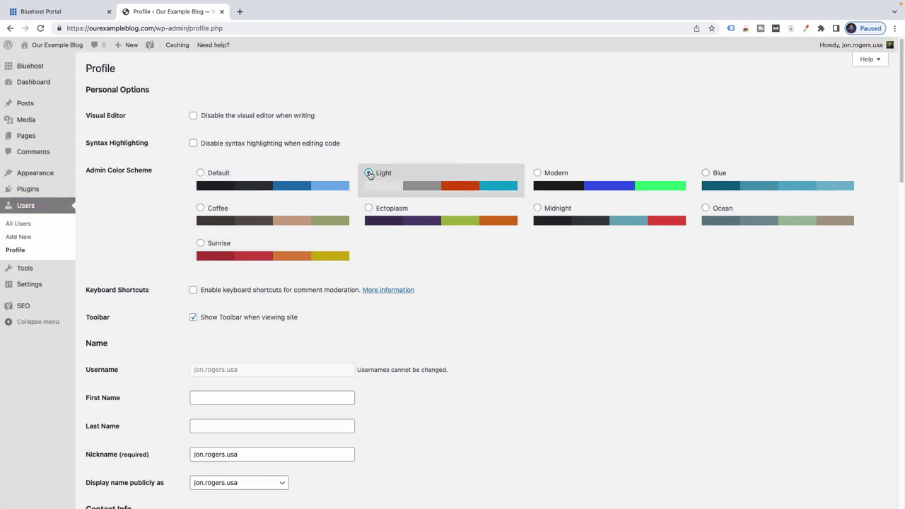
left_click(537, 174)
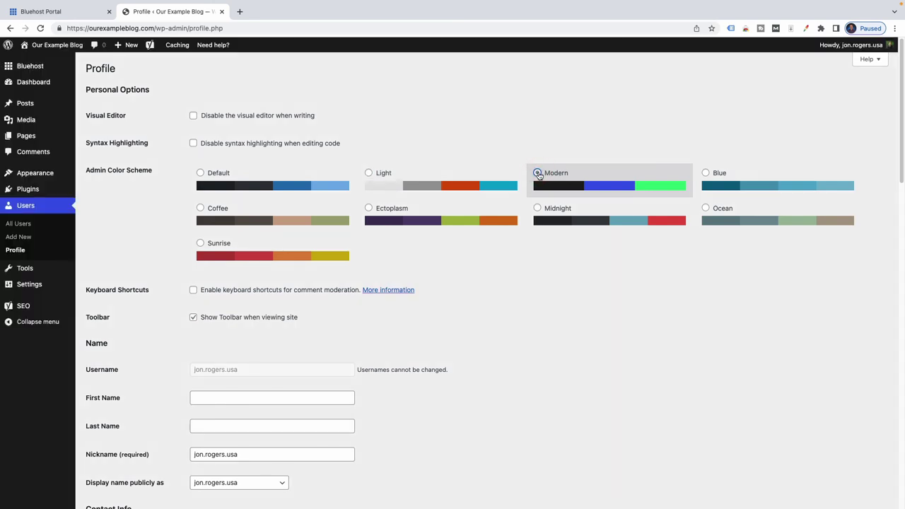
left_click(706, 174)
left_click(200, 243)
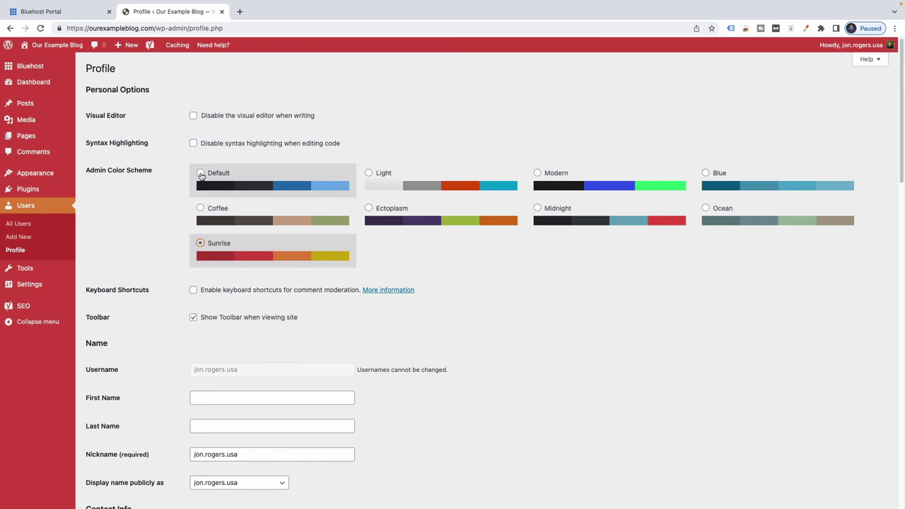
left_click(201, 174)
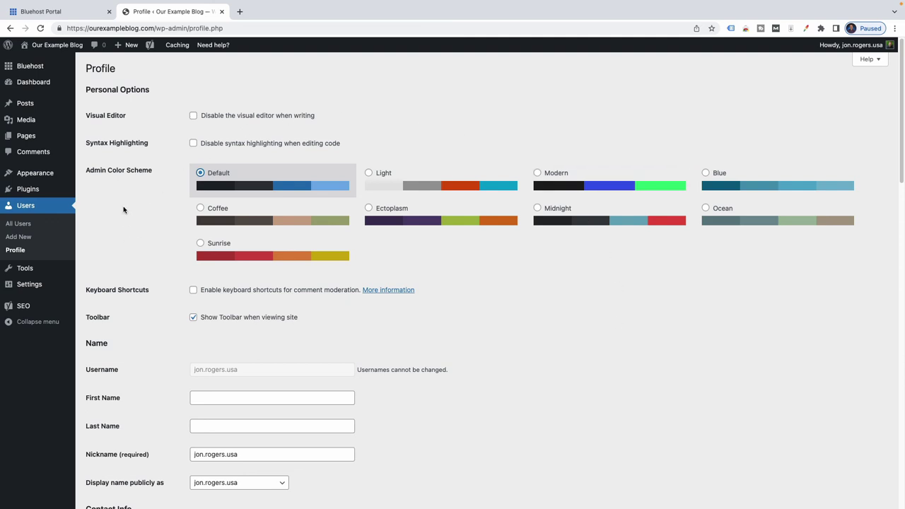
scroll(123, 209, "down", 1)
scroll(123, 210, "up", 1)
Go to Tools to view the Categories and Tags Converter.
left_click(24, 271)
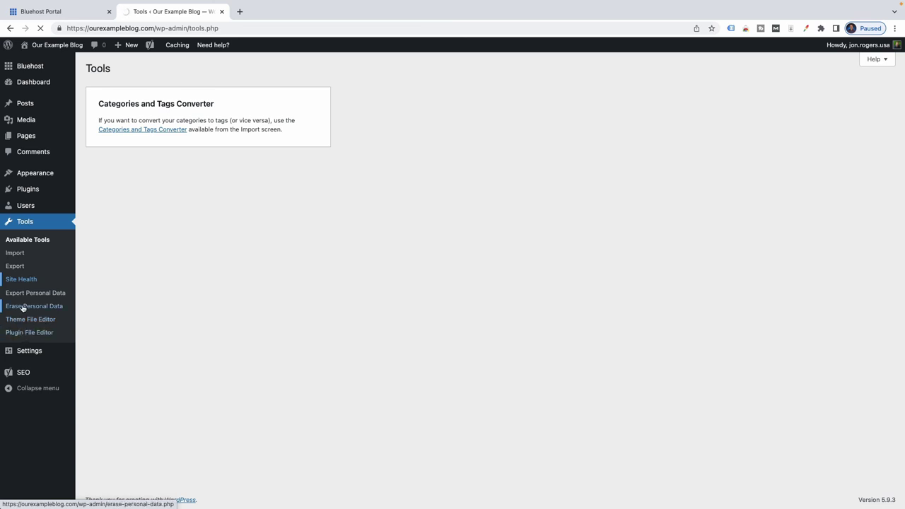
Go through Settings and Writing to reach Permalink Settings, currently Plain.
mouse_move(25, 351)
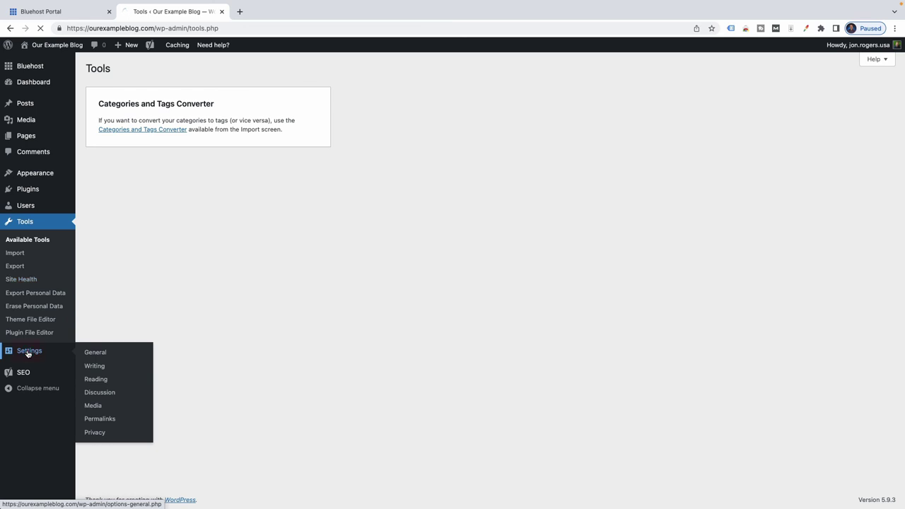
left_click(29, 351)
mouse_move(26, 355)
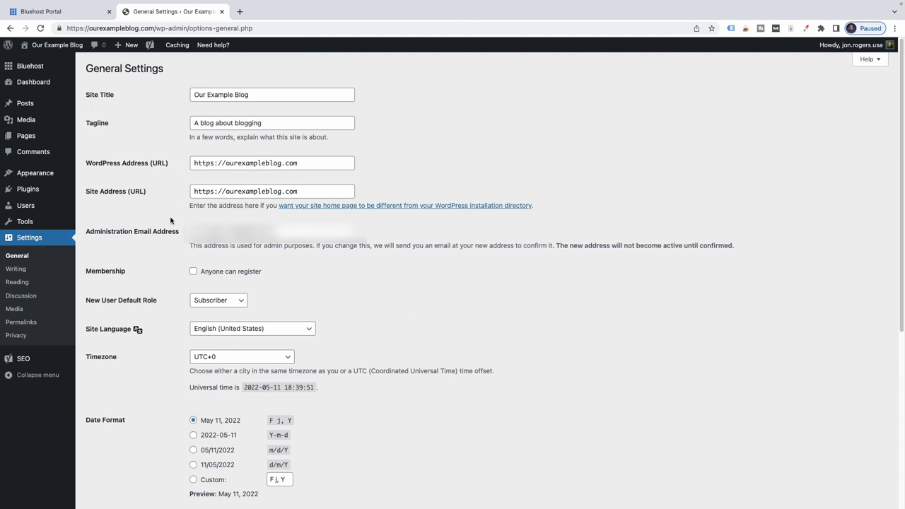
left_click(17, 269)
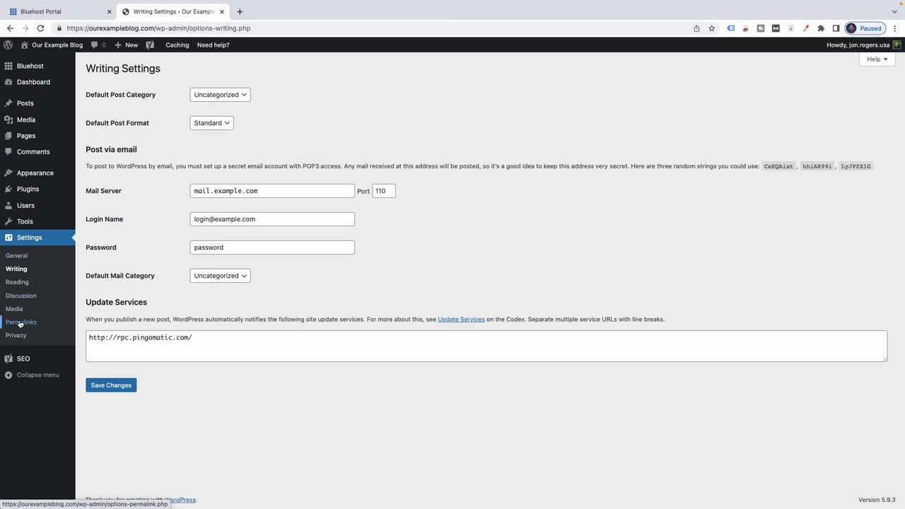
left_click(19, 323)
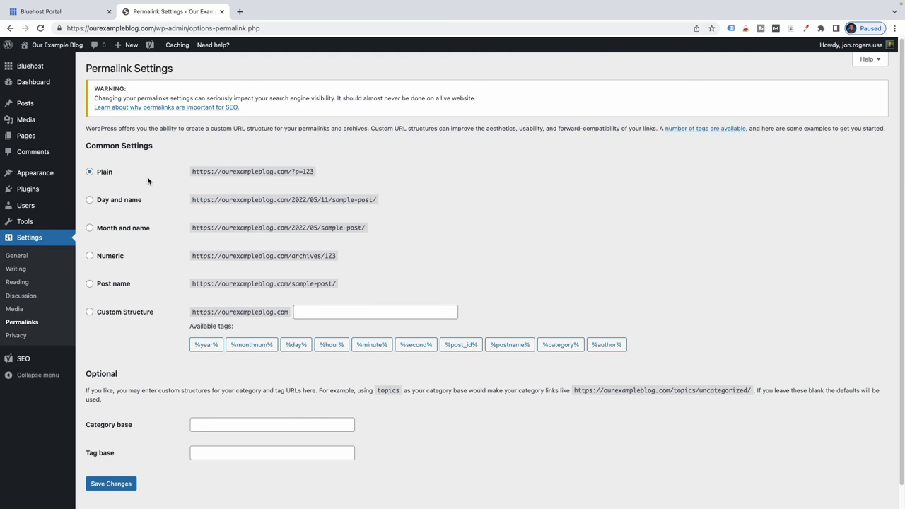
Select the Post name permalink structure and save the changes.
left_click(90, 285)
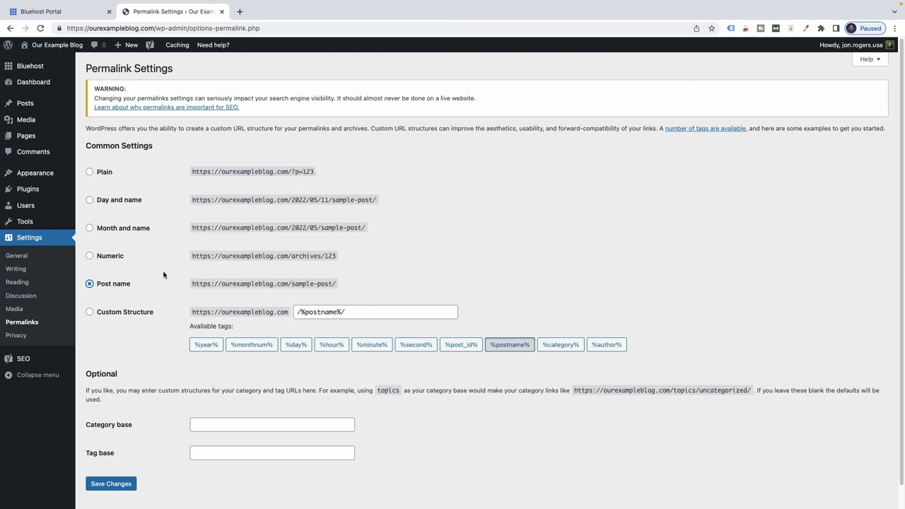
scroll(163, 274, "down", 1)
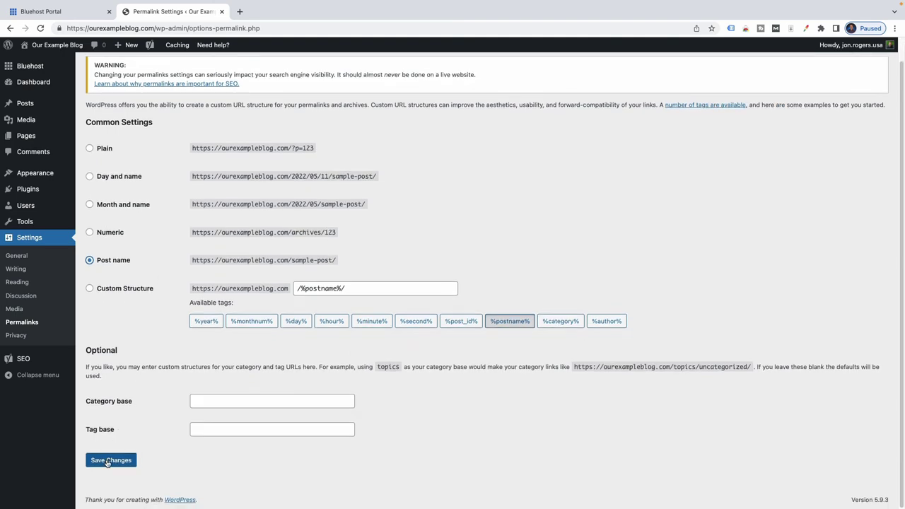
left_click(107, 461)
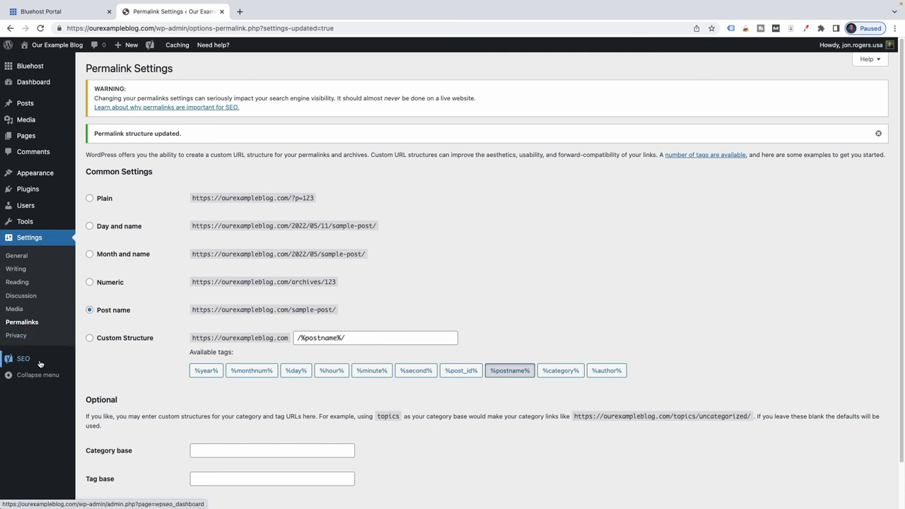
mouse_move(16, 362)
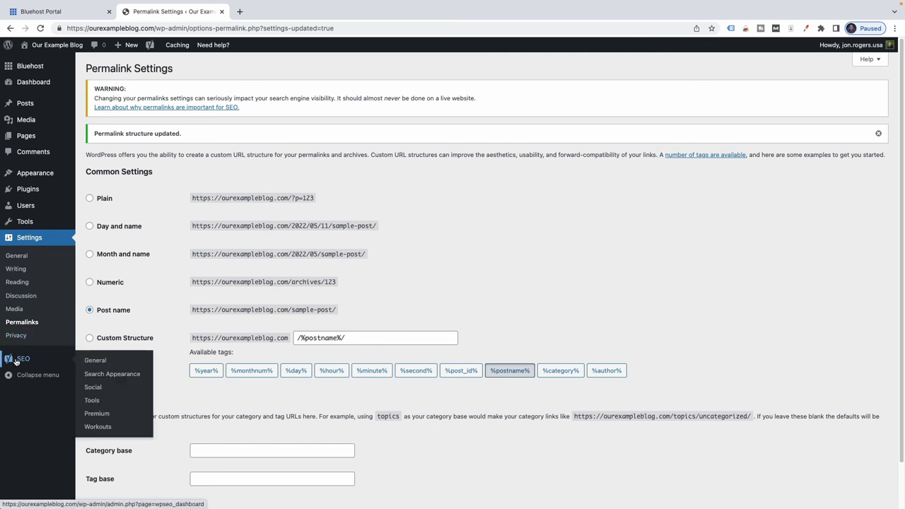
View the Yoast SEO General page, then go to Dashboard Home.
left_click(91, 362)
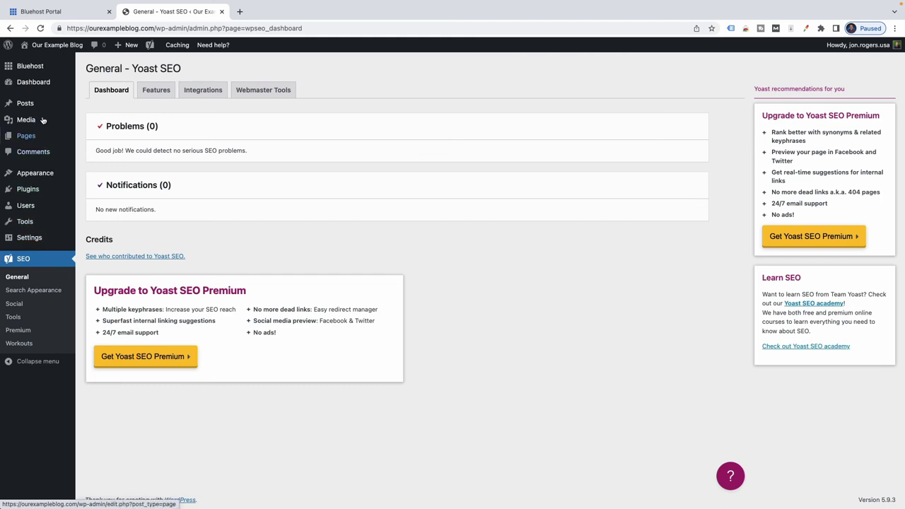
mouse_move(41, 82)
left_click(88, 85)
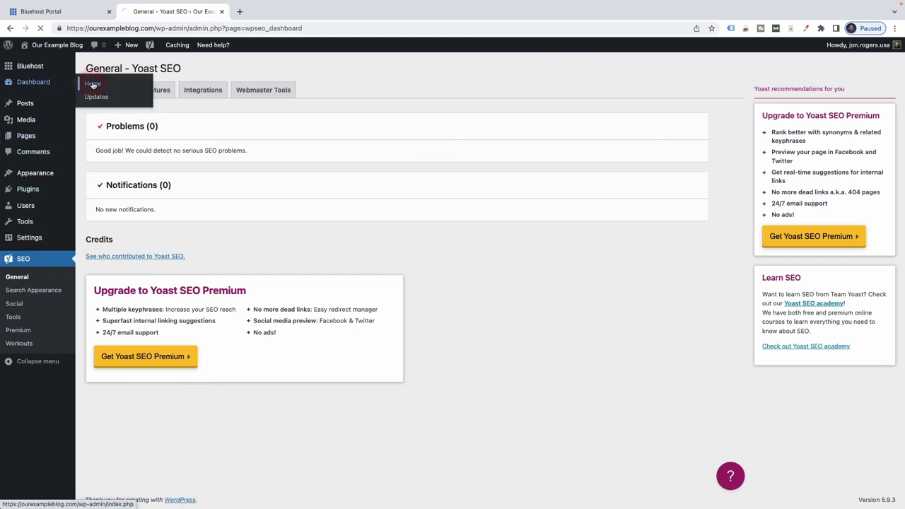